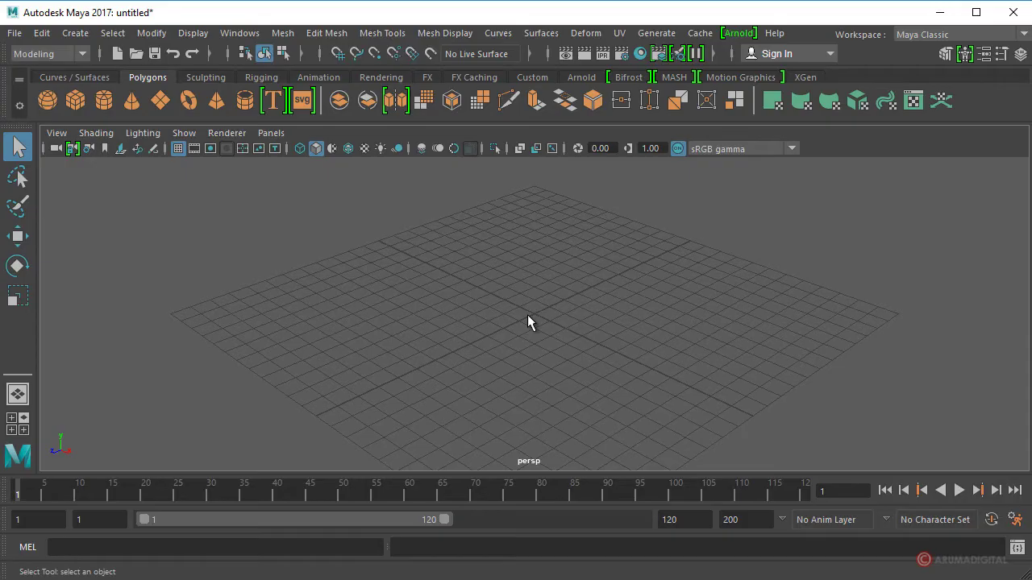
# Switch to four views and put the perspective camera in the top-left pane, orbiting it
pyautogui.press('space')
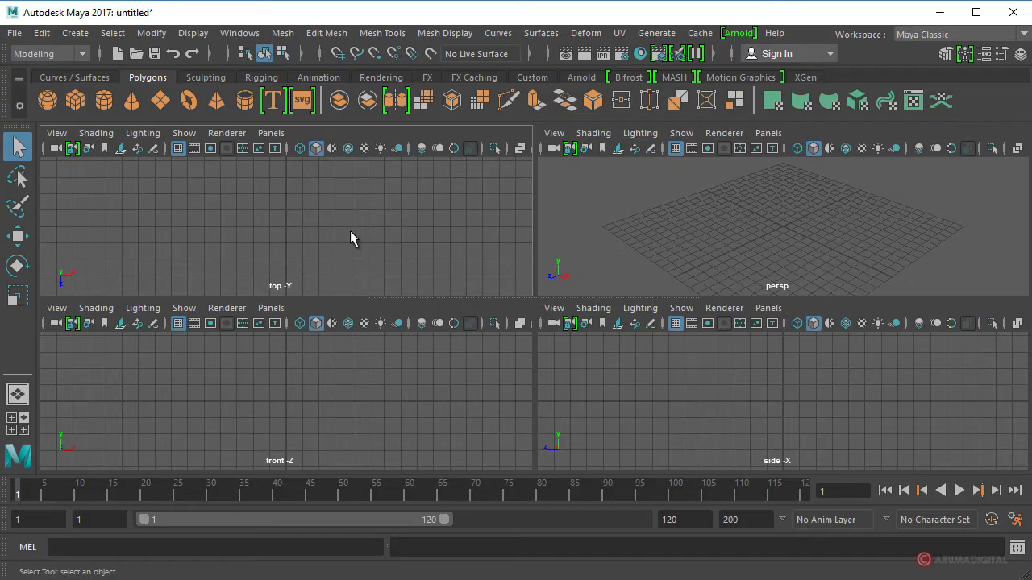
pyautogui.click(272, 133)
pyautogui.moveTo(297, 149)
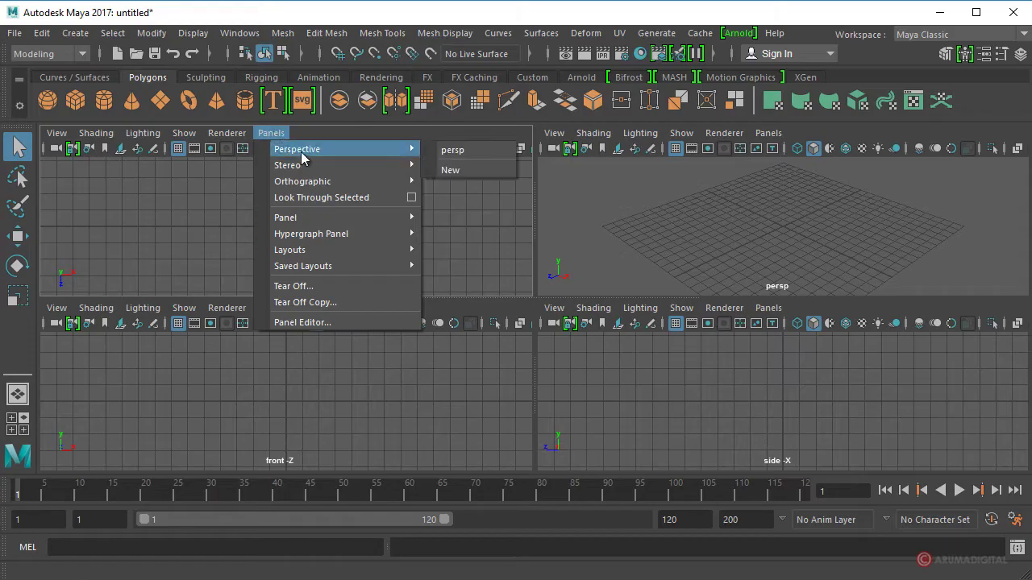
pyautogui.click(471, 152)
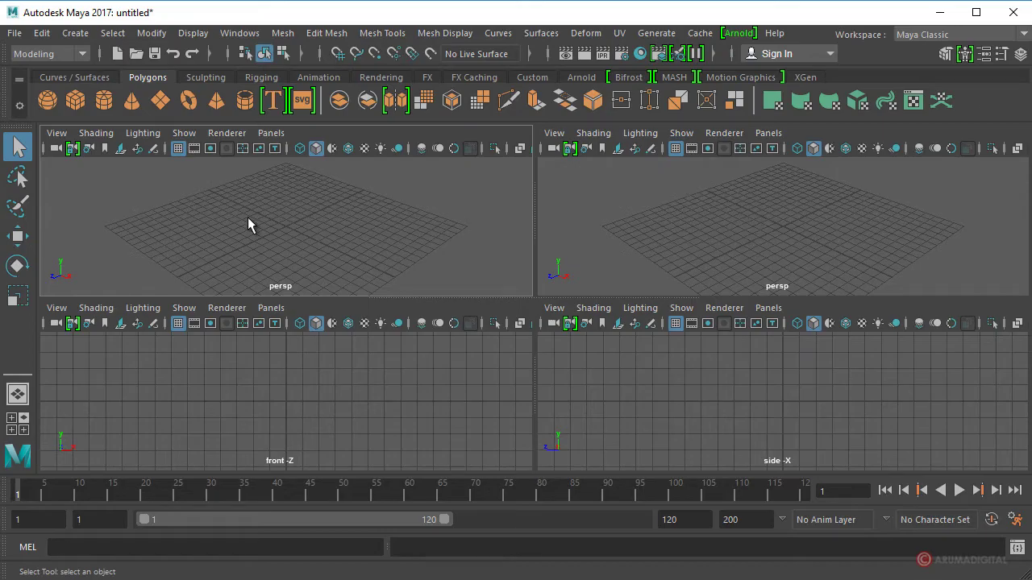
pyautogui.moveTo(248, 217)
pyautogui.keyDown('alt'); pyautogui.mouseDown()
pyautogui.moveTo(301, 219)
pyautogui.moveTo(265, 233)
pyautogui.moveTo(341, 223)
pyautogui.mouseUp(); pyautogui.keyUp('alt')
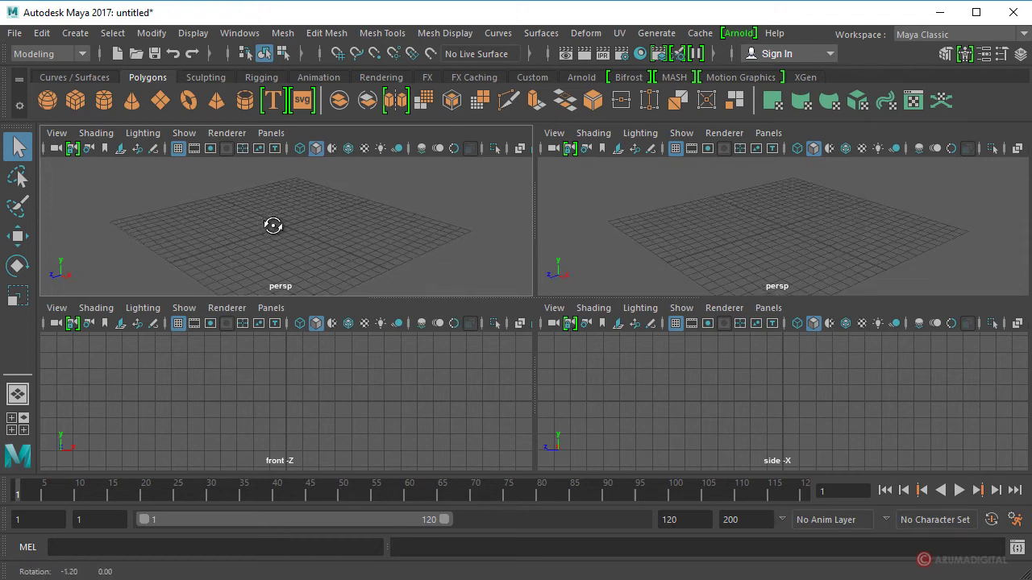
pyautogui.keyDown('alt'); pyautogui.moveTo(272, 223); pyautogui.dragTo(287, 224); pyautogui.keyUp('alt')
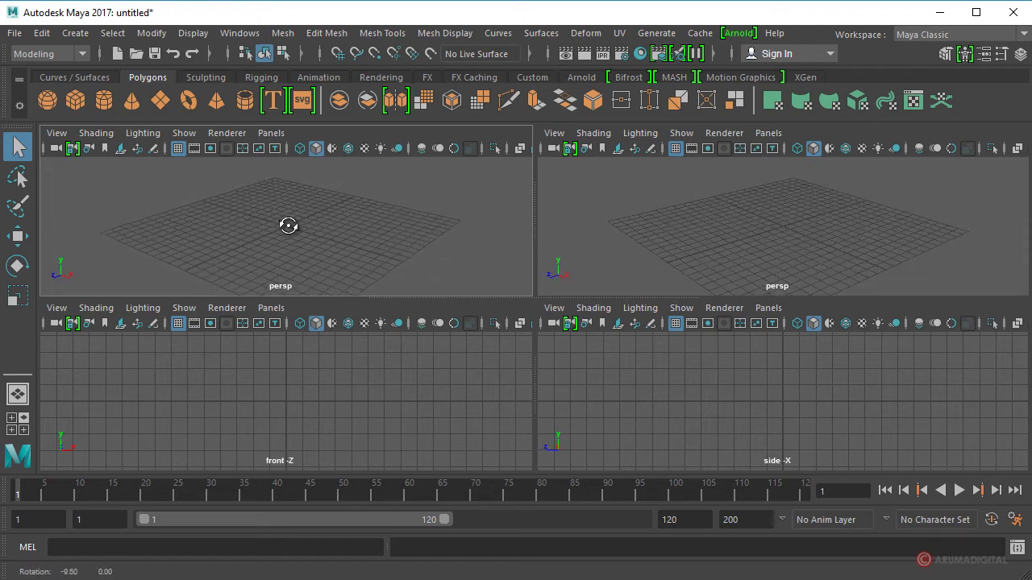
# Return the top-left pane to the top view
pyautogui.click(271, 133)
pyautogui.moveTo(302, 182)
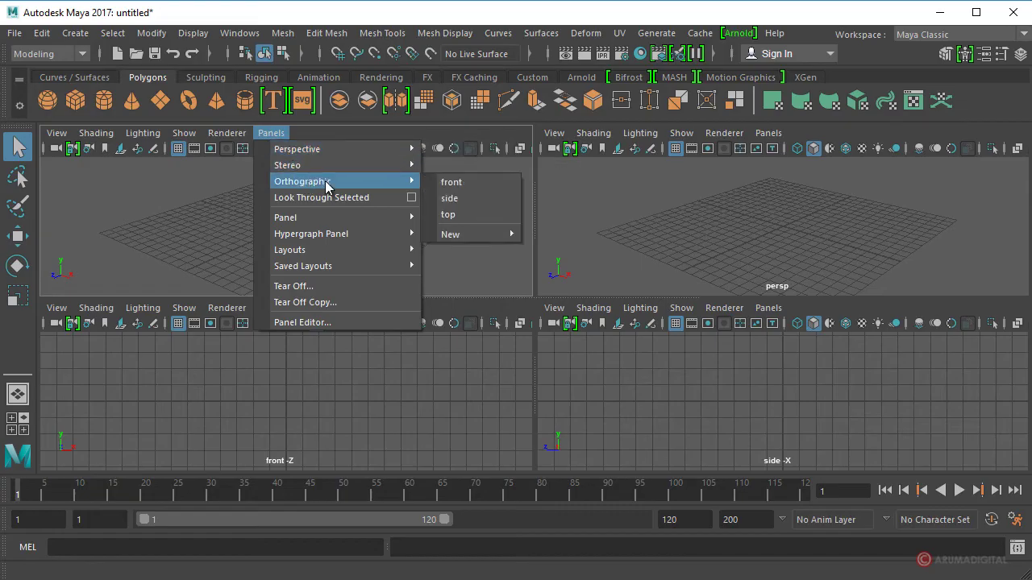
pyautogui.click(456, 219)
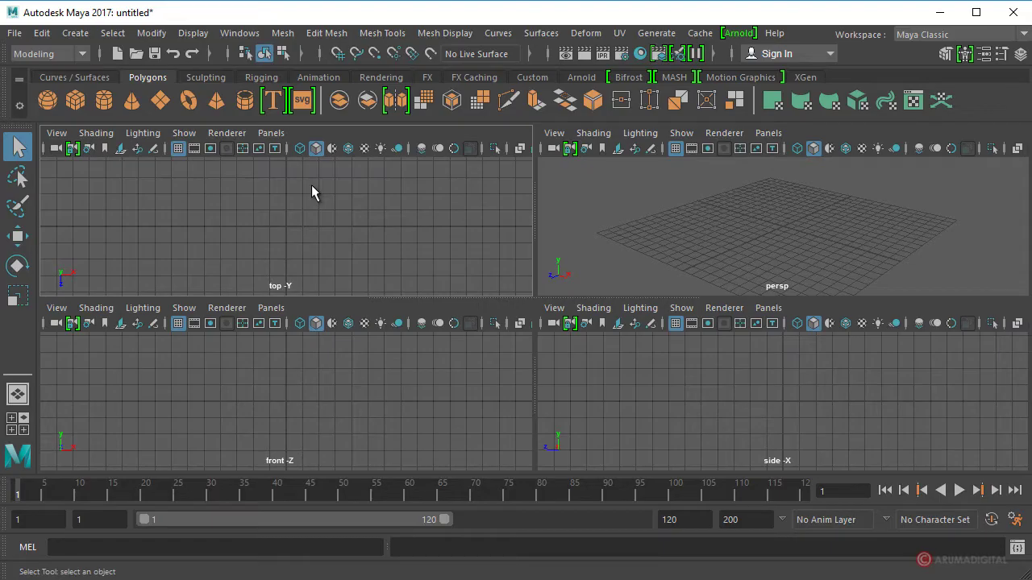
pyautogui.click(271, 133)
pyautogui.moveTo(296, 149)
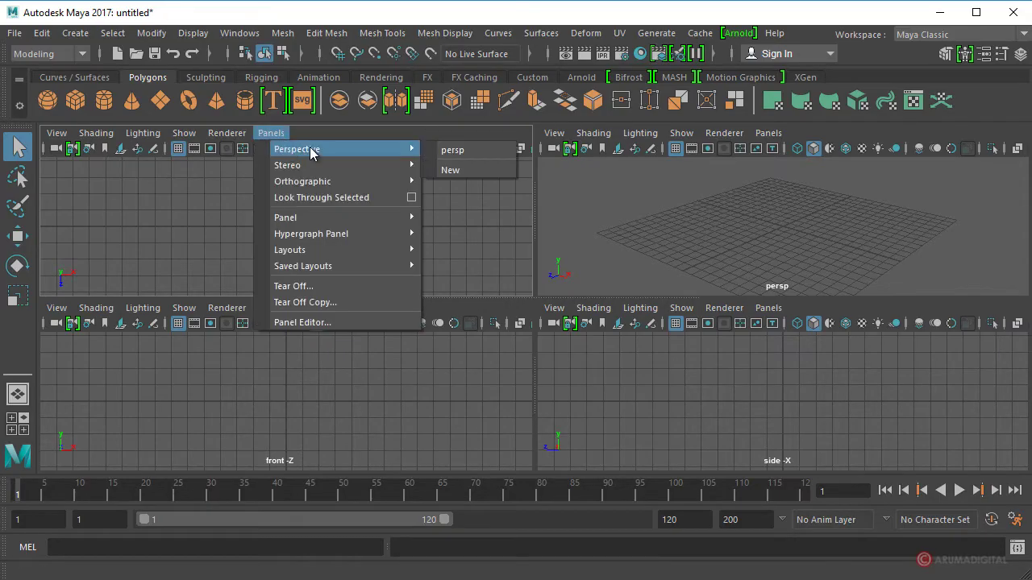
# Show a new perspective camera, persp1, in the top-left pane and orbit it flatter
pyautogui.click(457, 170)
pyautogui.keyDown('alt'); pyautogui.moveTo(304, 207); pyautogui.dragTo(260, 207); pyautogui.keyUp('alt')
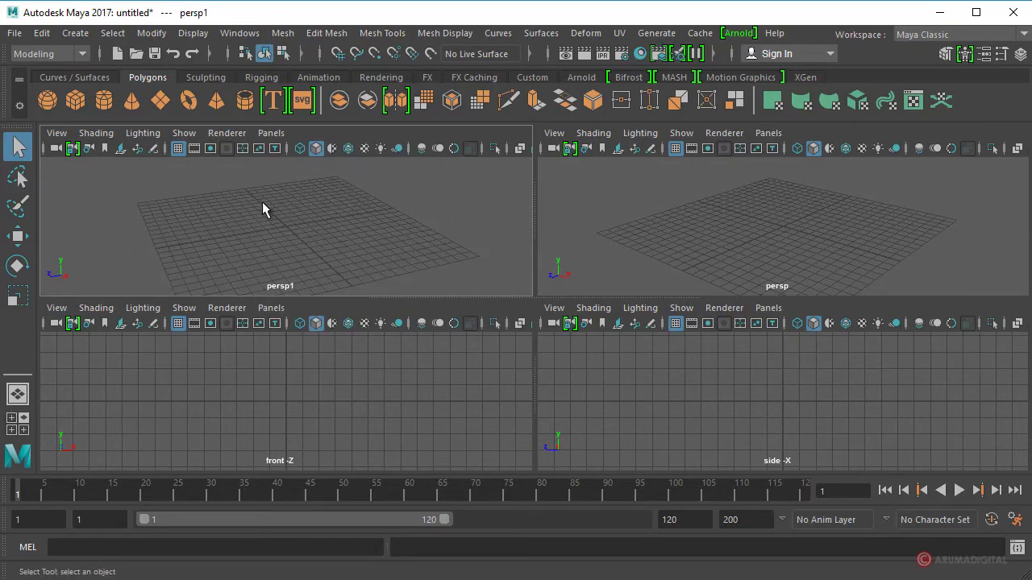
pyautogui.moveTo(334, 240)
pyautogui.keyDown('alt'); pyautogui.mouseDown()
pyautogui.moveTo(315, 226)
pyautogui.moveTo(361, 240)
pyautogui.moveTo(409, 224)
pyautogui.moveTo(343, 244)
pyautogui.moveTo(299, 230)
pyautogui.moveTo(319, 228)
pyautogui.mouseUp(); pyautogui.keyUp('alt')
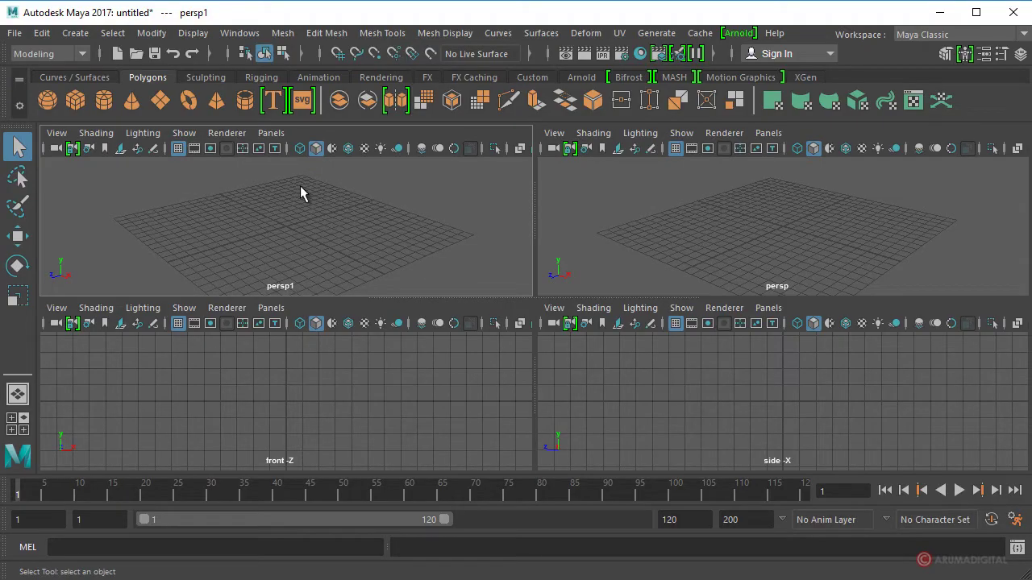
pyautogui.click(272, 133)
pyautogui.moveTo(300, 182)
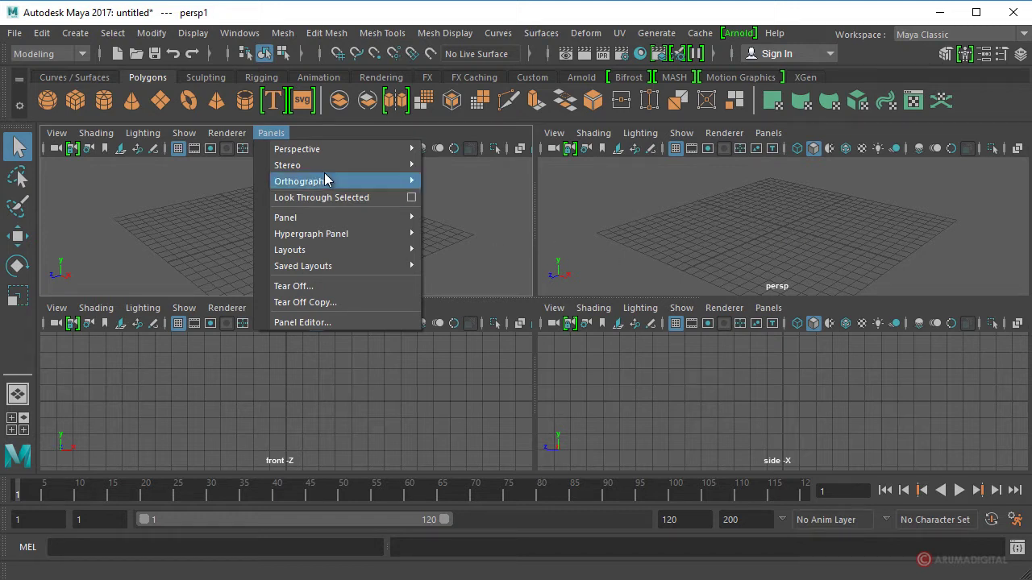
# Open the Create menu to reach the Cameras options
pyautogui.click(73, 34)
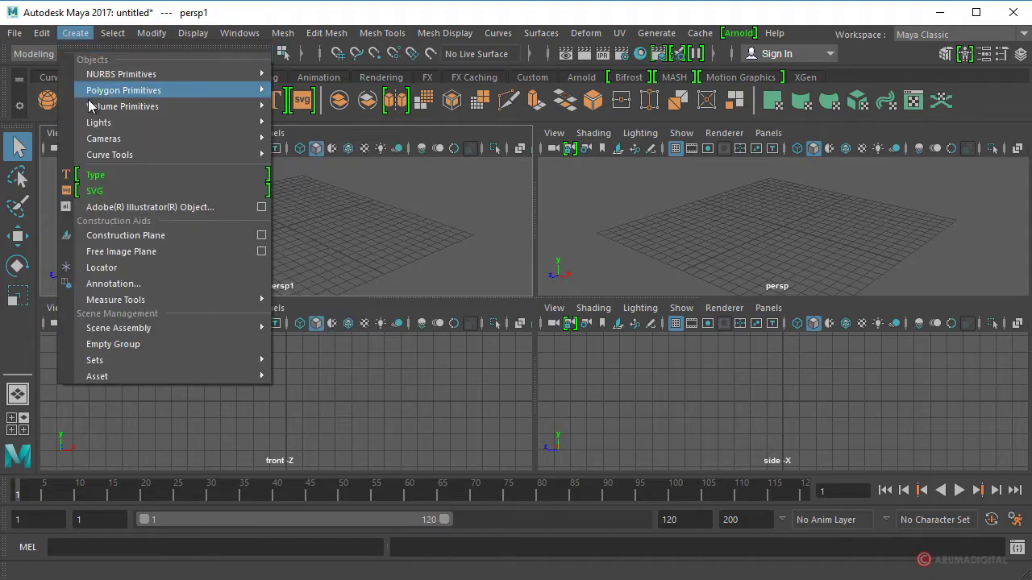
pyautogui.moveTo(104, 139)
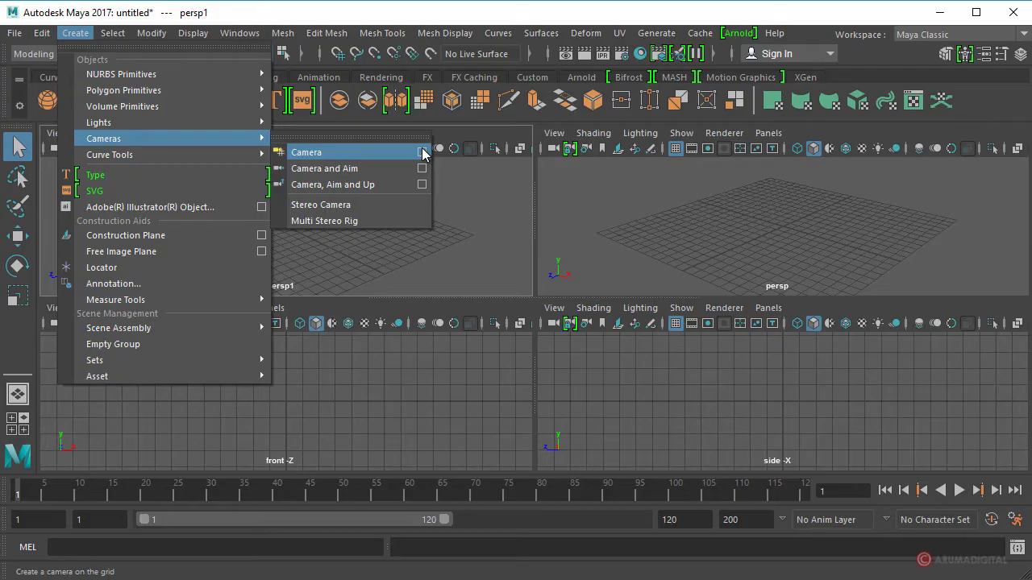
# Review the Create Camera Options and create camera1 with default settings
pyautogui.click(422, 152)
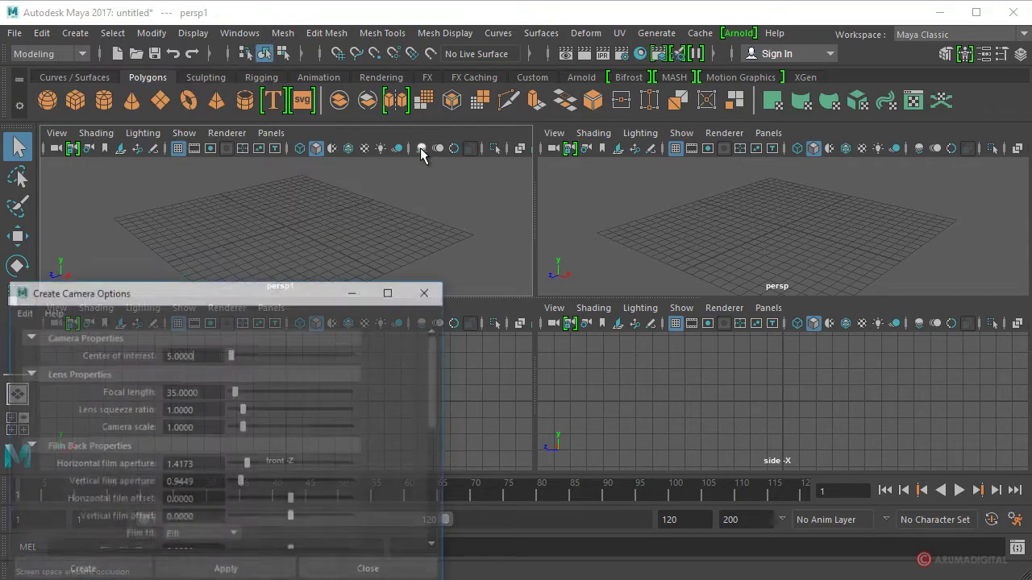
pyautogui.moveTo(279, 290)
pyautogui.mouseDown()
pyautogui.moveTo(419, 164)
pyautogui.moveTo(476, 67)
pyautogui.mouseUp()
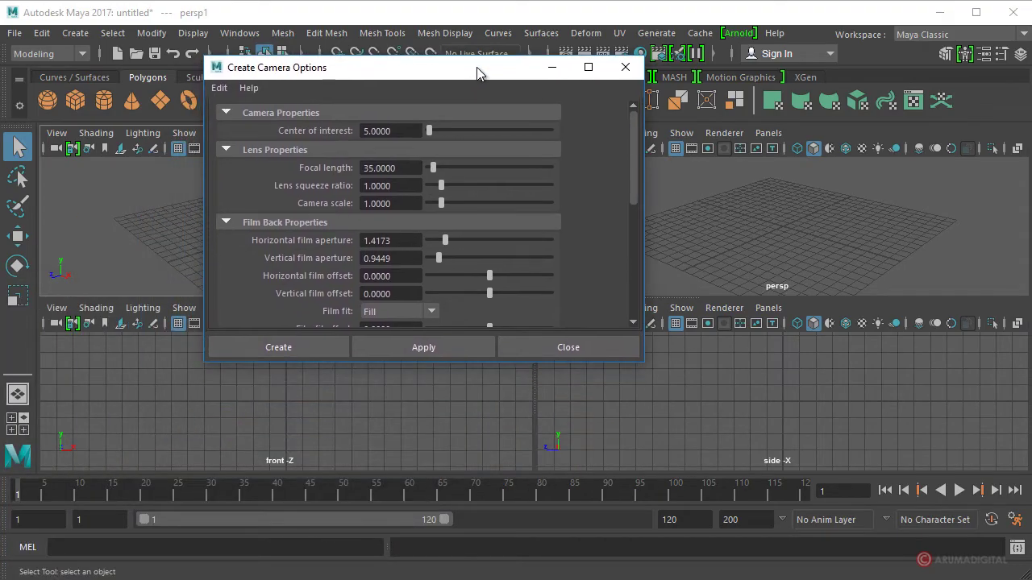
pyautogui.moveTo(396, 365); pyautogui.dragTo(396, 470)
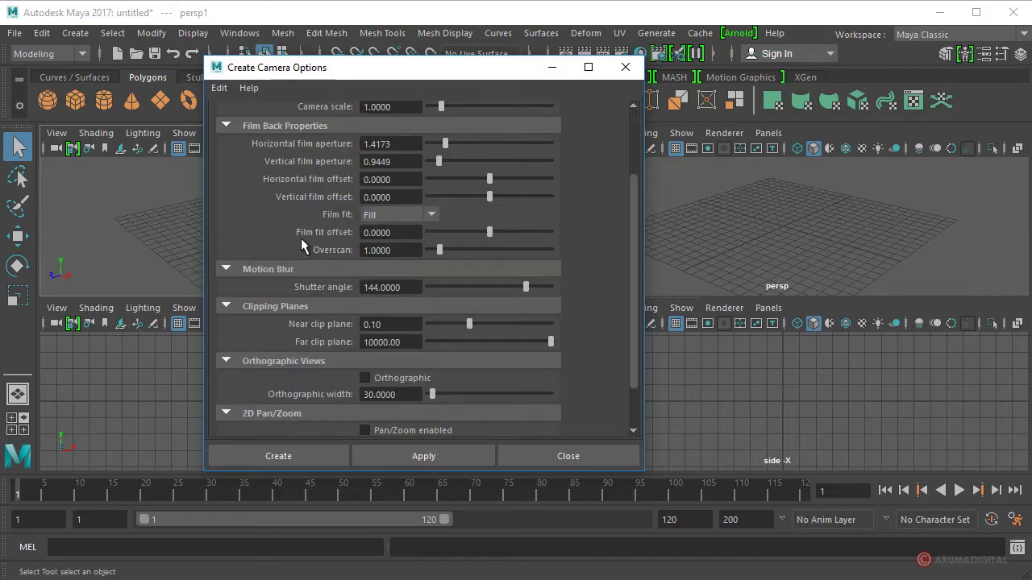
pyautogui.scroll(-3, 306, 248)
pyautogui.scroll(-2, 311, 324)
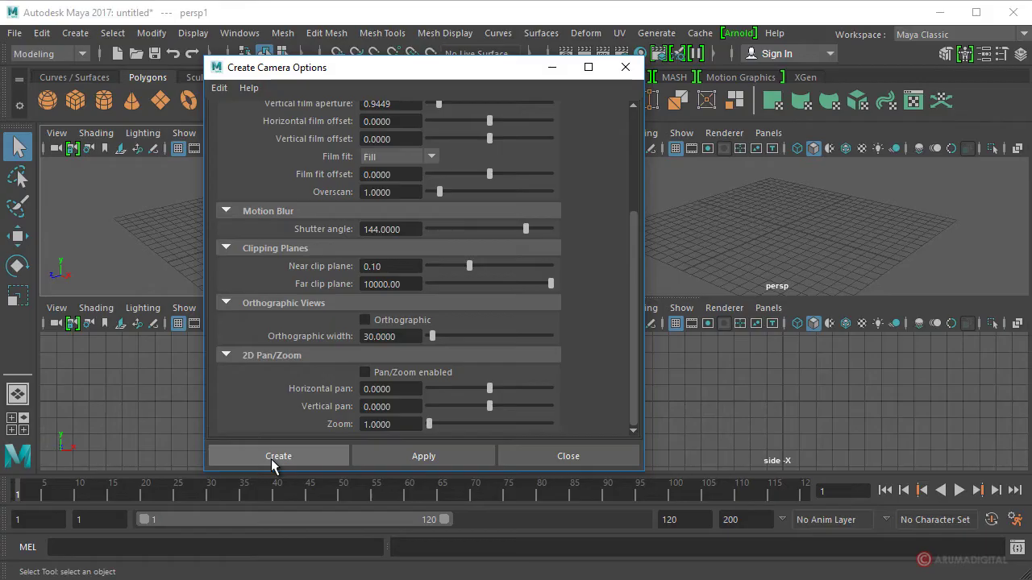
pyautogui.click(271, 456)
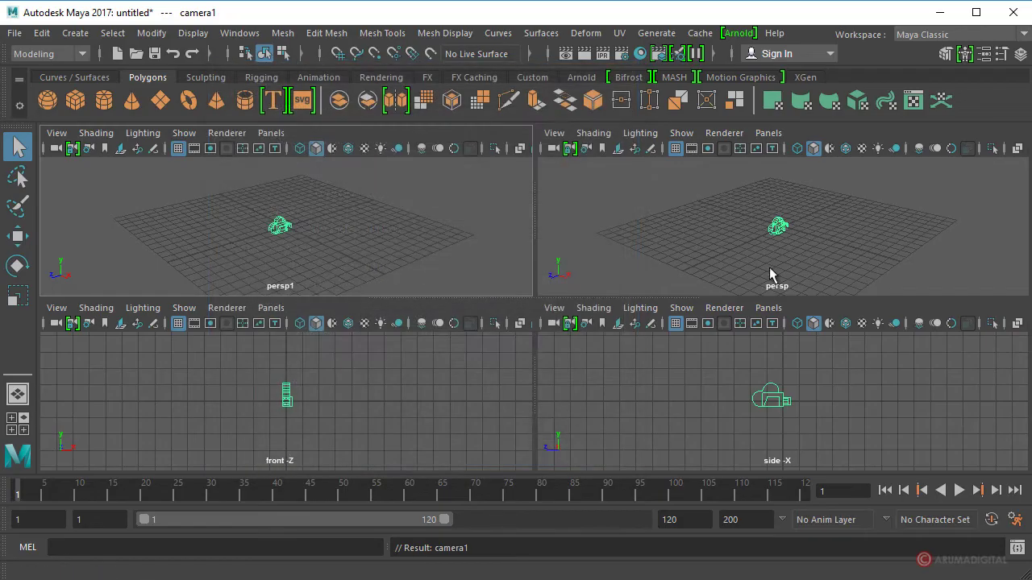
# Set the top-left pane back to the top view, then maximize the persp pane
pyautogui.click(270, 133)
pyautogui.moveTo(302, 182)
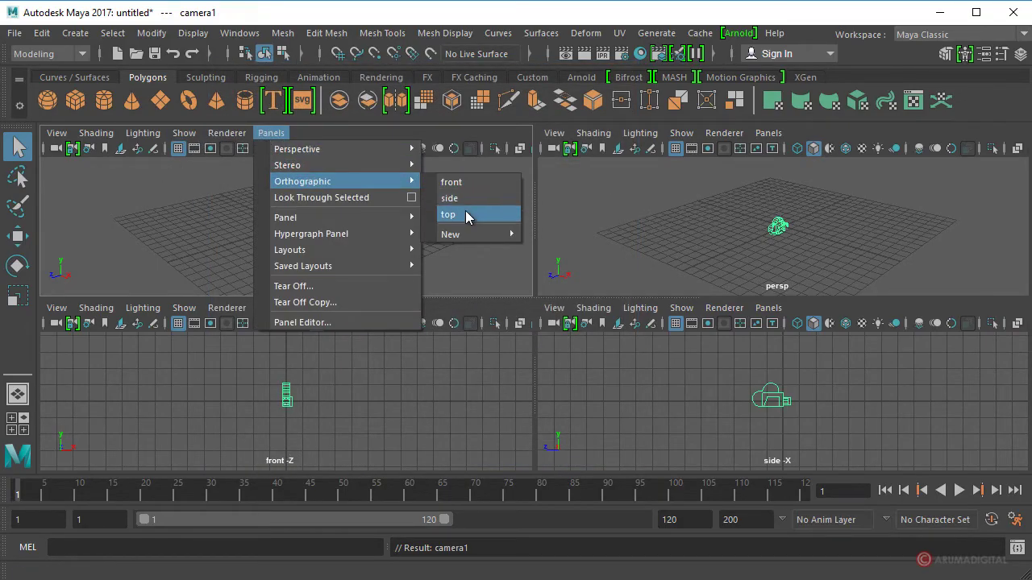
pyautogui.click(467, 215)
pyautogui.click(870, 139)
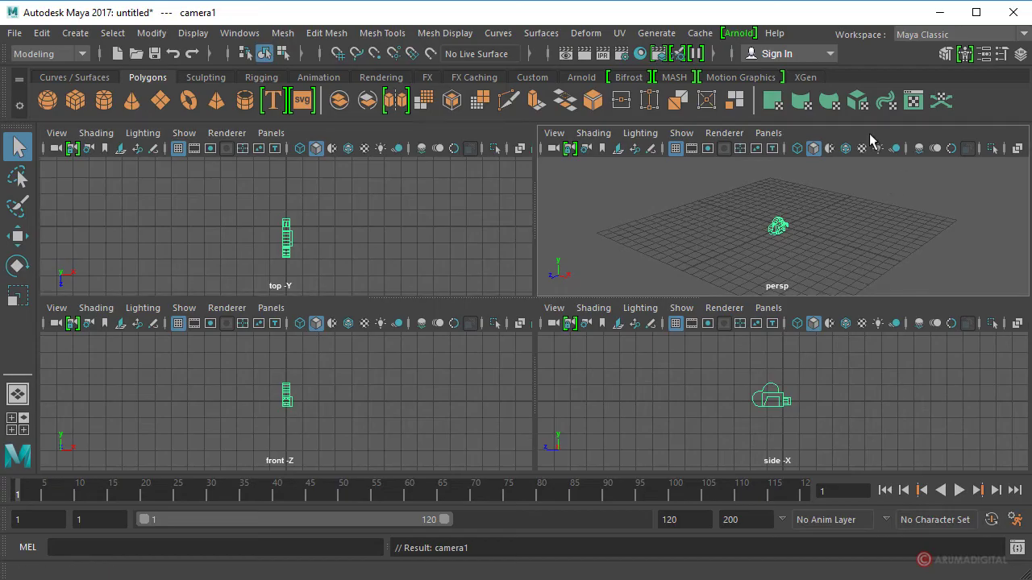
pyautogui.press('space')
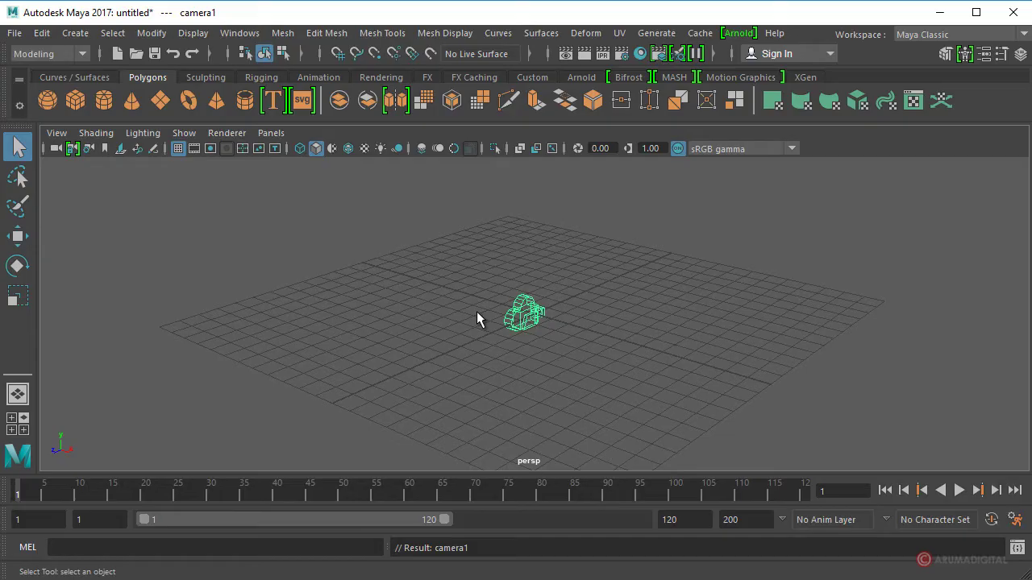
# Move camera1 toward the front-left and raise it above the grid's upper left
pyautogui.press('w')
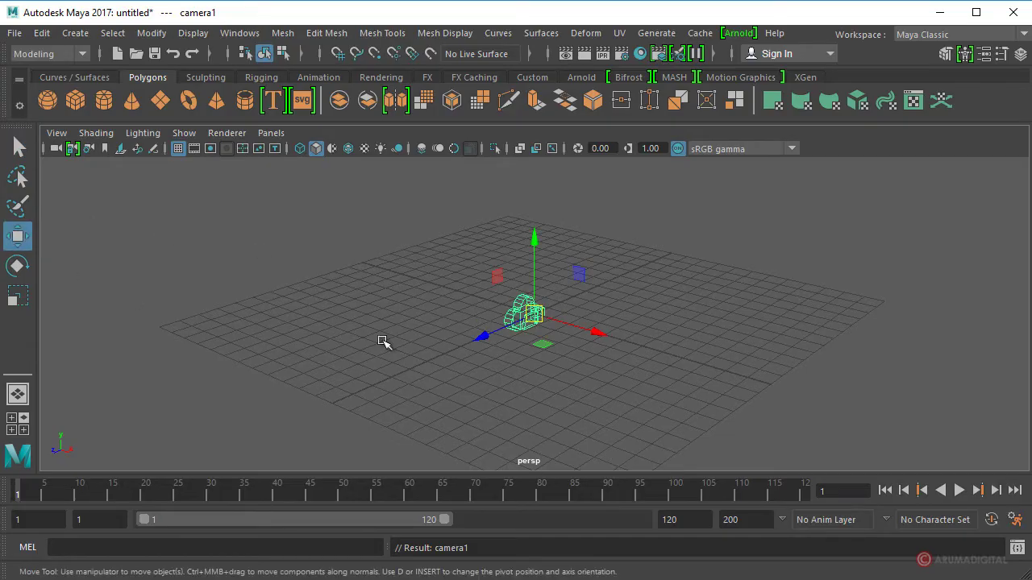
pyautogui.click(482, 337)
pyautogui.moveTo(459, 359); pyautogui.dragTo(327, 414)
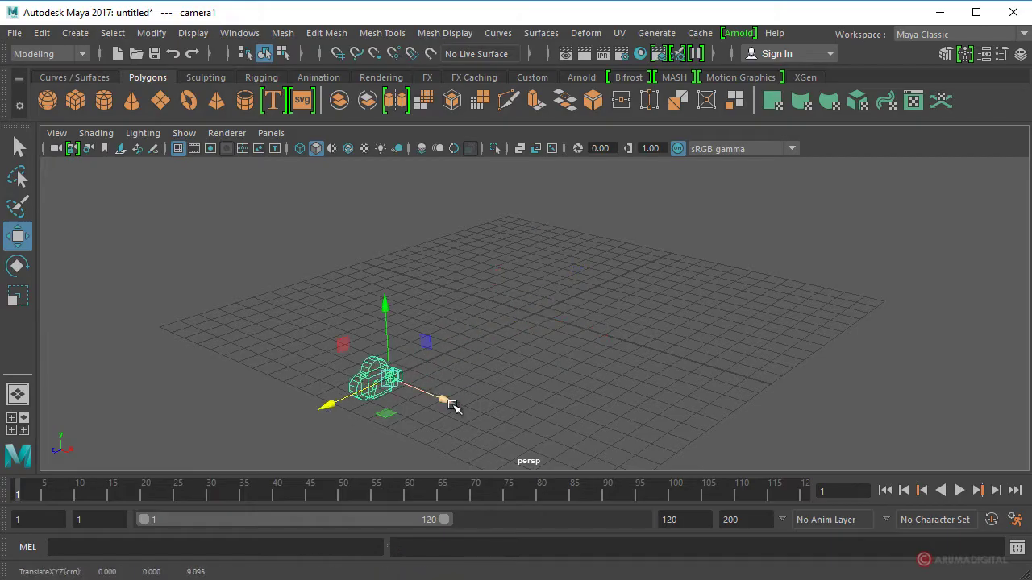
pyautogui.moveTo(451, 406); pyautogui.dragTo(357, 369)
pyautogui.click(295, 282)
pyautogui.moveTo(296, 282); pyautogui.dragTo(285, 189)
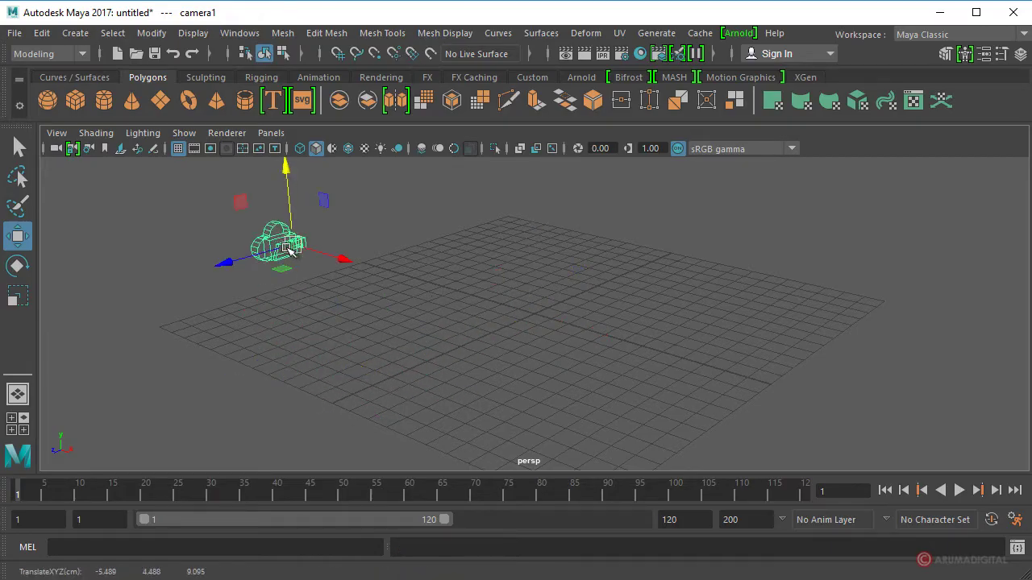
pyautogui.moveTo(278, 241)
pyautogui.mouseDown()
pyautogui.moveTo(329, 195)
pyautogui.moveTo(291, 272)
pyautogui.moveTo(299, 253)
pyautogui.mouseUp()
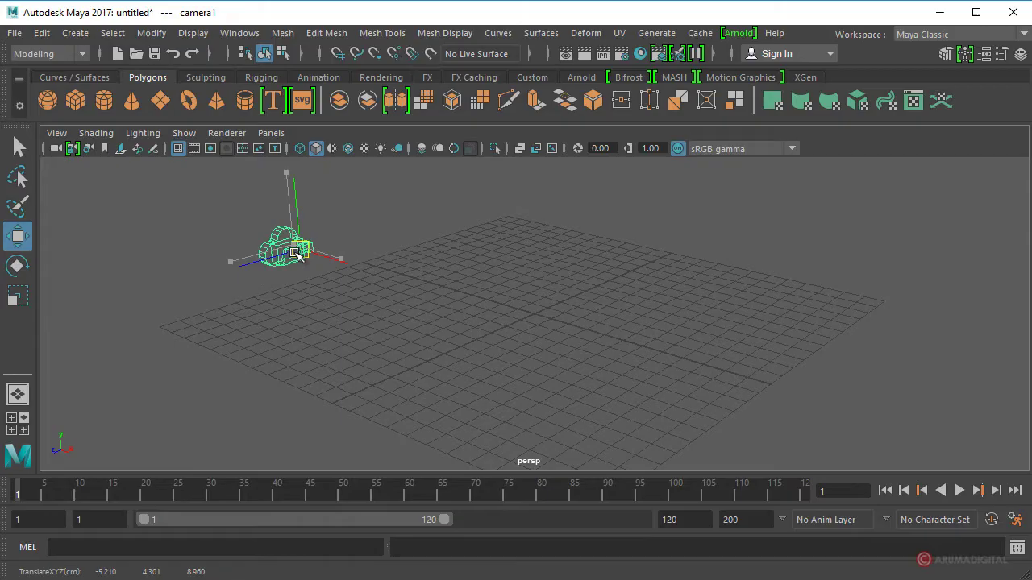
pyautogui.click(357, 223)
pyautogui.click(302, 247)
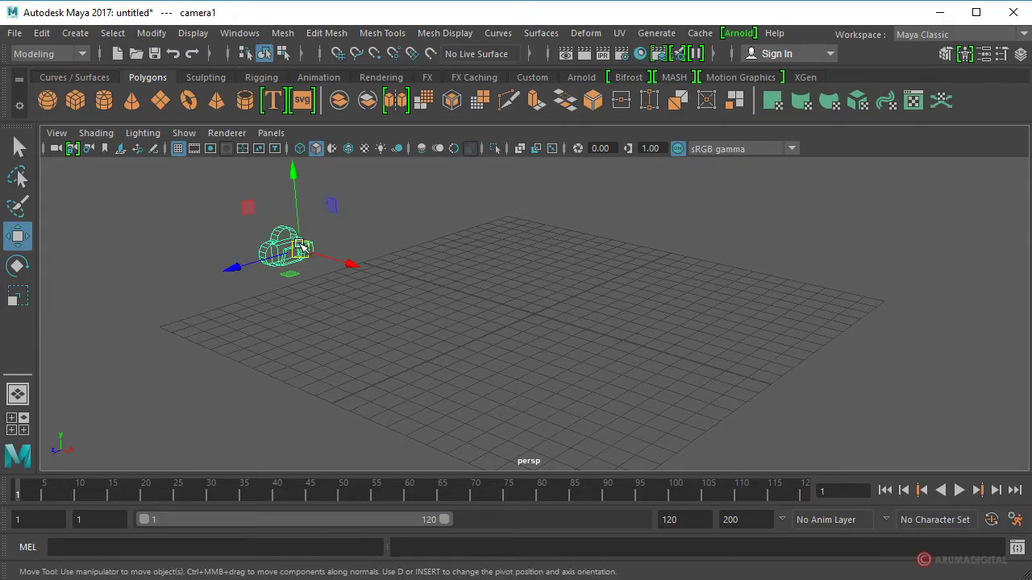
# Turn camera1 around its vertical axis and scale it up
pyautogui.press('e')
pyautogui.moveTo(317, 278)
pyautogui.mouseDown()
pyautogui.moveTo(228, 267)
pyautogui.moveTo(260, 271)
pyautogui.moveTo(357, 239)
pyautogui.moveTo(441, 230)
pyautogui.moveTo(299, 248)
pyautogui.moveTo(363, 247)
pyautogui.moveTo(310, 250)
pyautogui.moveTo(325, 250)
pyautogui.moveTo(345, 226)
pyautogui.mouseUp()
pyautogui.press('r')
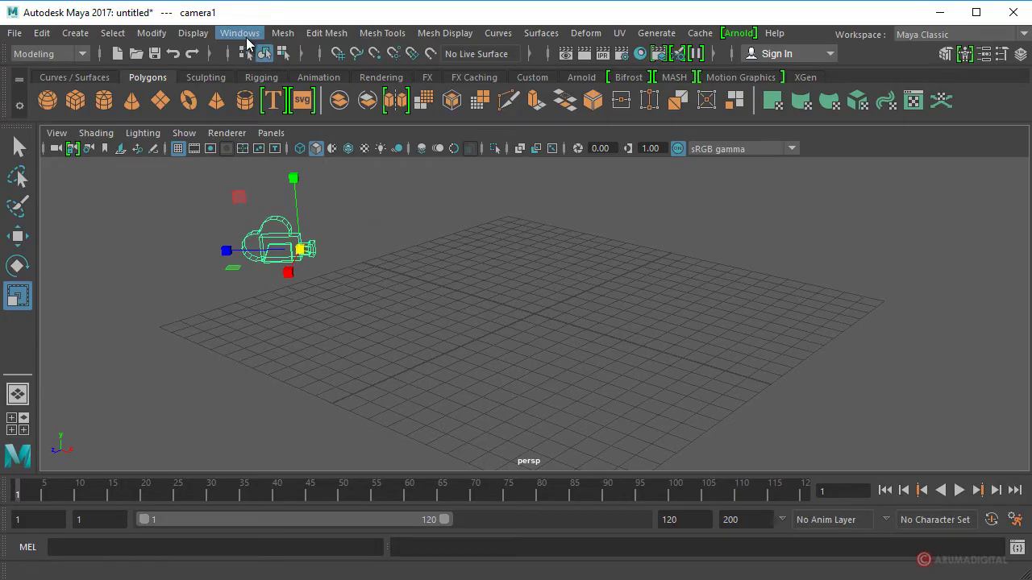
# In the Content Browser, browse Sculpting_Base_Meshes > Bipeds and preview HumanBody.ma
pyautogui.click(247, 38)
pyautogui.moveTo(276, 89)
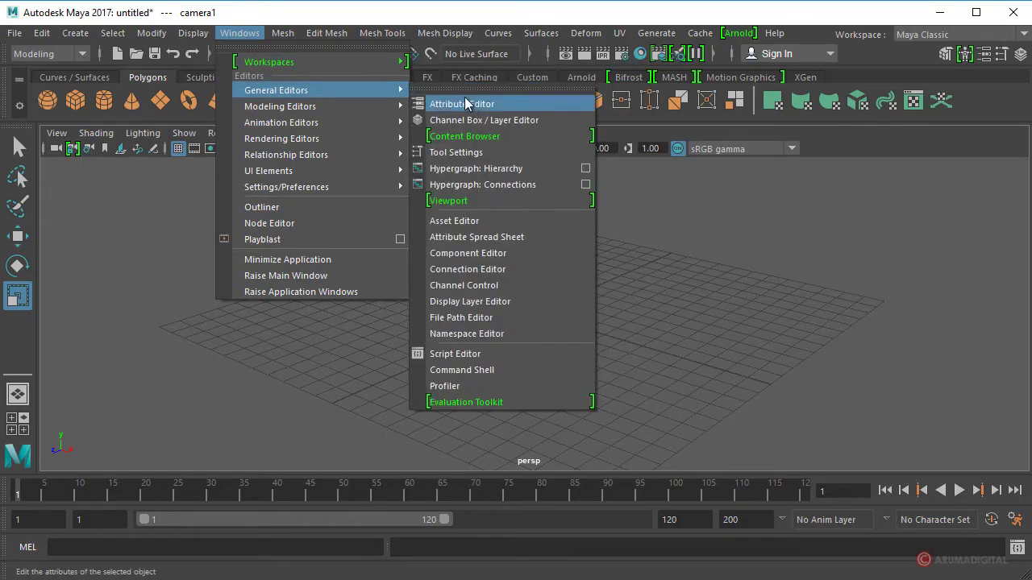
pyautogui.click(469, 137)
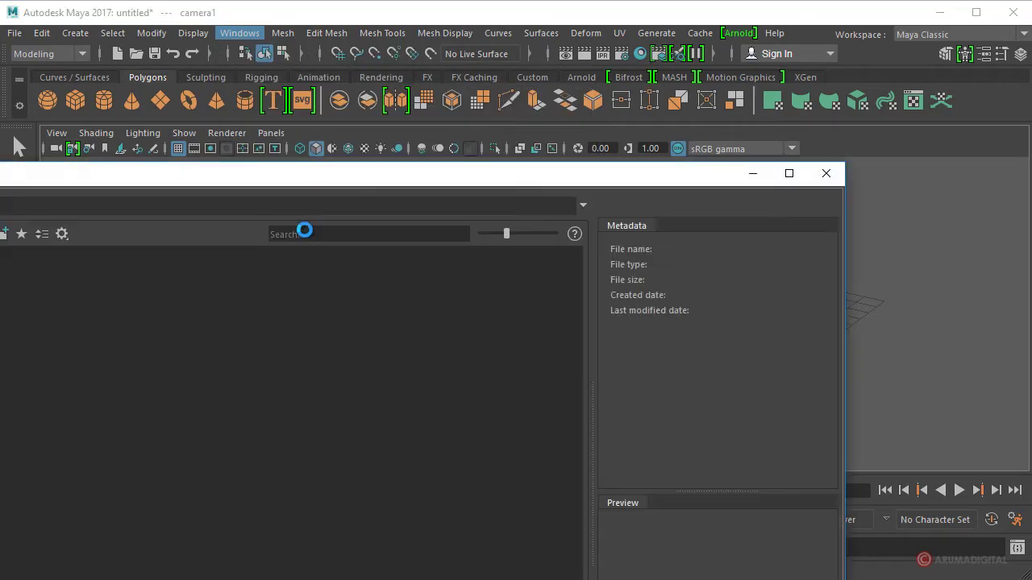
pyautogui.moveTo(406, 100); pyautogui.dragTo(494, 37)
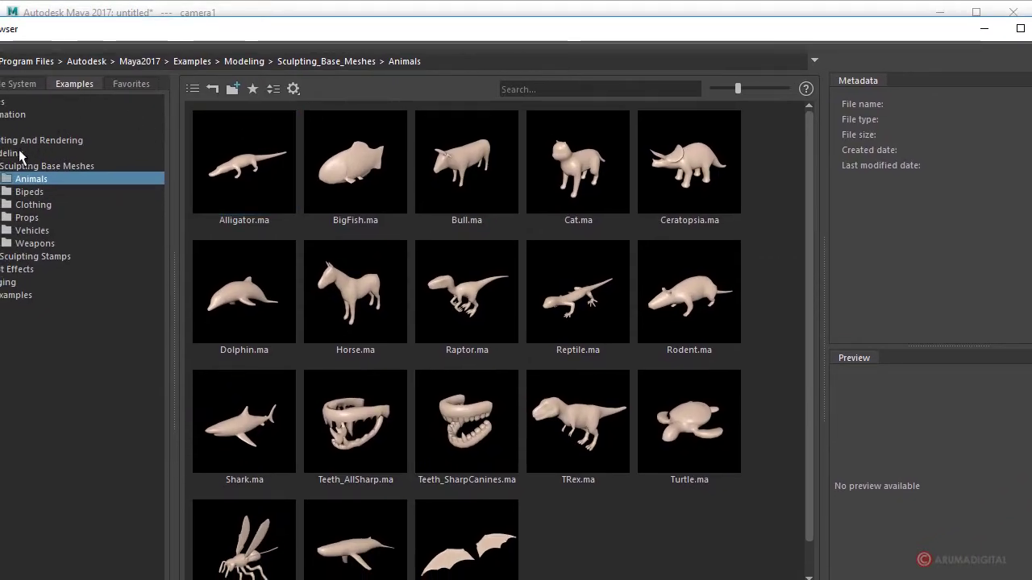
pyautogui.click(32, 193)
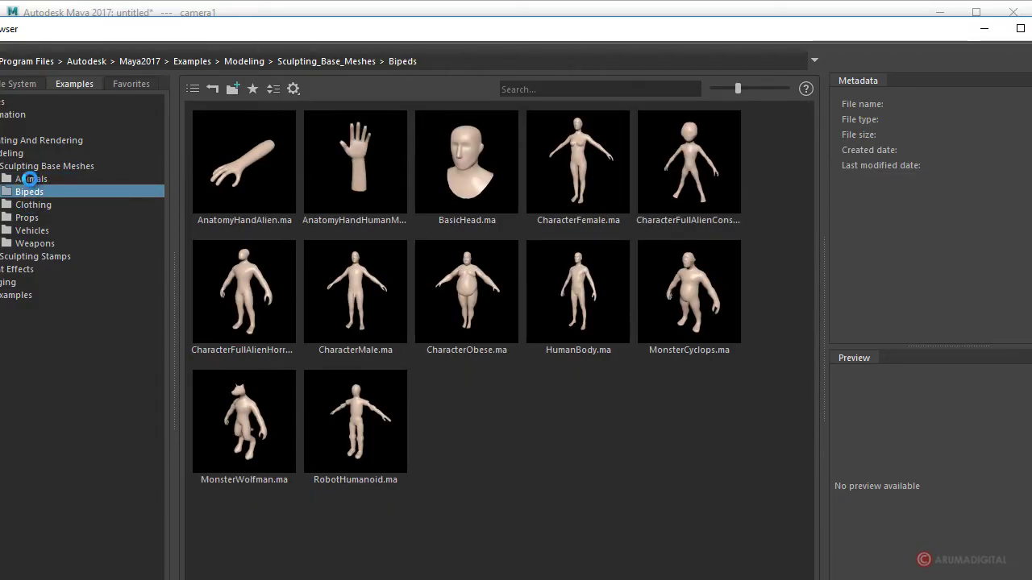
pyautogui.click(32, 204)
pyautogui.click(29, 191)
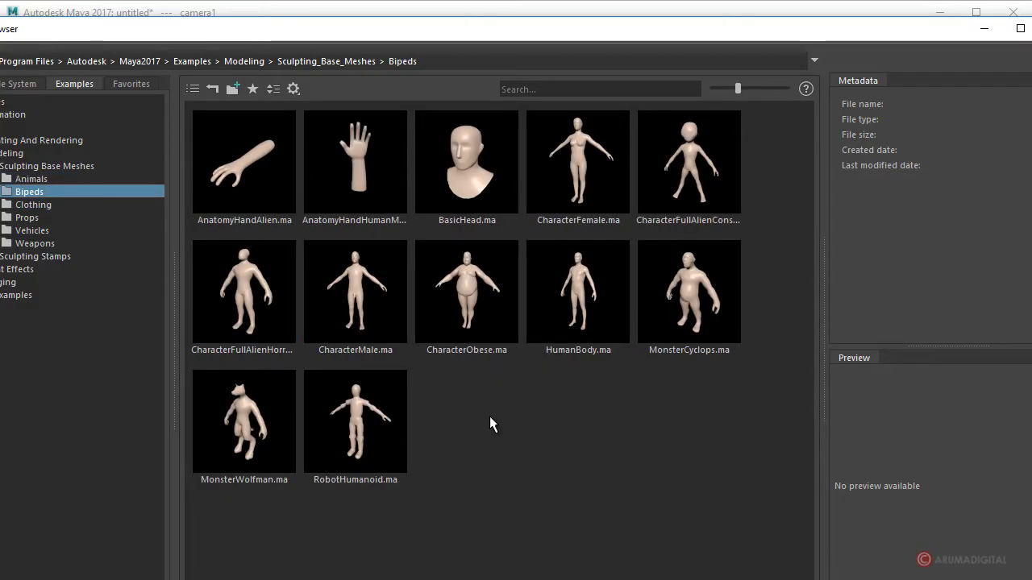
pyautogui.click(600, 296)
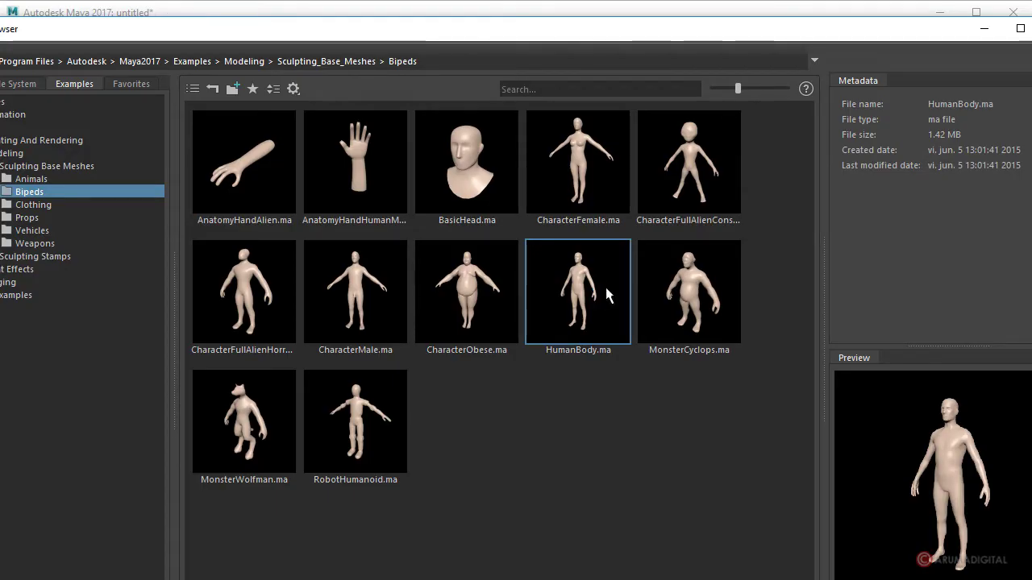
pyautogui.moveTo(767, 33); pyautogui.dragTo(642, 51)
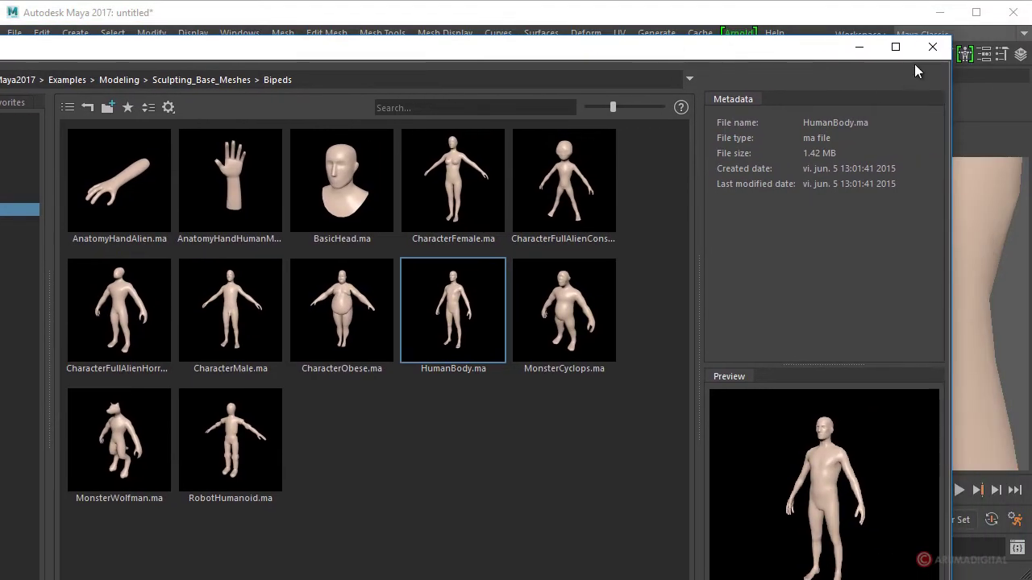
# Close the Content Browser and set the humanBody mesh's Scale X/Y/Z to 0.04
pyautogui.click(933, 47)
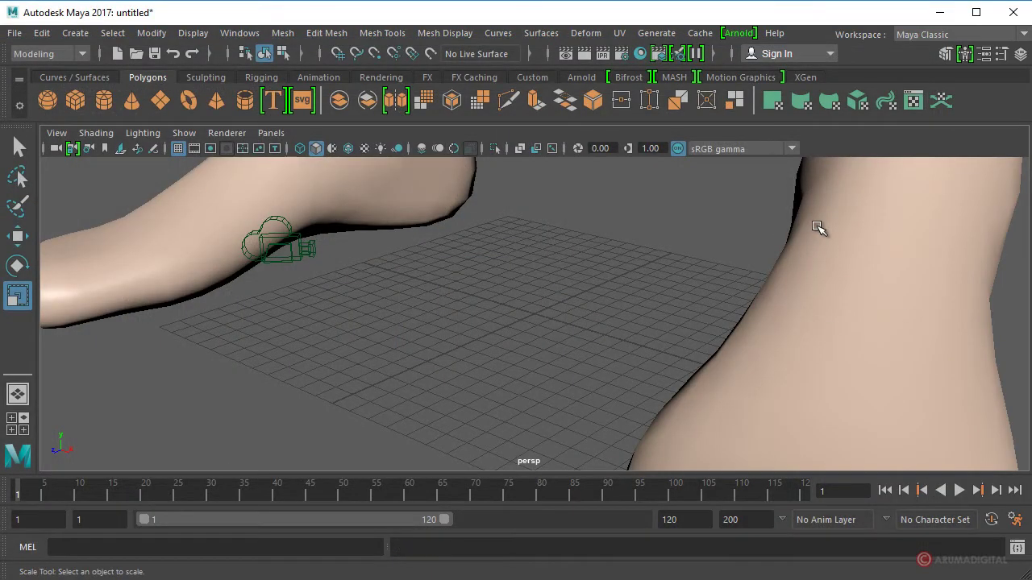
pyautogui.click(817, 227)
pyautogui.click(1019, 54)
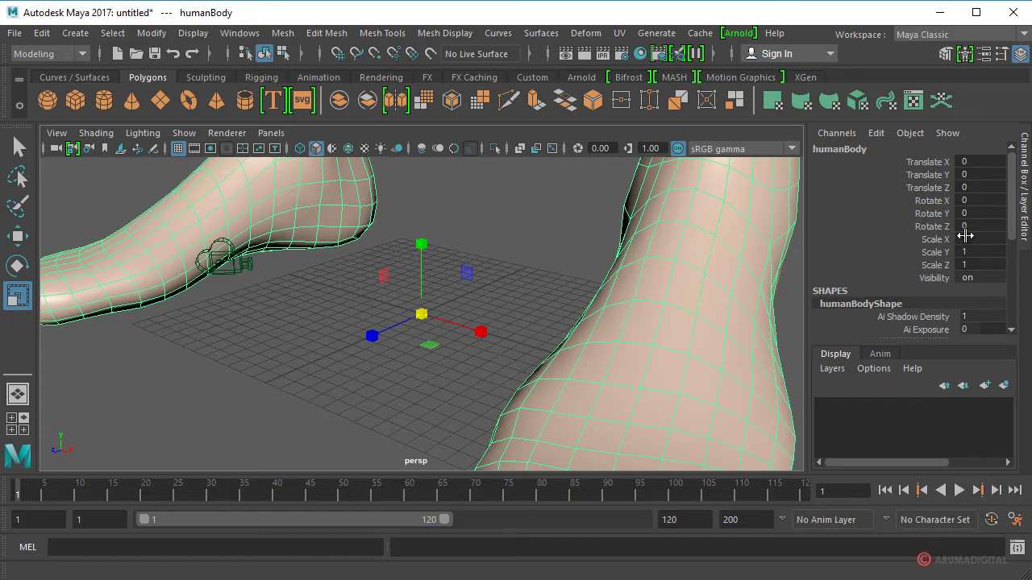
pyautogui.moveTo(969, 236); pyautogui.dragTo(974, 265)
pyautogui.write('0.04')
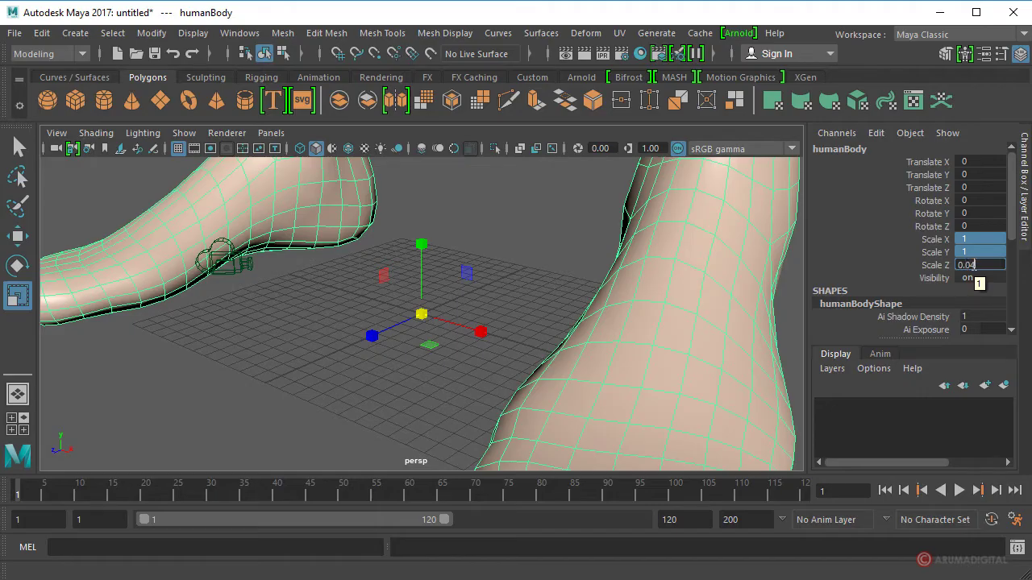
pyautogui.press('Return')
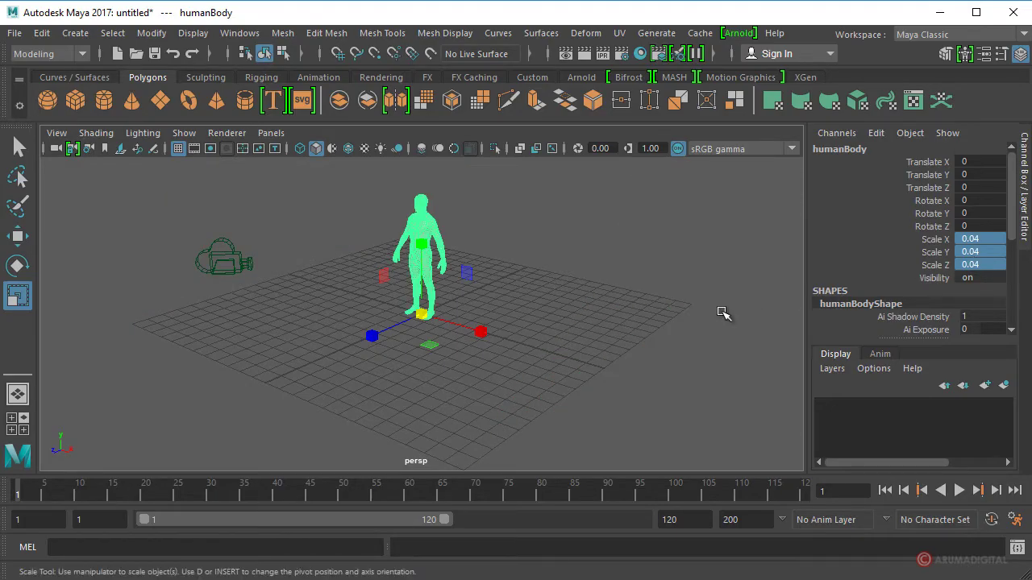
pyautogui.moveTo(347, 317)
pyautogui.keyDown('alt'); pyautogui.mouseDown()
pyautogui.moveTo(541, 311)
pyautogui.moveTo(594, 323)
pyautogui.mouseUp(); pyautogui.keyUp('alt')
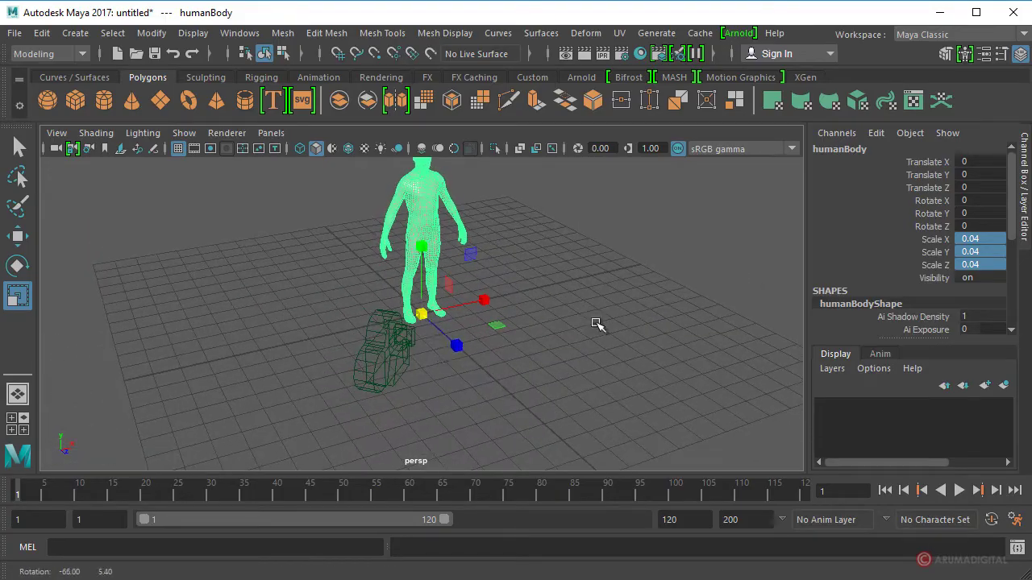
# Rotate camera1 to Y -30.284 so it faces the human figure
pyautogui.click(411, 358)
pyautogui.moveTo(505, 368)
pyautogui.keyDown('alt'); pyautogui.mouseDown()
pyautogui.moveTo(425, 395)
pyautogui.moveTo(495, 386)
pyautogui.mouseUp(); pyautogui.keyUp('alt')
pyautogui.press('e')
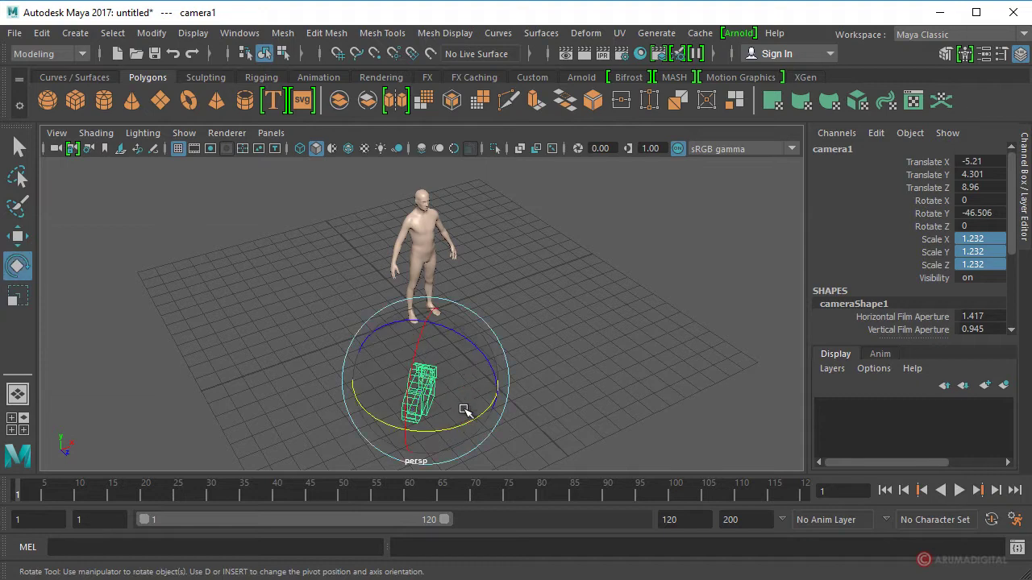
pyautogui.moveTo(467, 422)
pyautogui.mouseDown()
pyautogui.moveTo(508, 439)
pyautogui.moveTo(357, 399)
pyautogui.moveTo(391, 407)
pyautogui.mouseUp()
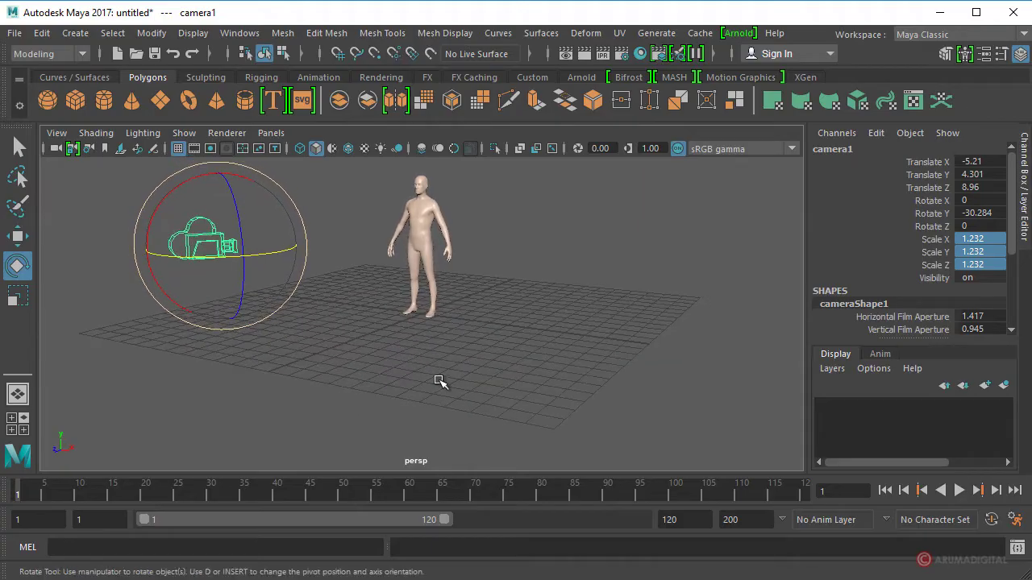
pyautogui.moveTo(405, 226)
pyautogui.keyDown('alt'); pyautogui.mouseDown(button='middle')
pyautogui.moveTo(465, 299)
pyautogui.moveTo(484, 289)
pyautogui.mouseUp(button='middle'); pyautogui.keyUp('alt')
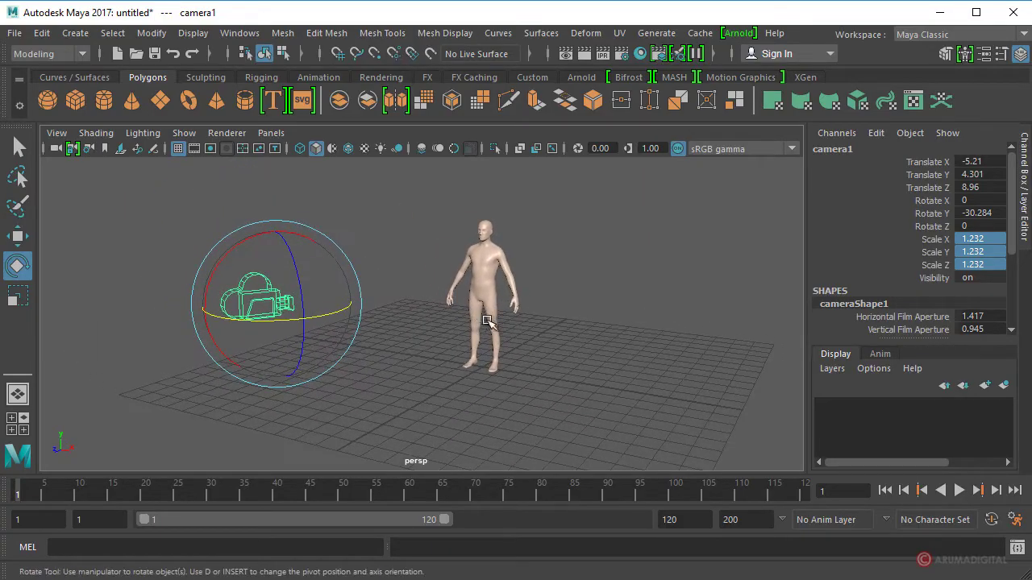
# Look through camera1 in the pane and dolly it back from the figure
pyautogui.click(270, 133)
pyautogui.moveTo(323, 149)
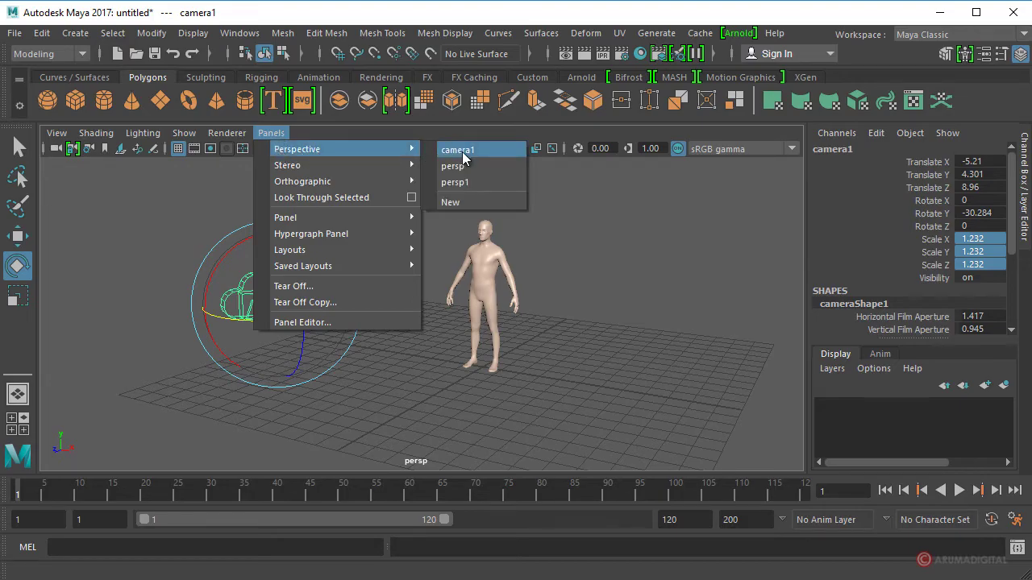
pyautogui.click(470, 153)
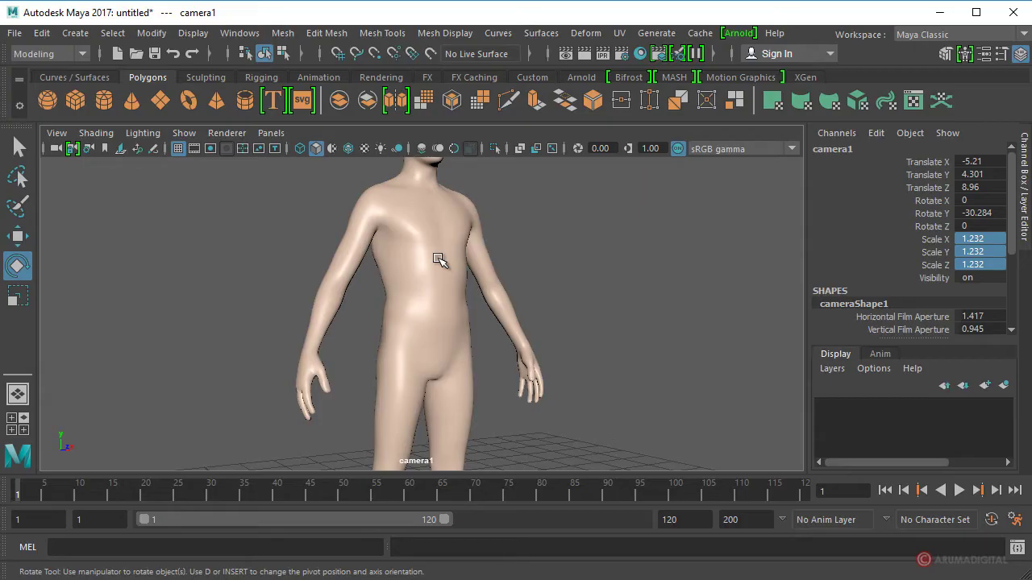
pyautogui.scroll(-2, 437, 259)
pyautogui.scroll(-2, 476, 230)
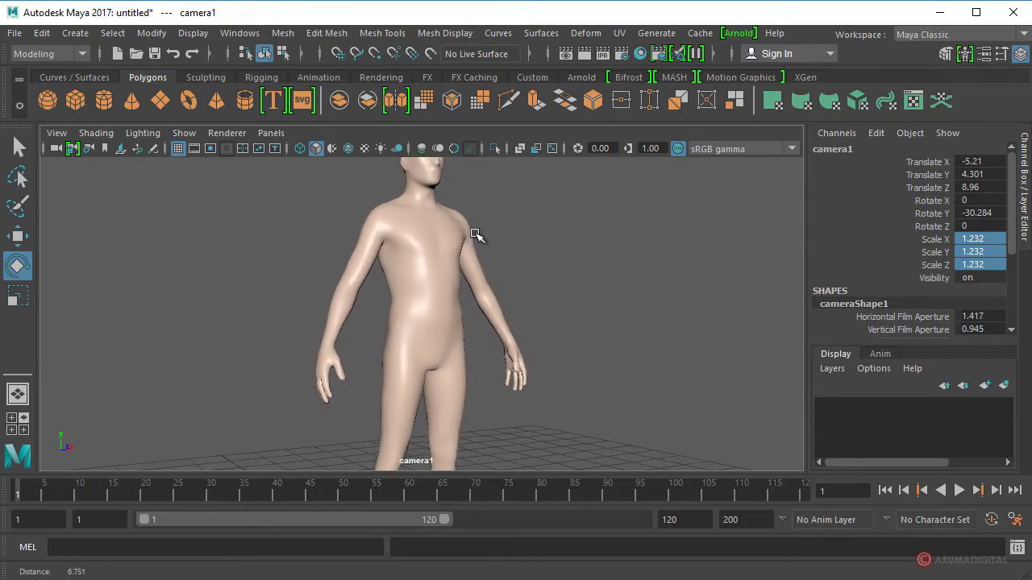
pyautogui.scroll(2, 468, 221)
pyautogui.scroll(-2, 500, 301)
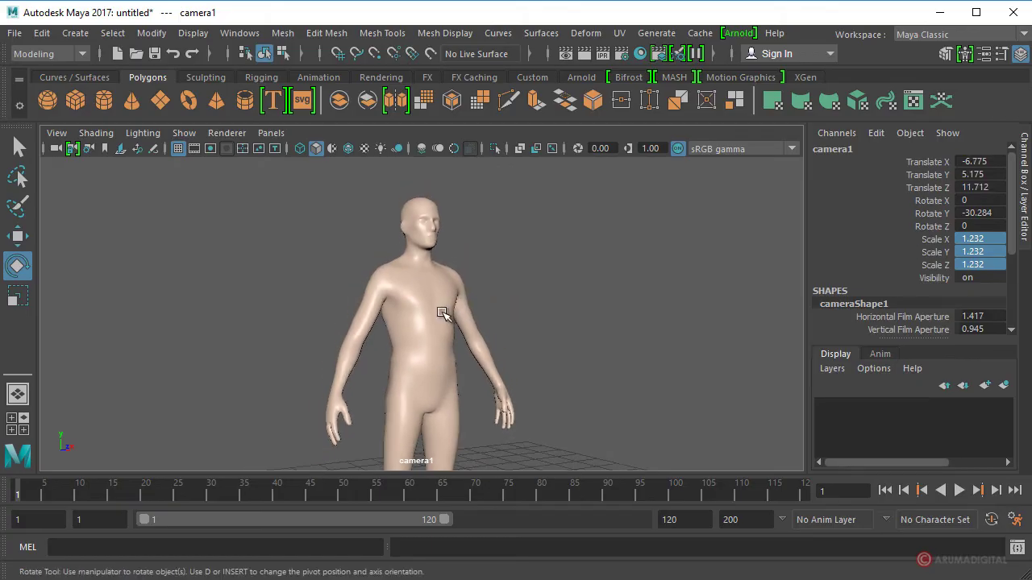
pyautogui.scroll(-1, 440, 343)
pyautogui.scroll(-1, 446, 333)
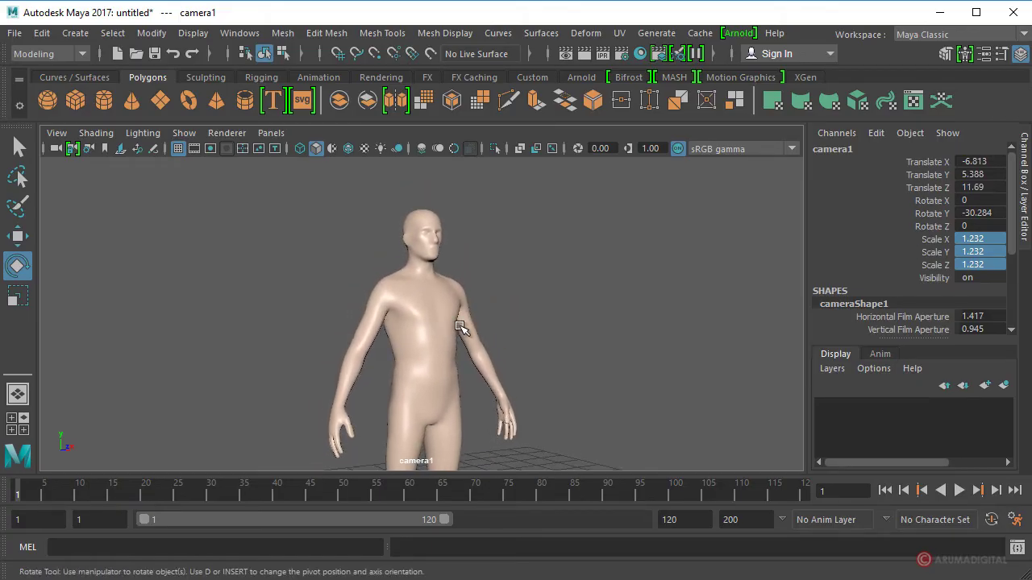
# Tumble camera1 to a side-on framing at 23.641, 3.556, 9.789, Y rotation 67.316
pyautogui.moveTo(460, 327)
pyautogui.keyDown('alt'); pyautogui.mouseDown()
pyautogui.moveTo(476, 292)
pyautogui.moveTo(391, 299)
pyautogui.moveTo(382, 336)
pyautogui.moveTo(232, 336)
pyautogui.mouseUp(); pyautogui.keyUp('alt')
pyautogui.scroll(-2, 348, 362)
pyautogui.moveTo(348, 362)
pyautogui.keyDown('alt'); pyautogui.mouseDown()
pyautogui.moveTo(403, 349)
pyautogui.moveTo(352, 352)
pyautogui.mouseUp(); pyautogui.keyUp('alt')
pyautogui.moveTo(352, 353)
pyautogui.keyDown('alt'); pyautogui.mouseDown(button='middle')
pyautogui.moveTo(480, 352)
pyautogui.moveTo(410, 316)
pyautogui.moveTo(428, 346)
pyautogui.mouseUp(button='middle'); pyautogui.keyUp('alt')
pyautogui.scroll(-2, 403, 330)
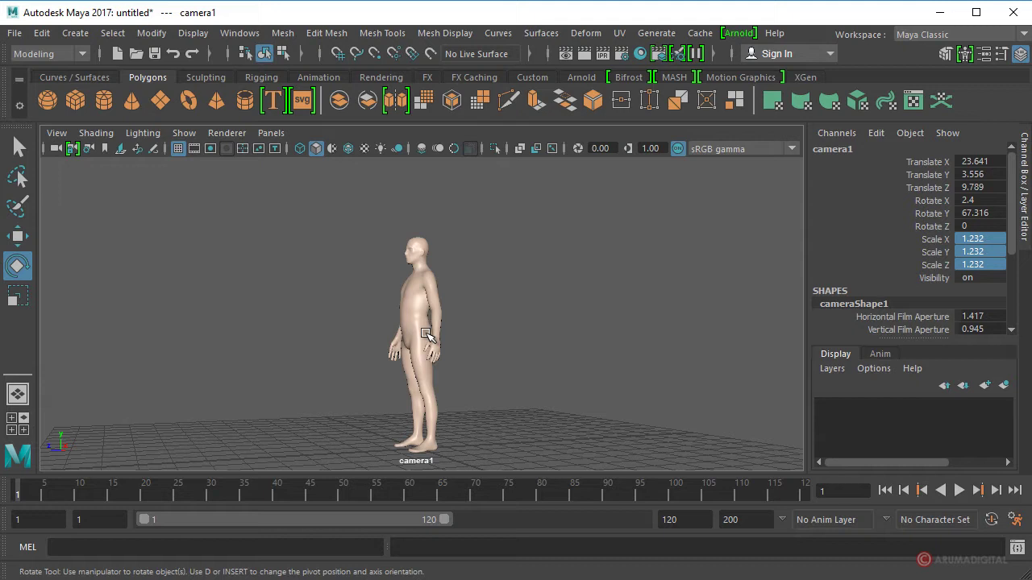
pyautogui.click(270, 132)
pyautogui.moveTo(297, 149)
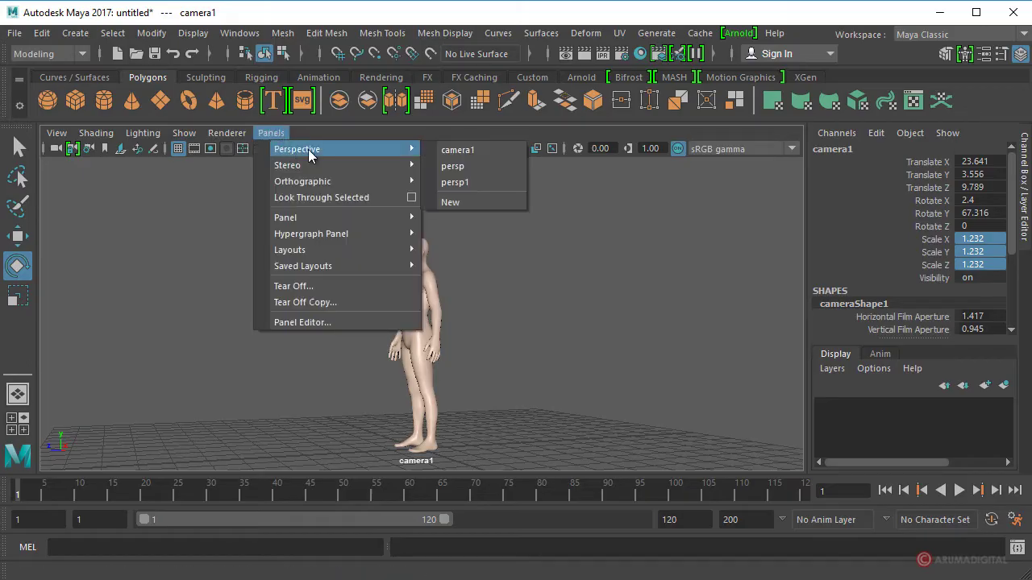
# View the scene through persp to locate camera1 beside the figure and grid
pyautogui.click(469, 166)
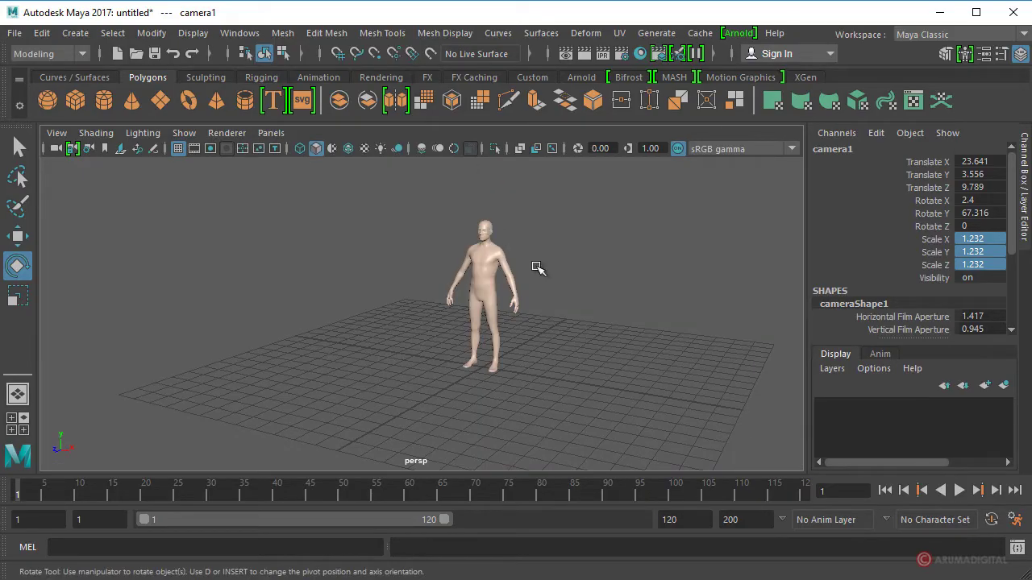
pyautogui.keyDown('alt'); pyautogui.moveTo(537, 268); pyautogui.dragTo(425, 317, button='right'); pyautogui.keyUp('alt')
pyautogui.moveTo(426, 317)
pyautogui.keyDown('alt'); pyautogui.mouseDown()
pyautogui.moveTo(537, 334)
pyautogui.moveTo(451, 332)
pyautogui.moveTo(433, 431)
pyautogui.mouseUp(); pyautogui.keyUp('alt')
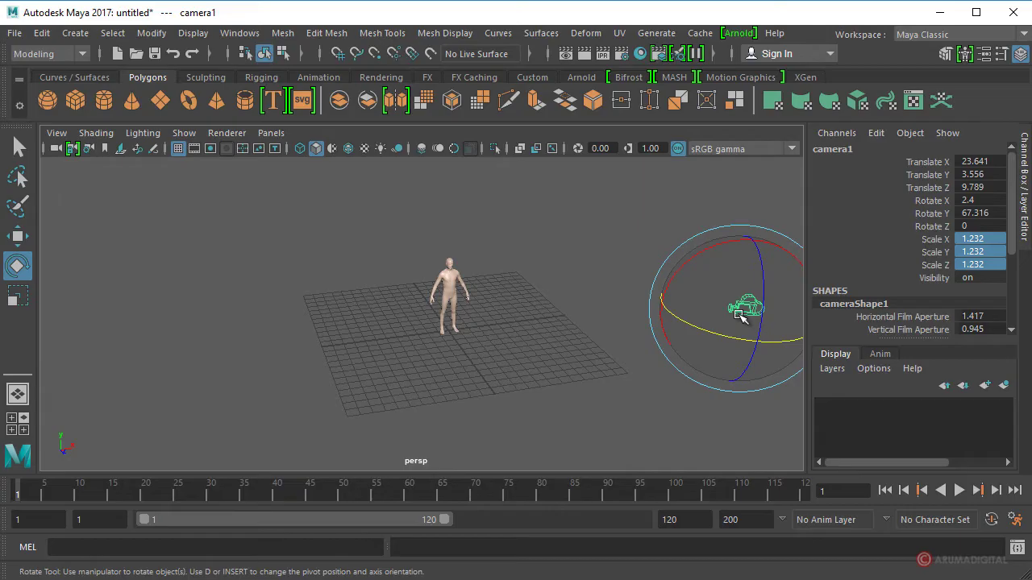
pyautogui.moveTo(560, 327)
pyautogui.keyDown('alt'); pyautogui.mouseDown()
pyautogui.moveTo(442, 298)
pyautogui.moveTo(481, 292)
pyautogui.mouseUp(); pyautogui.keyUp('alt')
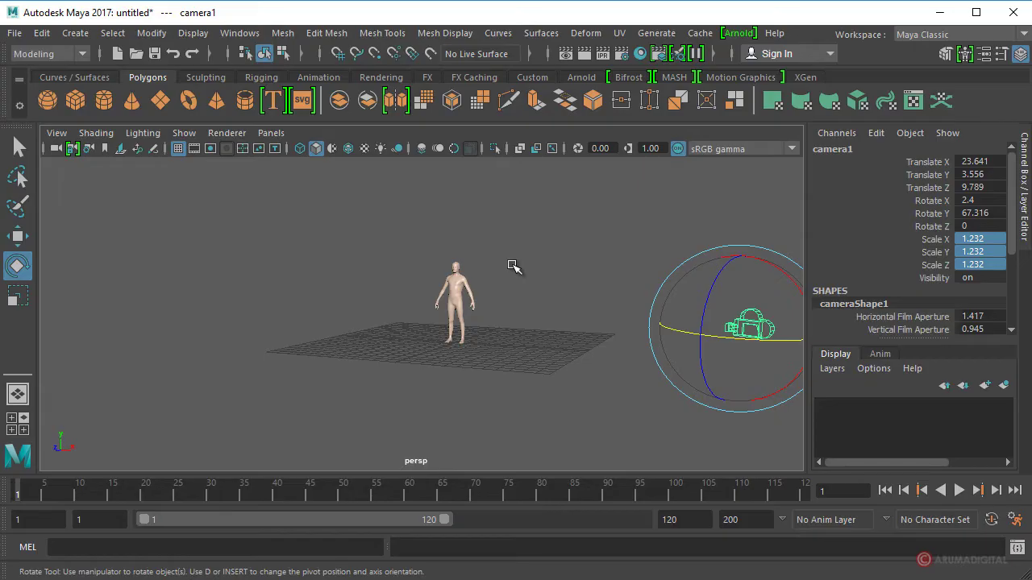
# Look through camera1 again and tumble it to a raised view down on the figure
pyautogui.click(271, 133)
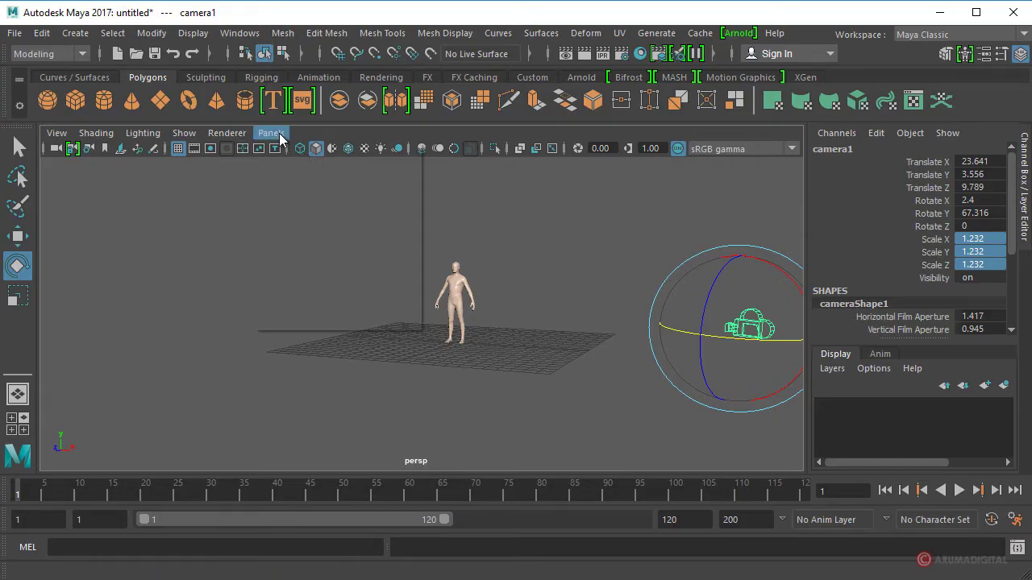
pyautogui.click(483, 150)
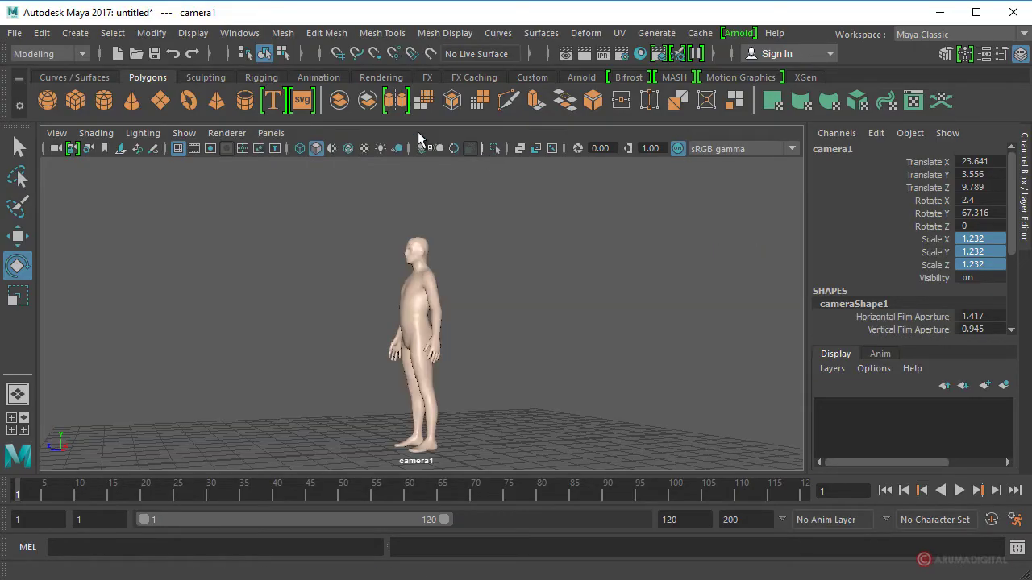
pyautogui.moveTo(389, 324)
pyautogui.keyDown('alt'); pyautogui.mouseDown()
pyautogui.moveTo(422, 295)
pyautogui.moveTo(478, 336)
pyautogui.moveTo(396, 346)
pyautogui.moveTo(428, 372)
pyautogui.moveTo(439, 326)
pyautogui.moveTo(430, 322)
pyautogui.moveTo(427, 339)
pyautogui.moveTo(431, 320)
pyautogui.mouseUp(); pyautogui.keyUp('alt')
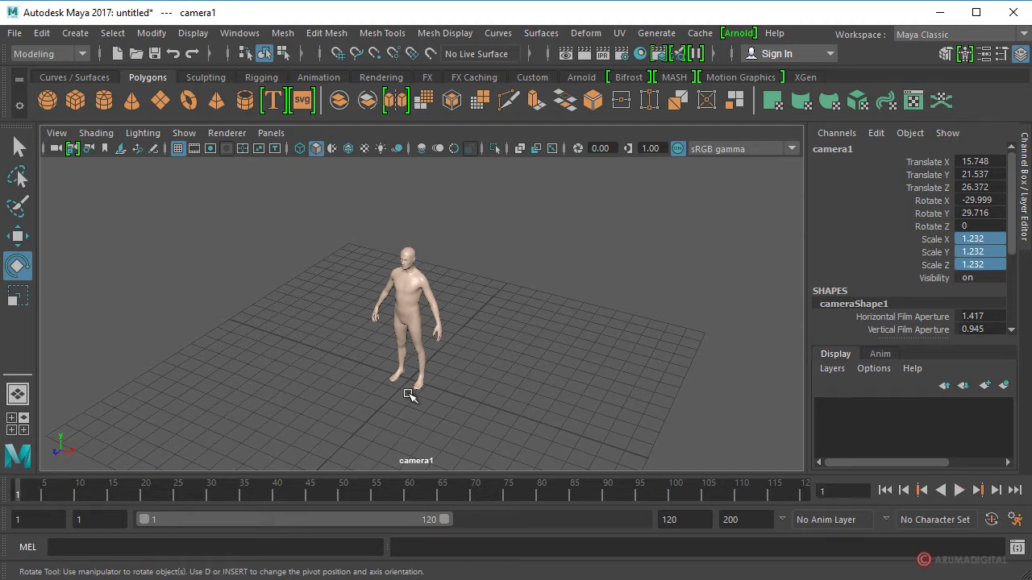
# Key camera1's translate and rotate channels at its current raised view
pyautogui.moveTo(920, 163); pyautogui.dragTo(929, 222)
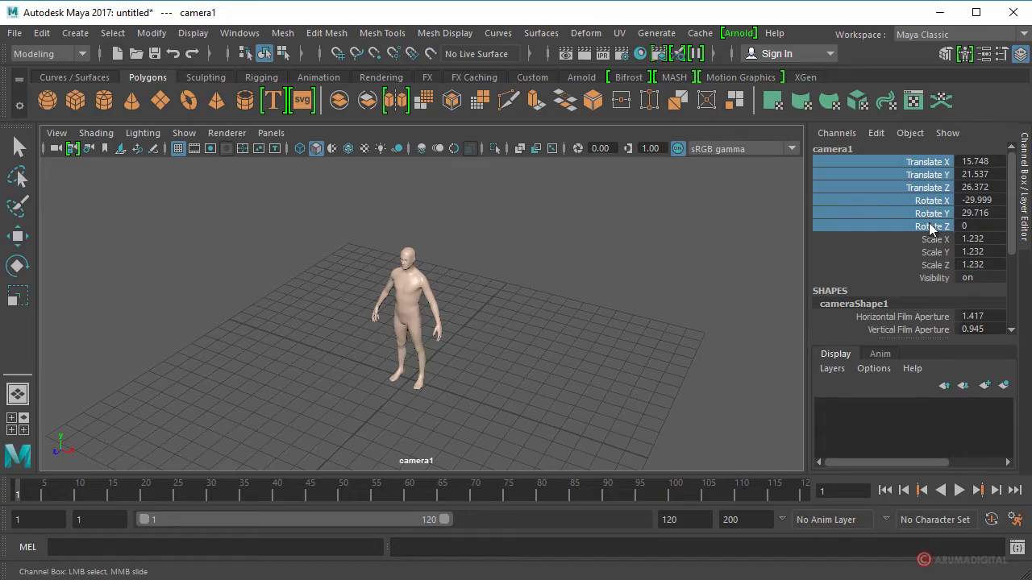
pyautogui.rightClick(897, 163)
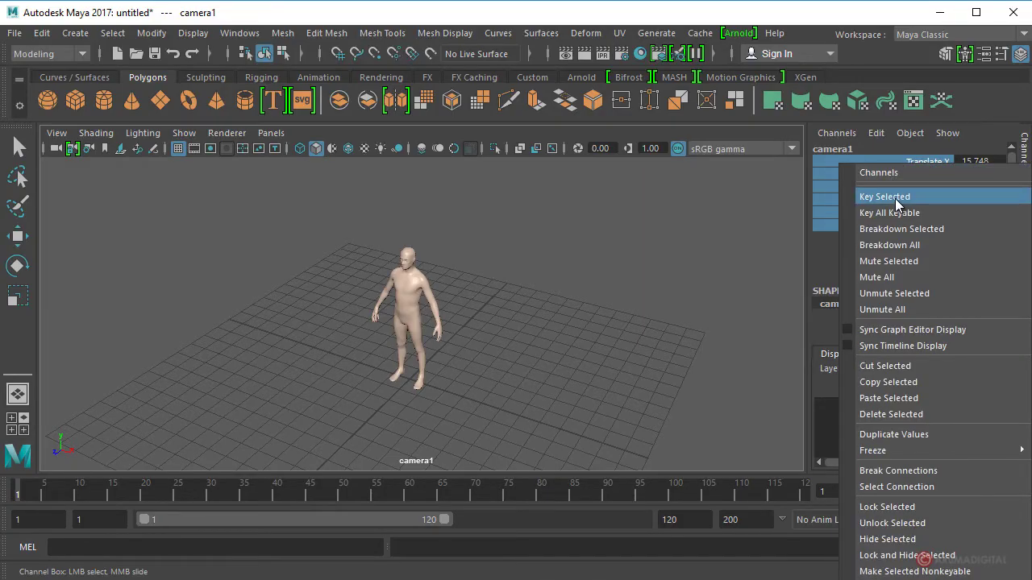
pyautogui.click(895, 198)
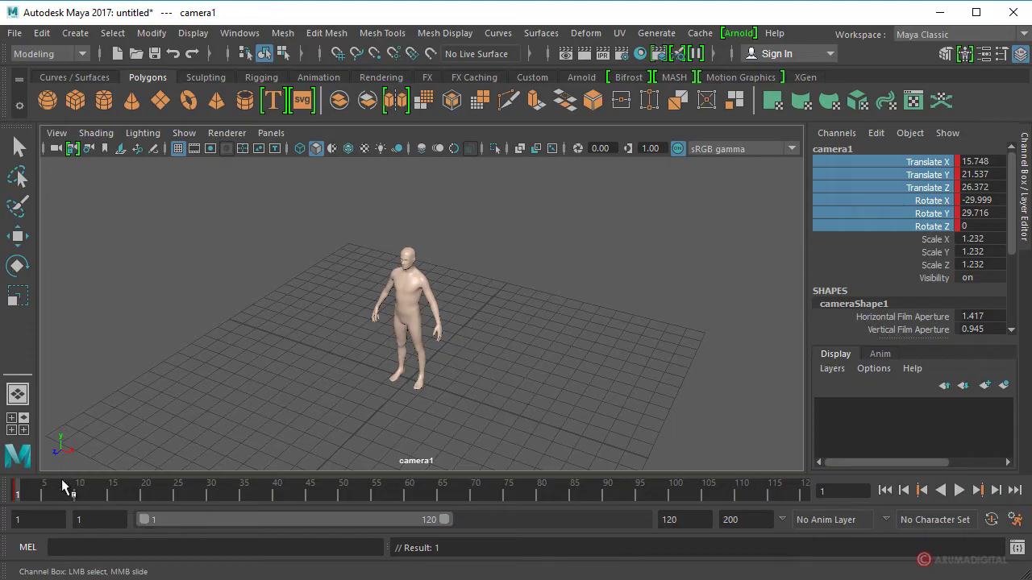
# At frame 20, frame camera1 close in front of the character and key it
pyautogui.hotkey('alt', 'v')
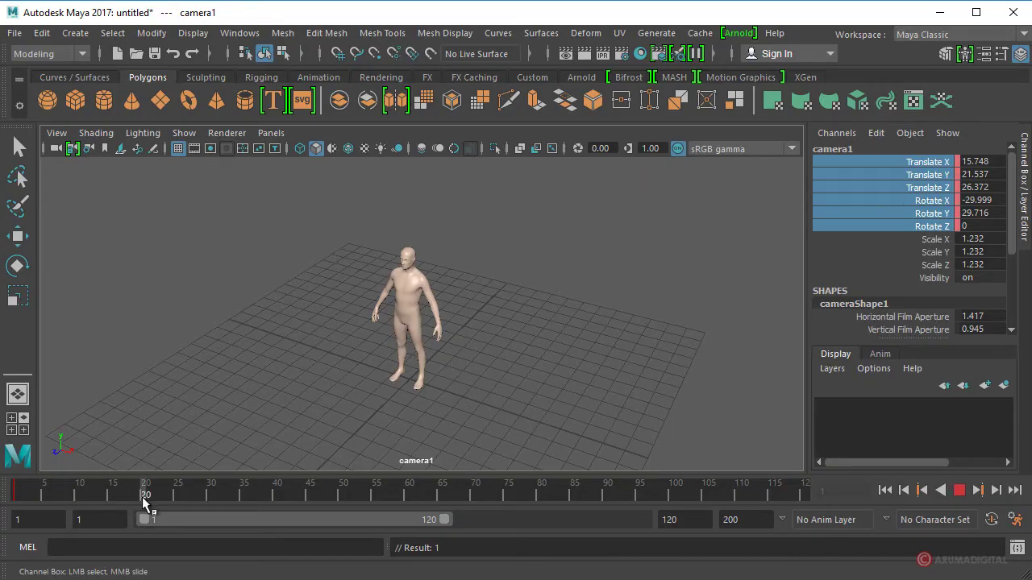
pyautogui.hotkey('alt', 'v')
pyautogui.keyDown('alt'); pyautogui.moveTo(376, 307); pyautogui.dragTo(477, 293); pyautogui.keyUp('alt')
pyautogui.keyDown('alt'); pyautogui.moveTo(476, 293); pyautogui.dragTo(553, 249, button='right'); pyautogui.keyUp('alt')
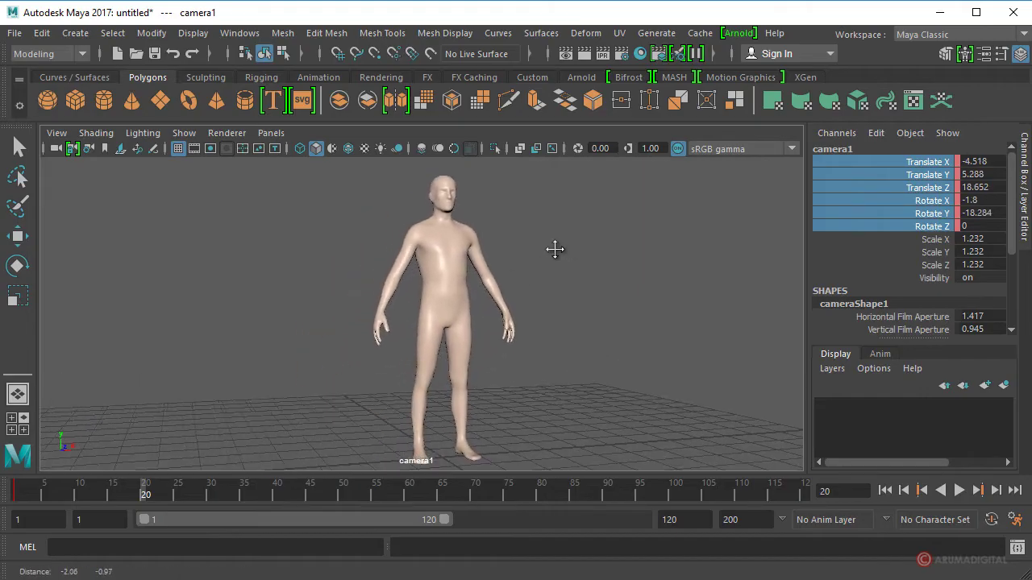
pyautogui.keyDown('alt'); pyautogui.moveTo(495, 255); pyautogui.dragTo(556, 248); pyautogui.keyUp('alt')
pyautogui.keyDown('alt'); pyautogui.moveTo(556, 249); pyautogui.dragTo(553, 279, button='right'); pyautogui.keyUp('alt')
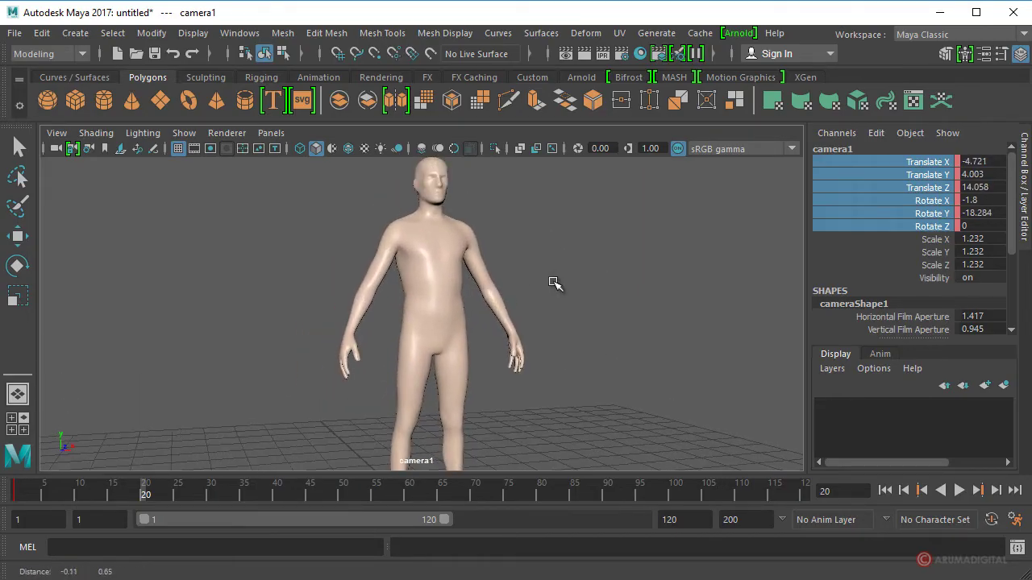
pyautogui.keyDown('alt'); pyautogui.moveTo(553, 286); pyautogui.dragTo(560, 290); pyautogui.keyUp('alt')
pyautogui.keyDown('alt'); pyautogui.moveTo(559, 290); pyautogui.dragTo(569, 298, button='right'); pyautogui.keyUp('alt')
pyautogui.keyDown('alt'); pyautogui.moveTo(569, 299); pyautogui.dragTo(567, 320, button='middle'); pyautogui.keyUp('alt')
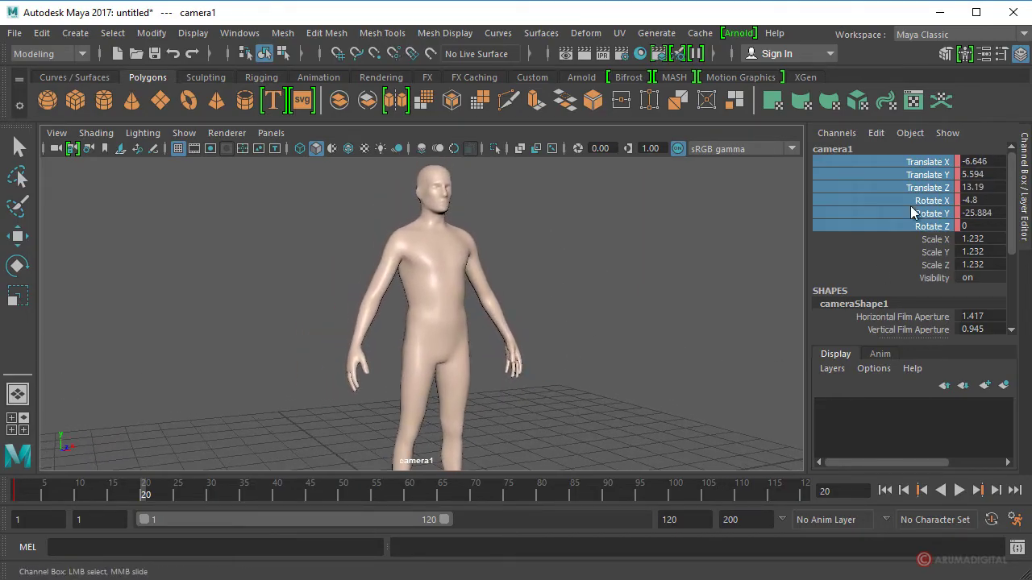
pyautogui.rightClick(879, 164)
pyautogui.click(889, 198)
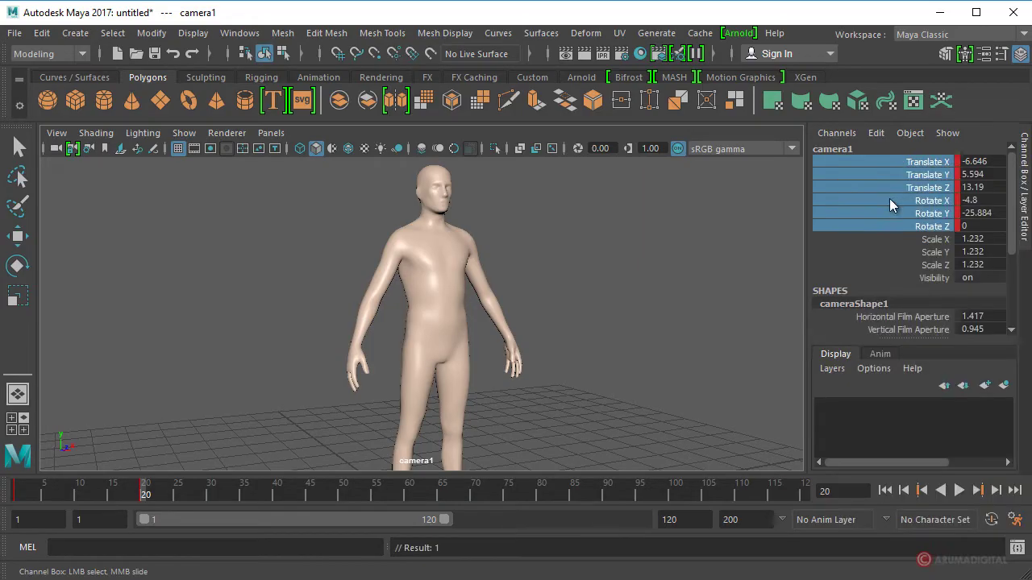
# At frame 40, orbit camera1 behind the character and key that view
pyautogui.hotkey('alt', 'v')
pyautogui.hotkey('alt', 'v')
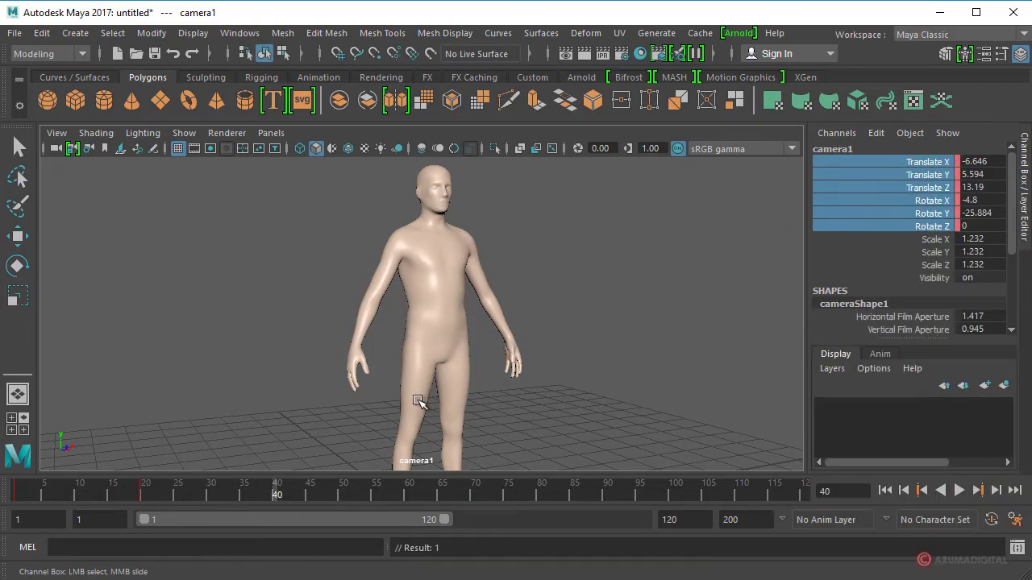
pyautogui.moveTo(422, 396)
pyautogui.keyDown('alt'); pyautogui.mouseDown()
pyautogui.moveTo(368, 261)
pyautogui.moveTo(506, 261)
pyautogui.moveTo(453, 288)
pyautogui.moveTo(431, 189)
pyautogui.moveTo(435, 230)
pyautogui.moveTo(437, 212)
pyautogui.moveTo(470, 244)
pyautogui.moveTo(489, 237)
pyautogui.moveTo(474, 275)
pyautogui.mouseUp(); pyautogui.keyUp('alt')
pyautogui.rightClick(880, 162)
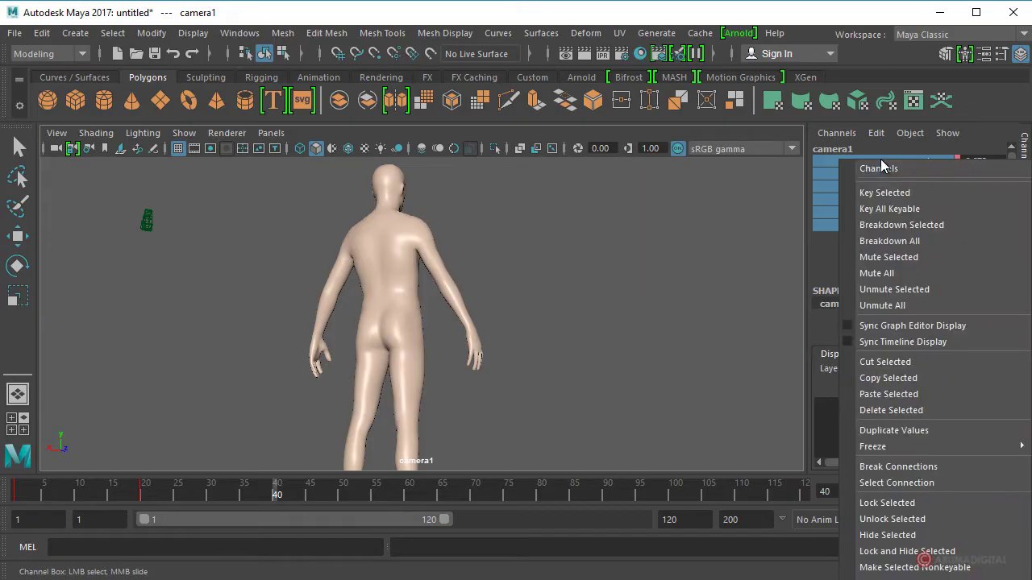
pyautogui.click(875, 179)
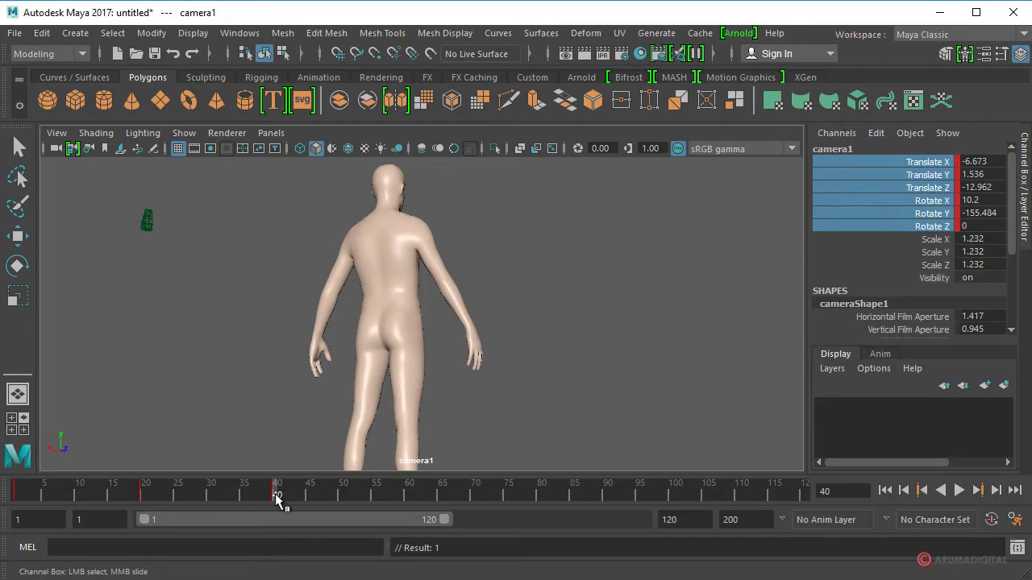
# Scrub back through camera1's animation, then stop playback at frame 1
pyautogui.moveTo(274, 498)
pyautogui.mouseDown()
pyautogui.moveTo(27, 513)
pyautogui.moveTo(40, 507)
pyautogui.moveTo(221, 504)
pyautogui.moveTo(144, 518)
pyautogui.moveTo(37, 516)
pyautogui.moveTo(194, 511)
pyautogui.moveTo(32, 529)
pyautogui.mouseUp()
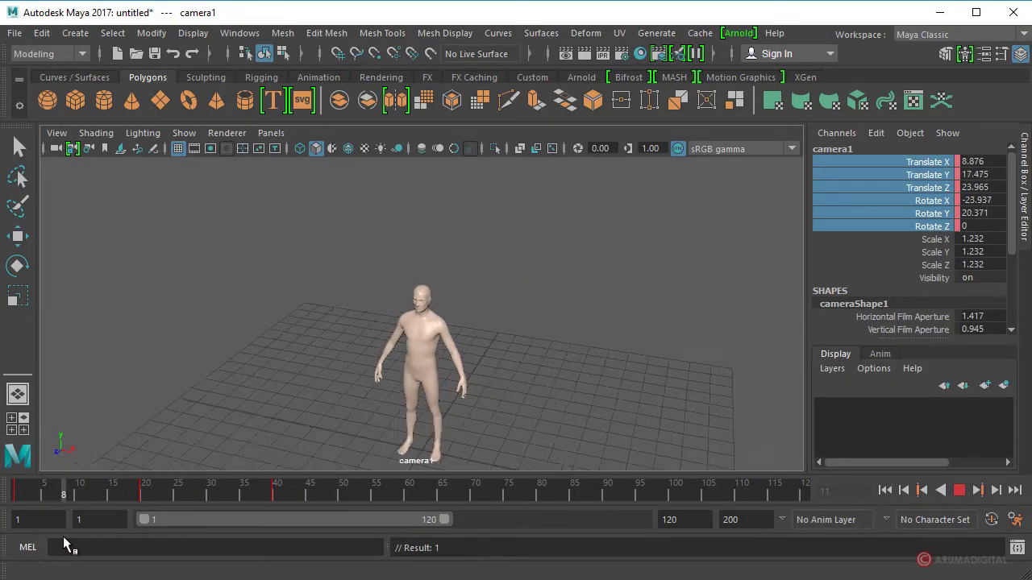
pyautogui.press('Escape')
pyautogui.hotkey('alt', 'shift', 'v')
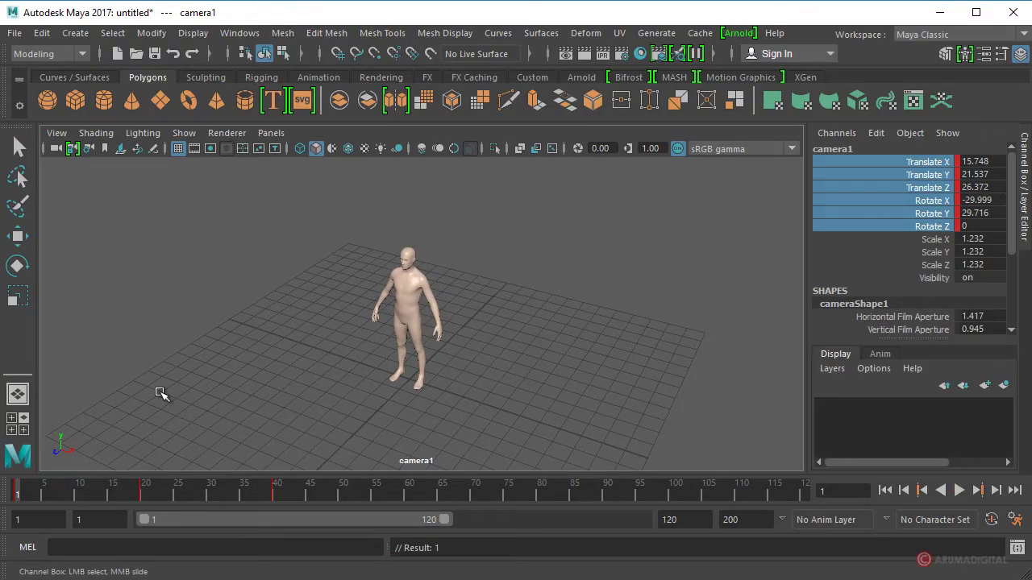
# Look through the persp camera, orbit over the scene and go to frame 60
pyautogui.click(270, 133)
pyautogui.moveTo(297, 149)
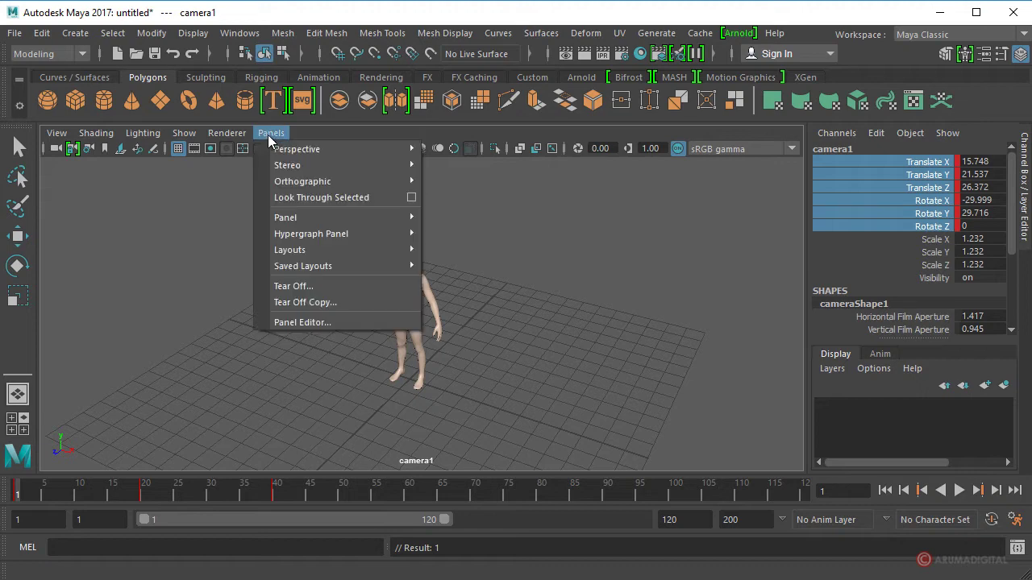
pyautogui.click(453, 166)
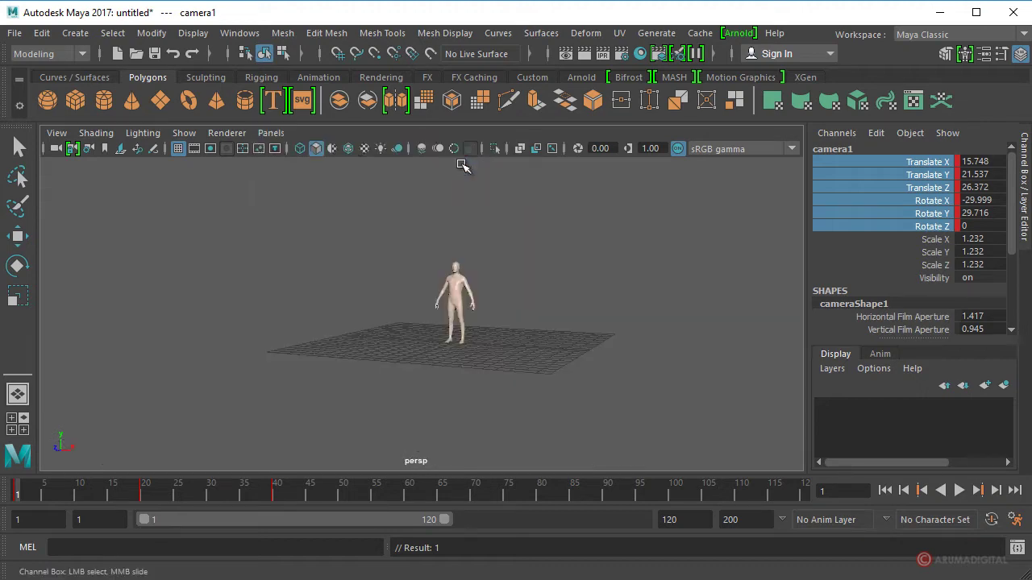
pyautogui.moveTo(460, 166)
pyautogui.keyDown('alt'); pyautogui.mouseDown()
pyautogui.moveTo(510, 330)
pyautogui.moveTo(387, 435)
pyautogui.moveTo(430, 453)
pyautogui.mouseUp(); pyautogui.keyUp('alt')
pyautogui.hotkey('alt', 'v')
pyautogui.hotkey('alt', 'v')
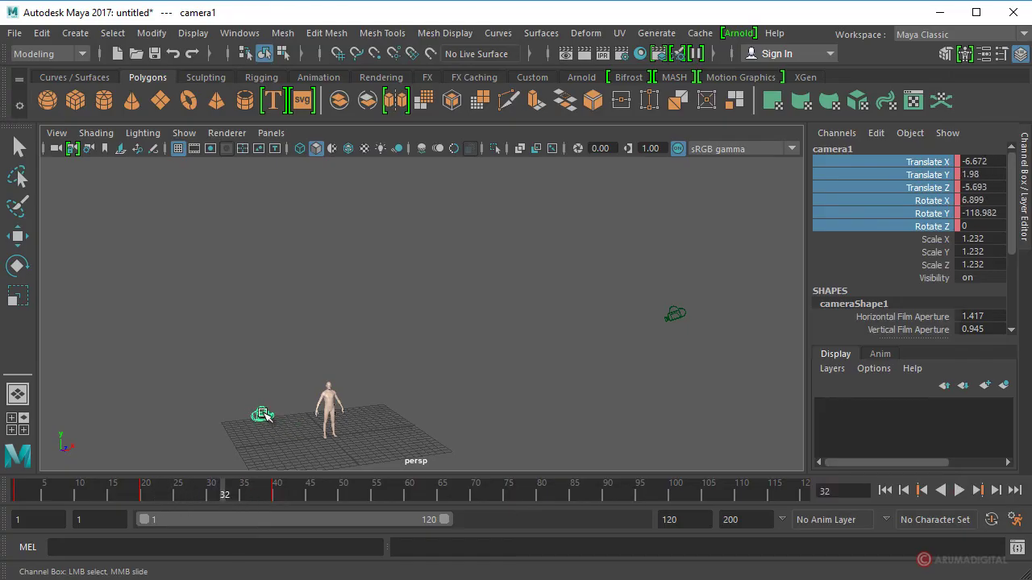
pyautogui.moveTo(266, 420)
pyautogui.keyDown('alt'); pyautogui.mouseDown(button='middle')
pyautogui.moveTo(288, 448)
pyautogui.moveTo(354, 337)
pyautogui.mouseUp(button='middle'); pyautogui.keyUp('alt')
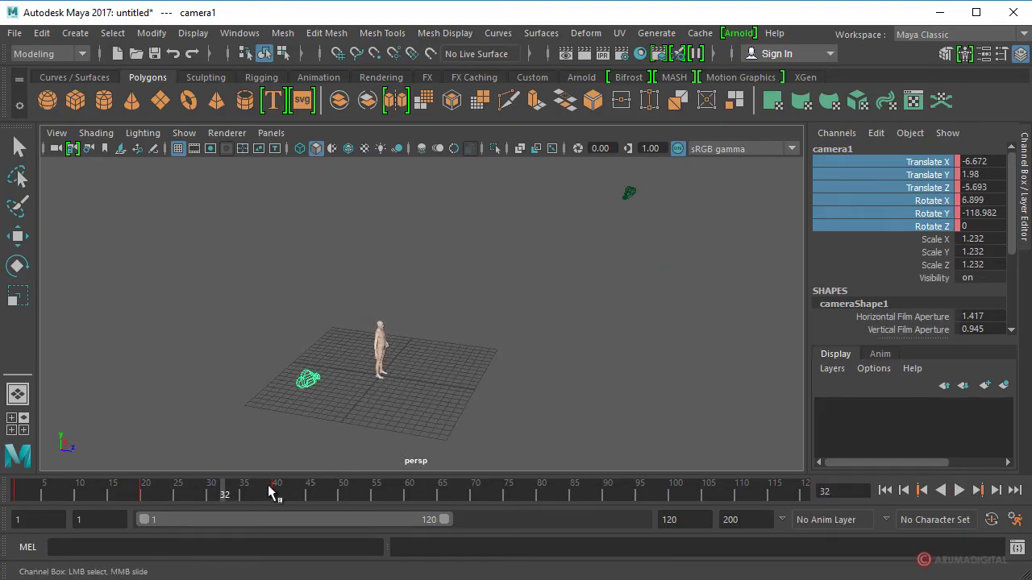
pyautogui.hotkey('alt', 'v')
pyautogui.click(406, 493)
pyautogui.moveTo(339, 470)
pyautogui.keyDown('alt'); pyautogui.mouseDown()
pyautogui.moveTo(396, 430)
pyautogui.moveTo(391, 390)
pyautogui.moveTo(253, 350)
pyautogui.mouseUp(); pyautogui.keyUp('alt')
# Move camera1 farther back to the side and key that position at frame 60
pyautogui.press('w')
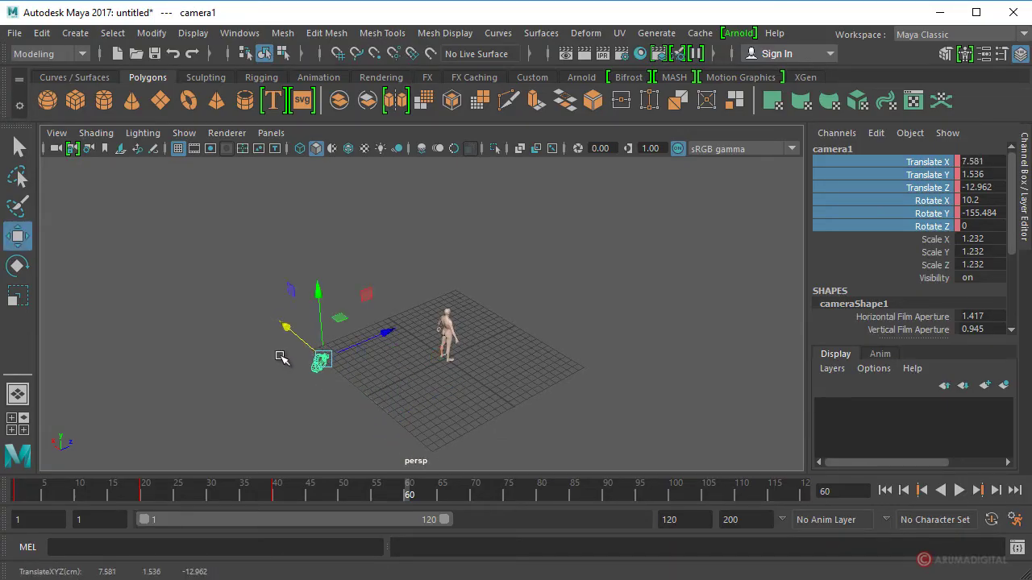
pyautogui.moveTo(390, 328); pyautogui.dragTo(368, 347)
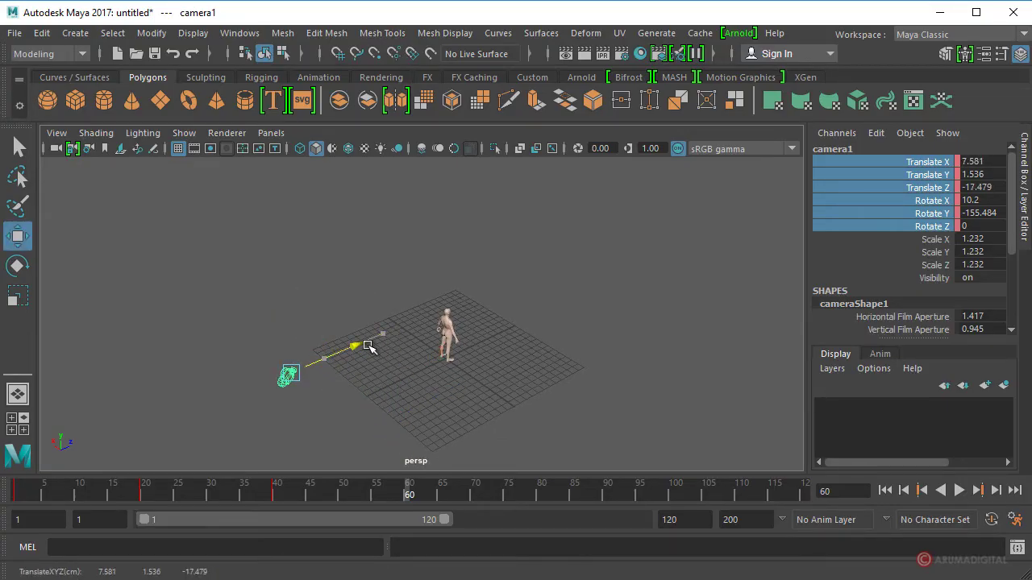
pyautogui.rightClick(905, 174)
pyautogui.click(902, 203)
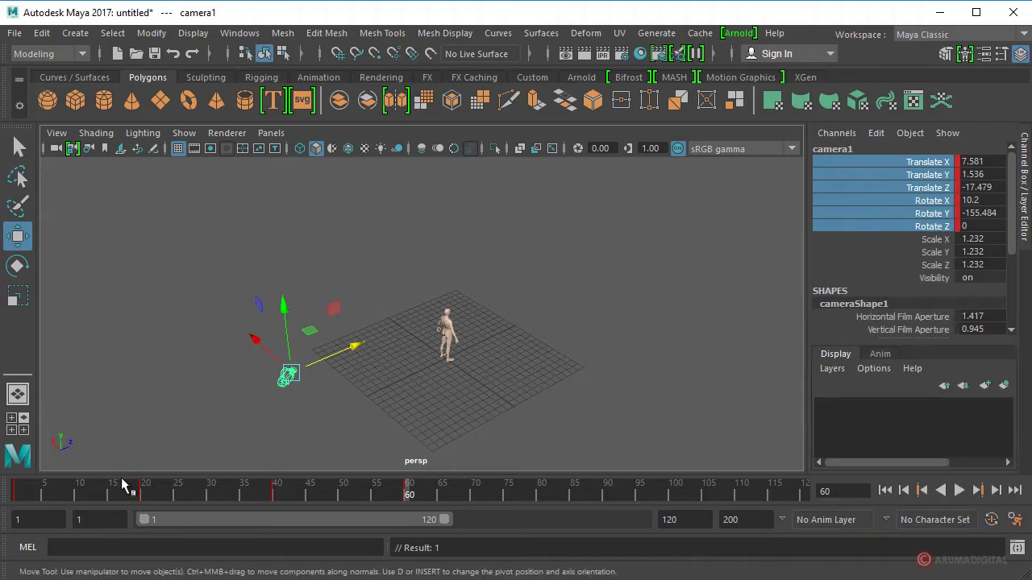
pyautogui.moveTo(409, 495)
pyautogui.mouseDown()
pyautogui.moveTo(148, 497)
pyautogui.moveTo(364, 497)
pyautogui.mouseUp()
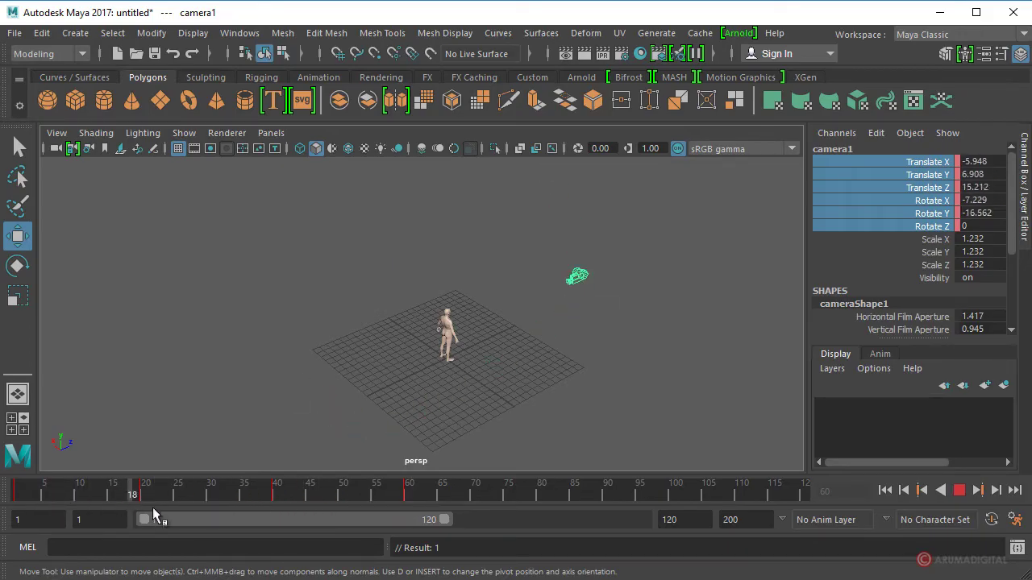
pyautogui.click(271, 133)
pyautogui.moveTo(297, 149)
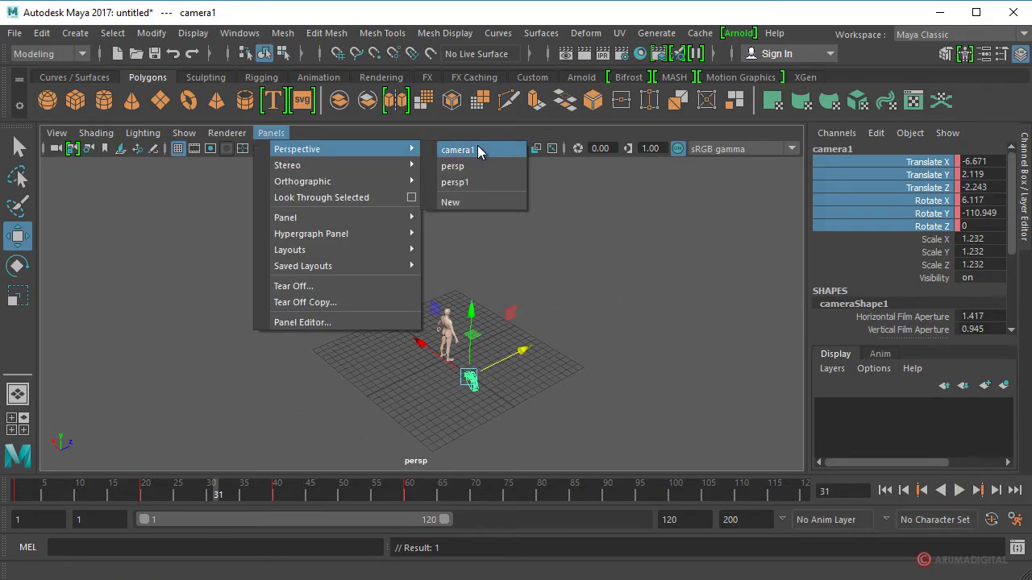
# Through camera1, play and scrub its four-key animation, then return to the persp view
pyautogui.click(466, 150)
pyautogui.click(33, 494)
pyautogui.hotkey('alt', 'v')
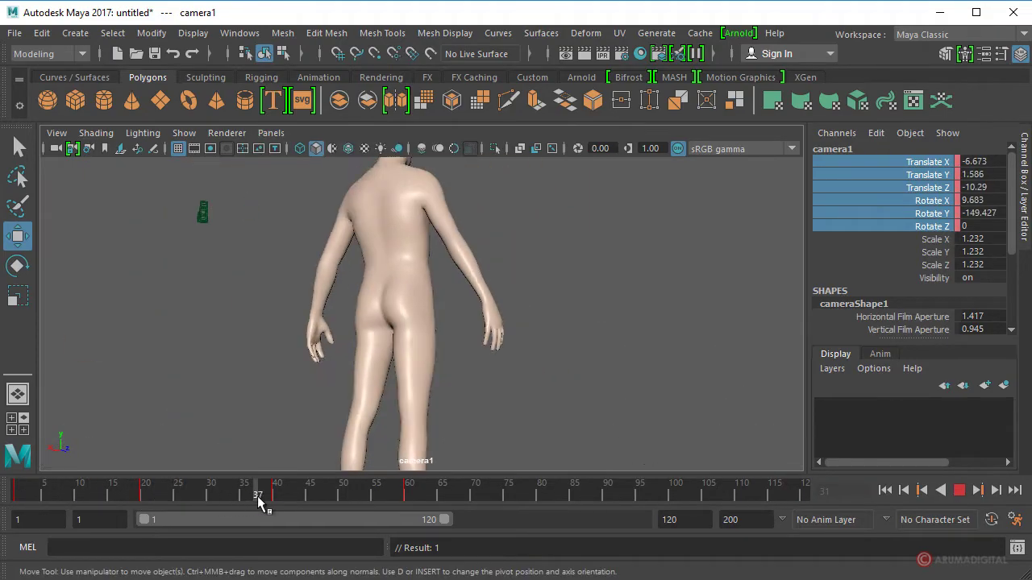
pyautogui.moveTo(351, 497)
pyautogui.mouseDown()
pyautogui.moveTo(116, 500)
pyautogui.moveTo(407, 499)
pyautogui.mouseUp()
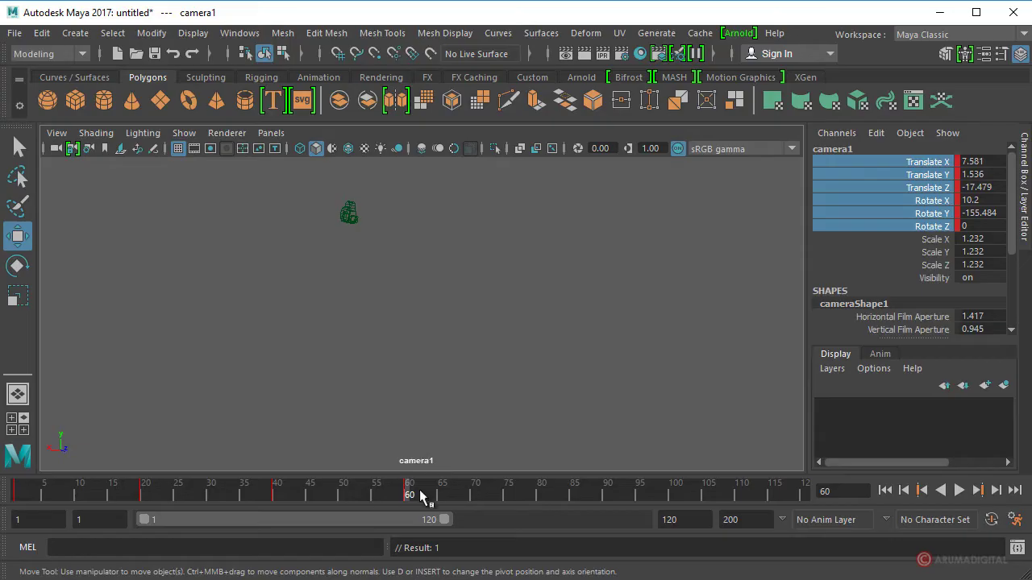
pyautogui.moveTo(420, 495); pyautogui.dragTo(68, 517)
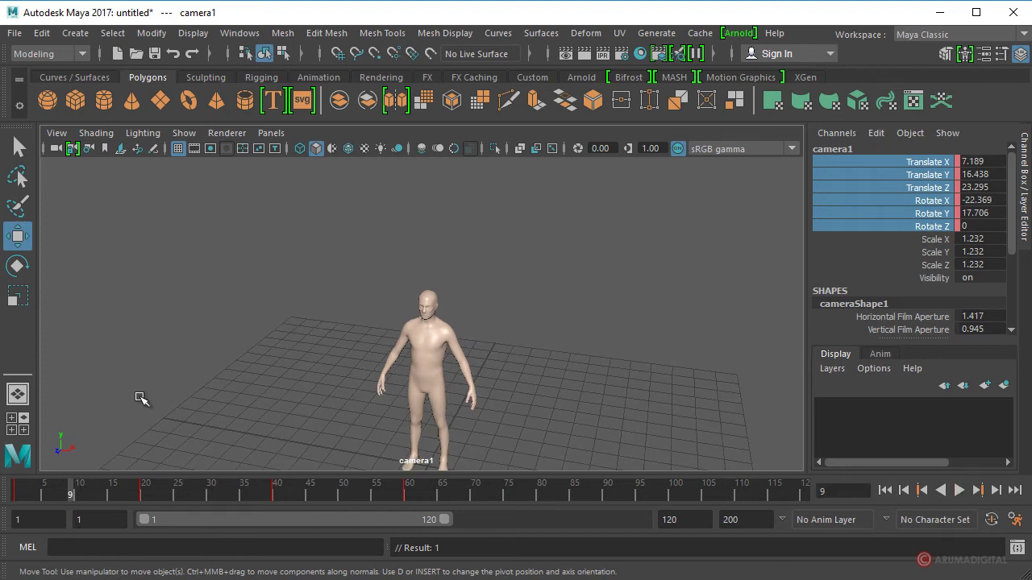
pyautogui.click(271, 133)
pyautogui.moveTo(297, 149)
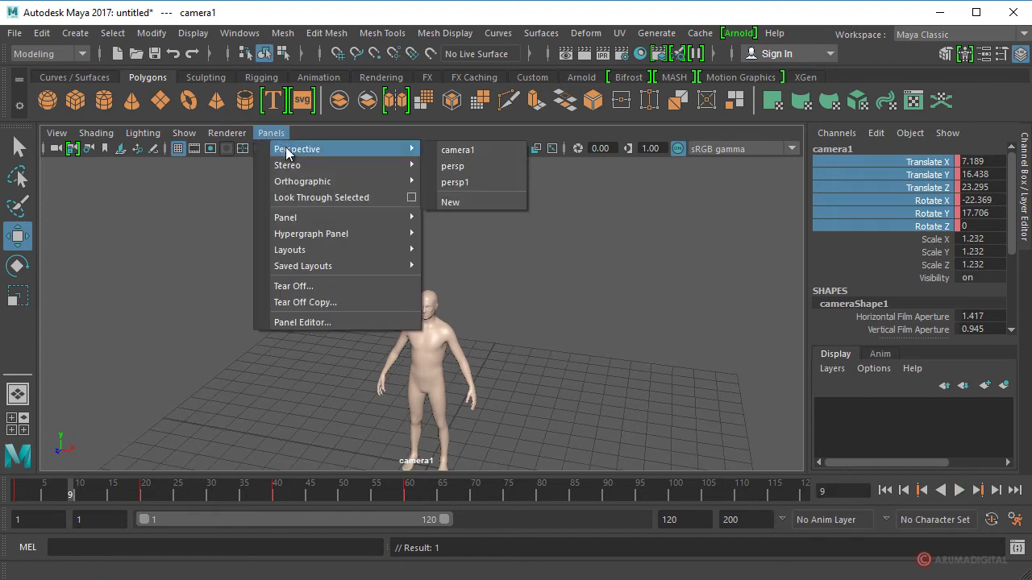
pyautogui.click(466, 166)
# Create a Camera and Aim (camera2) near the figure's feet and select its body
pyautogui.moveTo(276, 391)
pyautogui.keyDown('alt'); pyautogui.mouseDown()
pyautogui.moveTo(242, 361)
pyautogui.moveTo(423, 352)
pyautogui.mouseUp(); pyautogui.keyUp('alt')
pyautogui.keyDown('alt'); pyautogui.moveTo(423, 352); pyautogui.dragTo(518, 346, button='right'); pyautogui.keyUp('alt')
pyautogui.moveTo(518, 346)
pyautogui.keyDown('alt'); pyautogui.mouseDown()
pyautogui.moveTo(454, 338)
pyautogui.moveTo(438, 352)
pyautogui.mouseUp(); pyautogui.keyUp('alt')
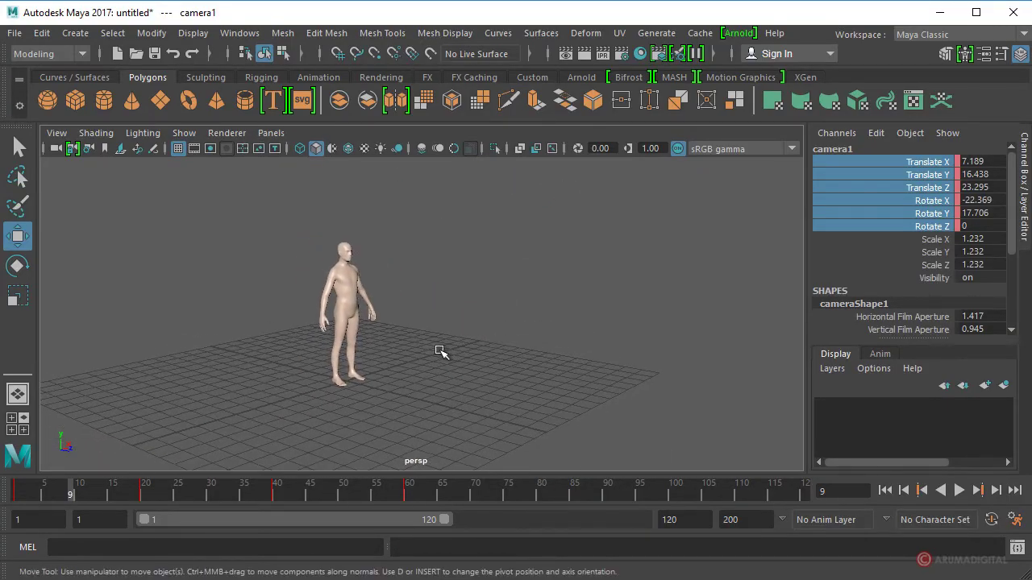
pyautogui.keyDown('alt'); pyautogui.moveTo(438, 352); pyautogui.dragTo(514, 352, button='right'); pyautogui.keyUp('alt')
pyautogui.click(81, 34)
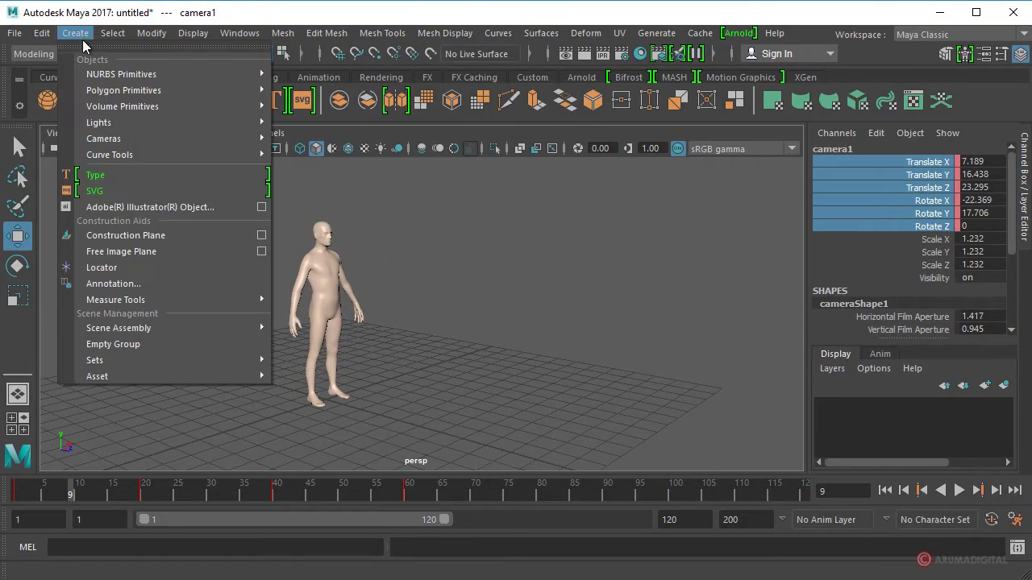
pyautogui.moveTo(104, 139)
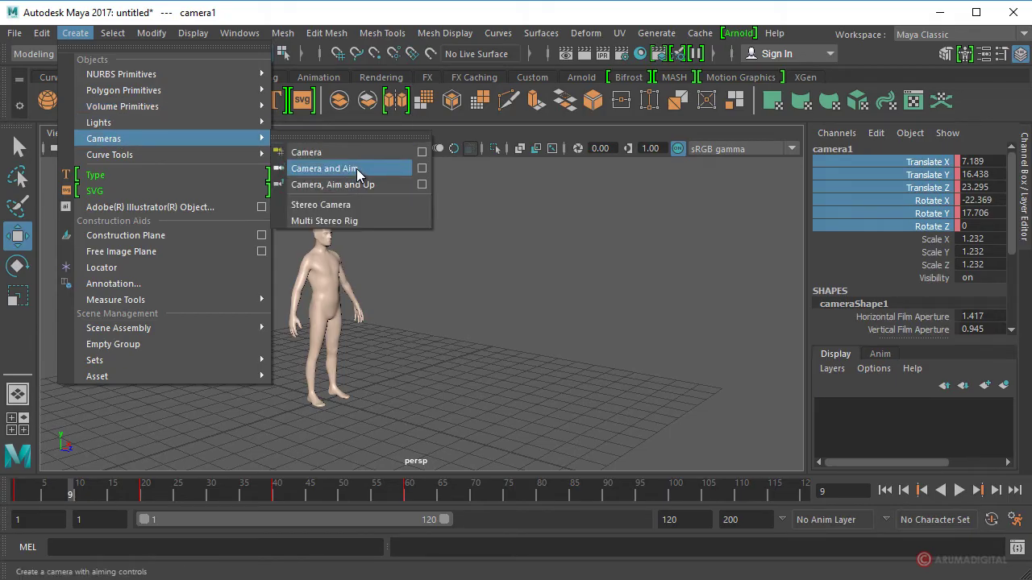
pyautogui.click(357, 170)
pyautogui.moveTo(316, 401)
pyautogui.keyDown('alt'); pyautogui.mouseDown()
pyautogui.moveTo(351, 397)
pyautogui.moveTo(487, 427)
pyautogui.mouseUp(); pyautogui.keyUp('alt')
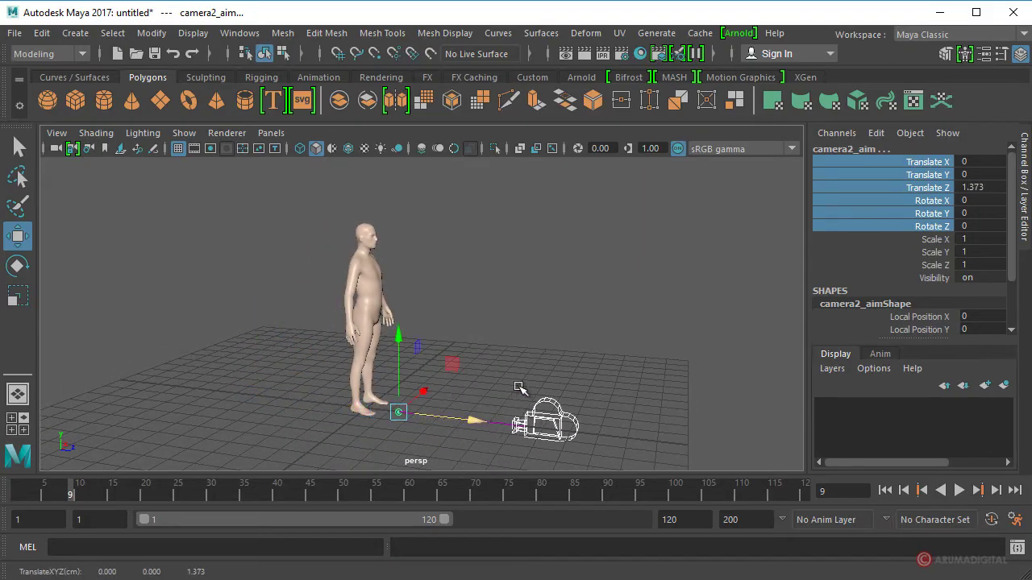
pyautogui.click(555, 402)
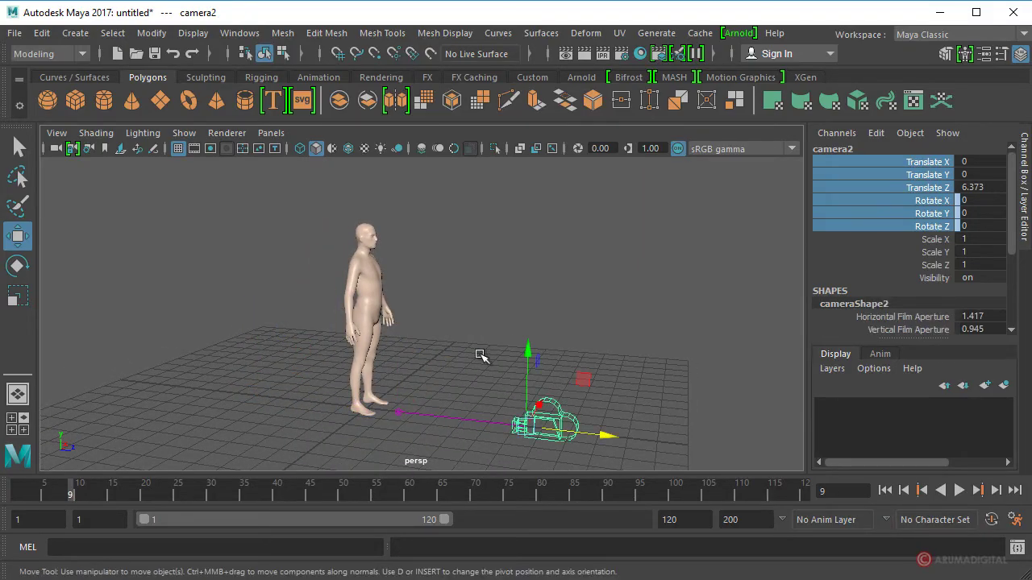
# Raise camera2's aim point up to the character's head
pyautogui.click(399, 415)
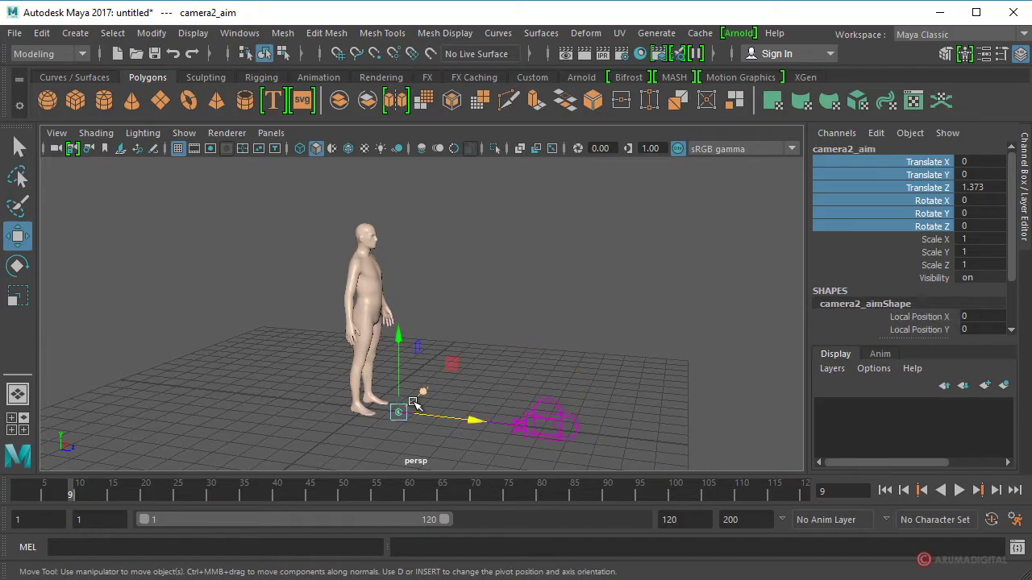
pyautogui.moveTo(398, 337); pyautogui.dragTo(395, 161)
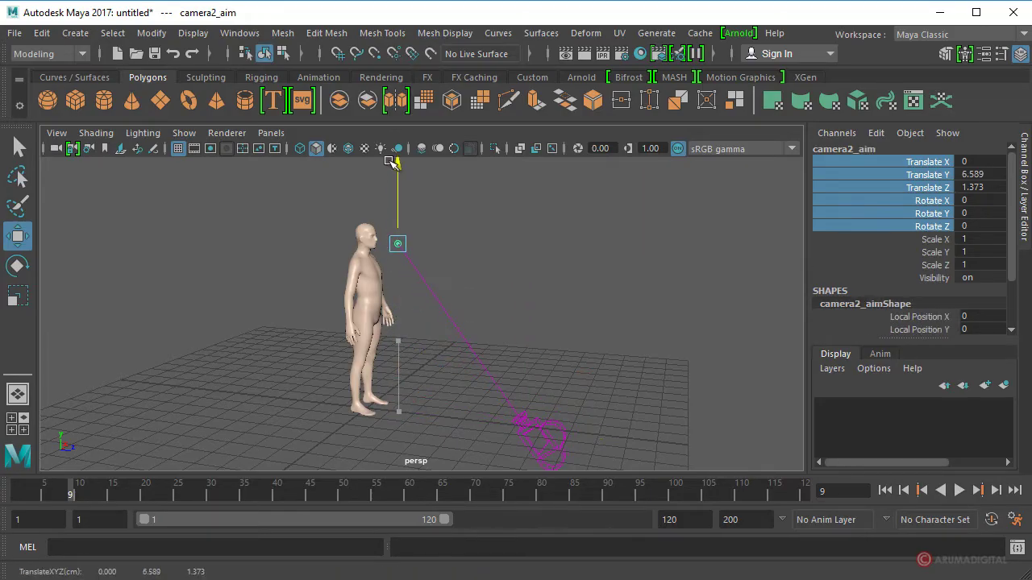
pyautogui.moveTo(369, 270)
pyautogui.keyDown('alt'); pyautogui.mouseDown()
pyautogui.moveTo(274, 274)
pyautogui.moveTo(308, 249)
pyautogui.moveTo(438, 325)
pyautogui.moveTo(437, 295)
pyautogui.moveTo(413, 325)
pyautogui.mouseUp(); pyautogui.keyUp('alt')
pyautogui.keyDown('alt'); pyautogui.moveTo(412, 326); pyautogui.dragTo(322, 282, button='middle'); pyautogui.keyUp('alt')
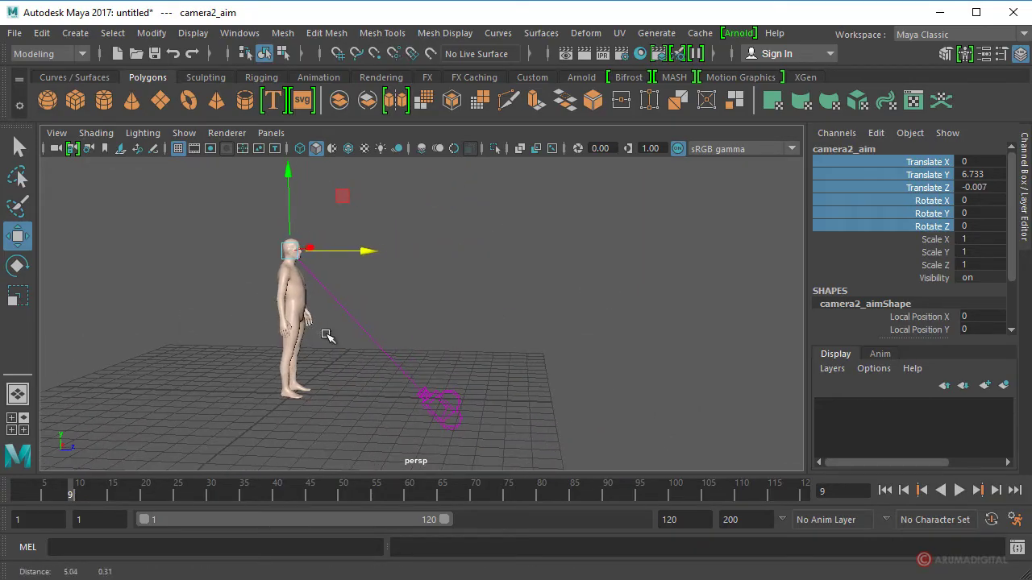
# Move camera2 high to the figure's right at 3.651, 8.194, 16.068, at frame 1
pyautogui.click(453, 401)
pyautogui.moveTo(428, 401)
pyautogui.mouseDown()
pyautogui.moveTo(495, 185)
pyautogui.moveTo(571, 357)
pyautogui.moveTo(524, 185)
pyautogui.moveTo(450, 307)
pyautogui.moveTo(554, 205)
pyautogui.mouseUp()
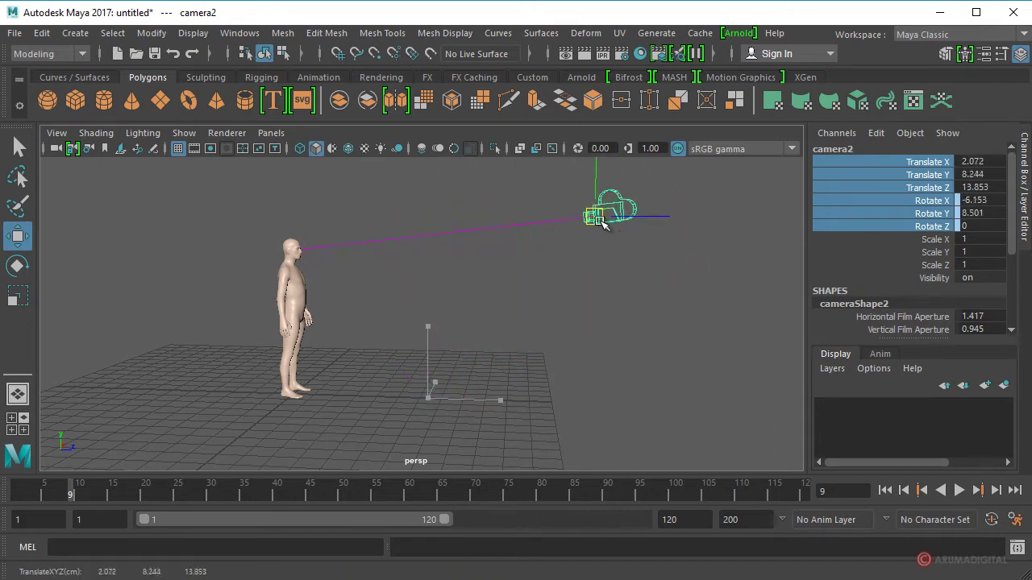
pyautogui.keyDown('alt'); pyautogui.moveTo(543, 282); pyautogui.dragTo(263, 341); pyautogui.keyUp('alt')
pyautogui.moveTo(292, 296)
pyautogui.keyDown('alt'); pyautogui.mouseDown()
pyautogui.moveTo(371, 318)
pyautogui.moveTo(281, 341)
pyautogui.moveTo(425, 360)
pyautogui.mouseUp(); pyautogui.keyUp('alt')
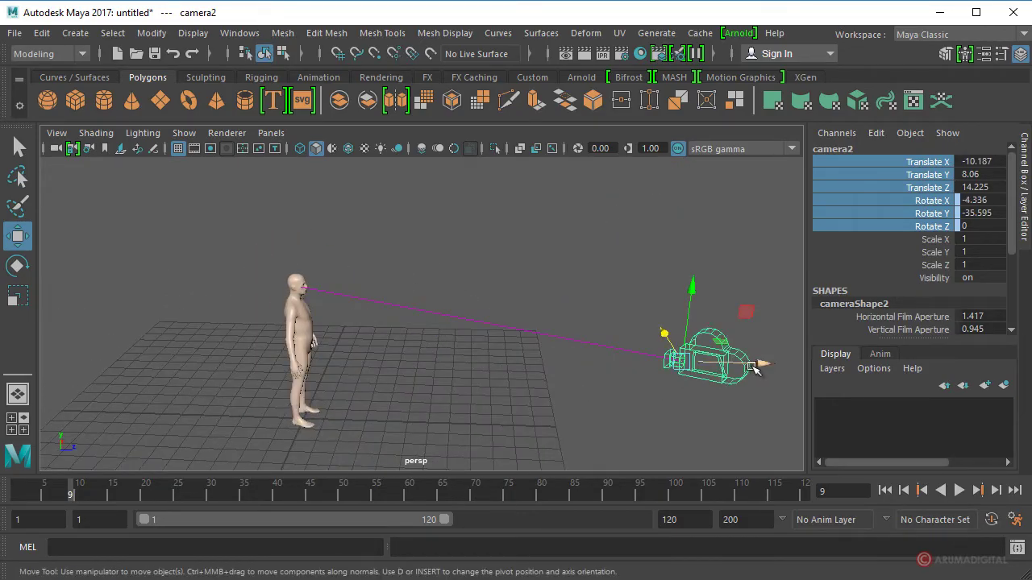
pyautogui.moveTo(757, 365)
pyautogui.mouseDown()
pyautogui.moveTo(559, 411)
pyautogui.moveTo(260, 437)
pyautogui.moveTo(311, 437)
pyautogui.mouseUp()
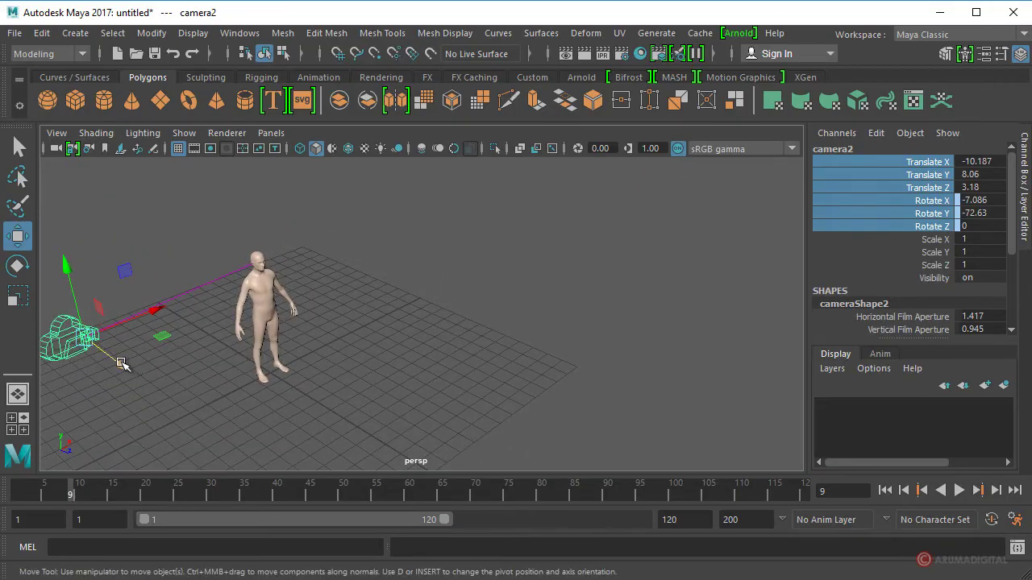
pyautogui.moveTo(122, 367)
pyautogui.mouseDown()
pyautogui.moveTo(219, 433)
pyautogui.moveTo(228, 413)
pyautogui.moveTo(490, 290)
pyautogui.moveTo(656, 357)
pyautogui.moveTo(596, 329)
pyautogui.mouseUp()
pyautogui.keyDown('alt'); pyautogui.moveTo(596, 329); pyautogui.dragTo(596, 351, button='middle'); pyautogui.keyUp('alt')
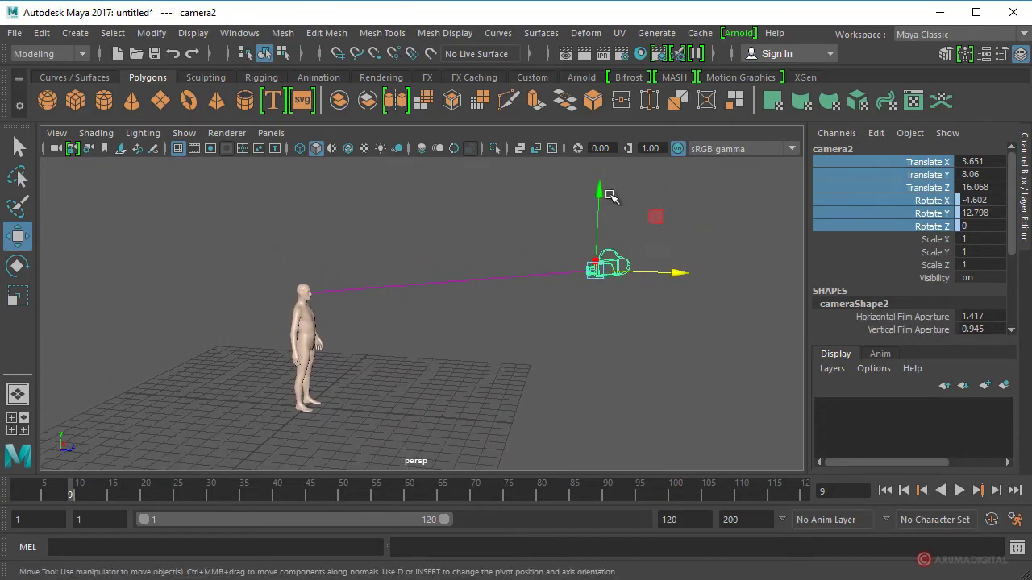
pyautogui.moveTo(610, 196)
pyautogui.mouseDown()
pyautogui.moveTo(610, 149)
pyautogui.moveTo(610, 265)
pyautogui.moveTo(610, 196)
pyautogui.mouseUp()
pyautogui.moveTo(580, 322)
pyautogui.keyDown('alt'); pyautogui.mouseDown()
pyautogui.moveTo(444, 343)
pyautogui.moveTo(428, 325)
pyautogui.moveTo(454, 344)
pyautogui.moveTo(500, 334)
pyautogui.mouseUp(); pyautogui.keyUp('alt')
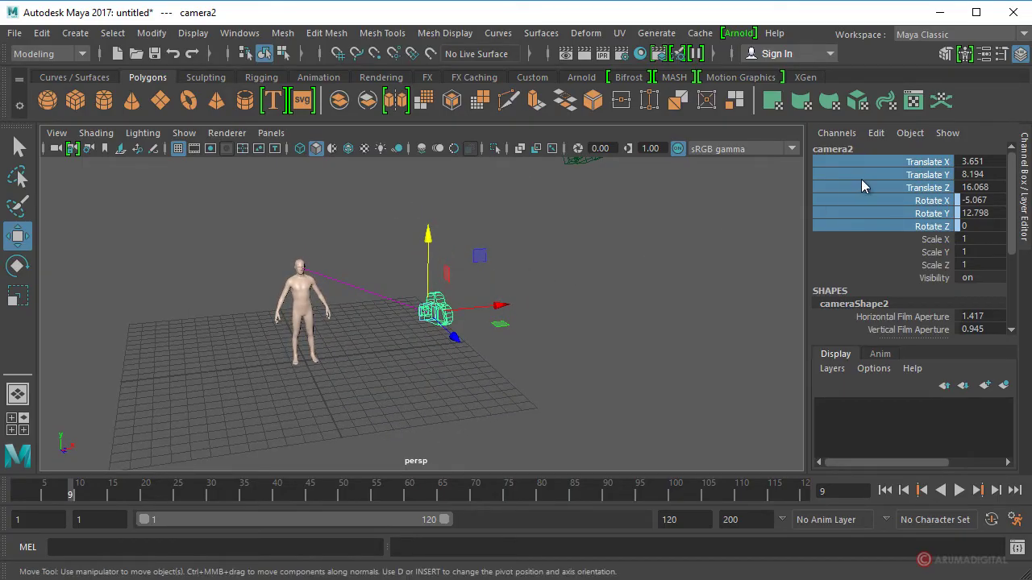
pyautogui.moveTo(891, 163); pyautogui.dragTo(893, 187)
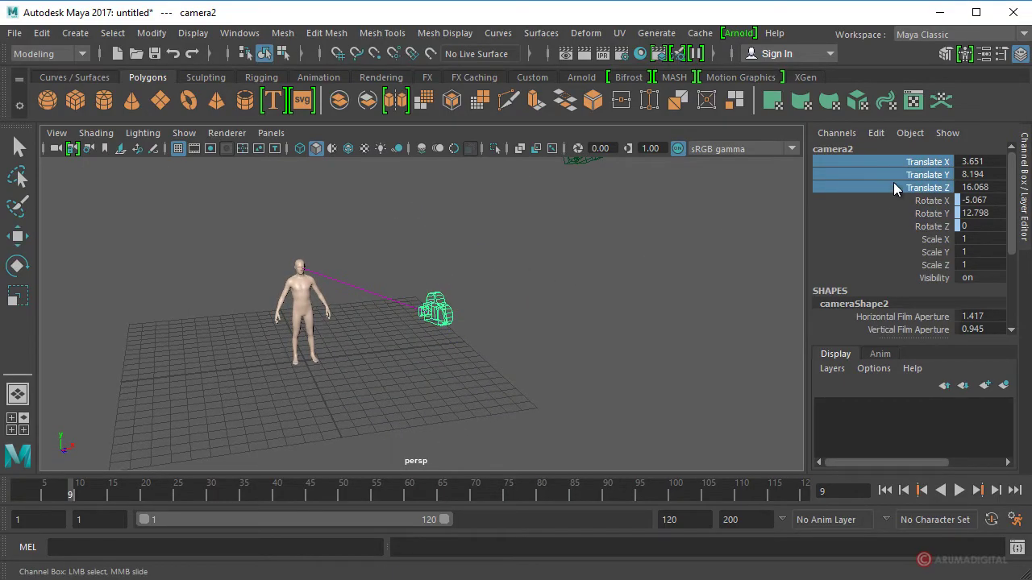
pyautogui.moveTo(74, 490); pyautogui.dragTo(17, 490)
# Key camera2's position at frame 1, then move it low to the figure's left at frame 20
pyautogui.rightClick(862, 165)
pyautogui.click(879, 200)
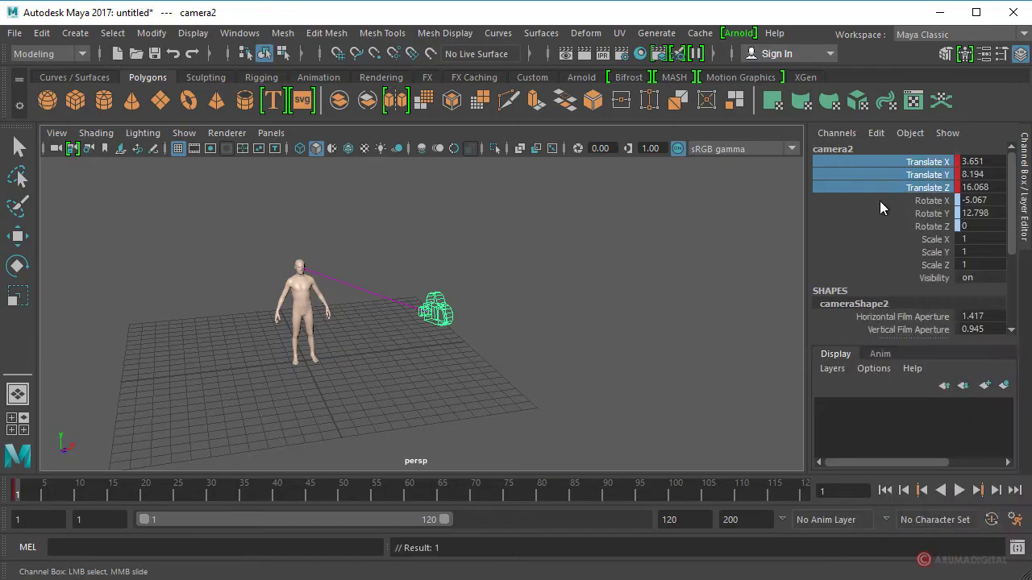
pyautogui.hotkey('alt', 'v')
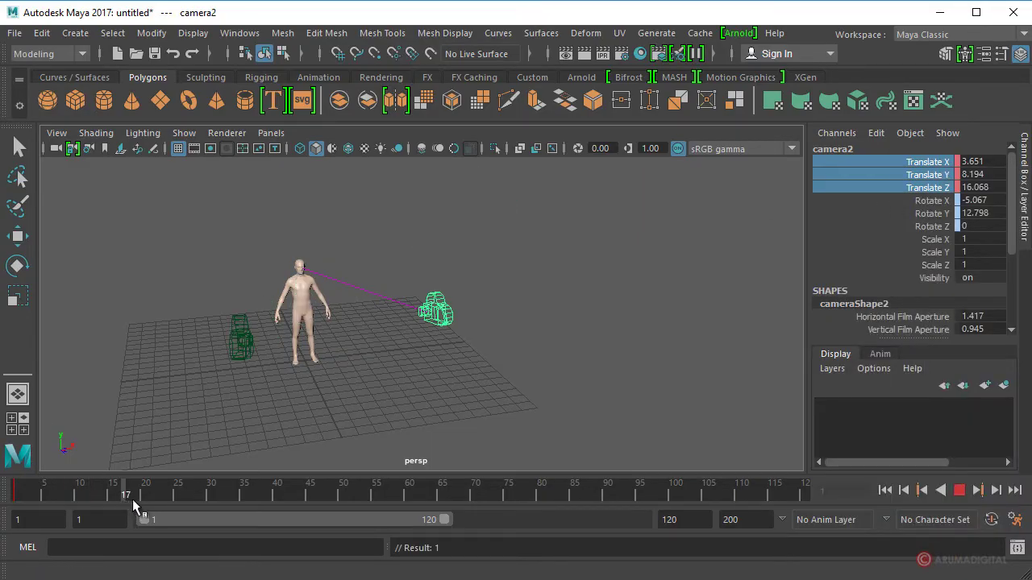
pyautogui.moveTo(175, 506); pyautogui.dragTo(145, 524)
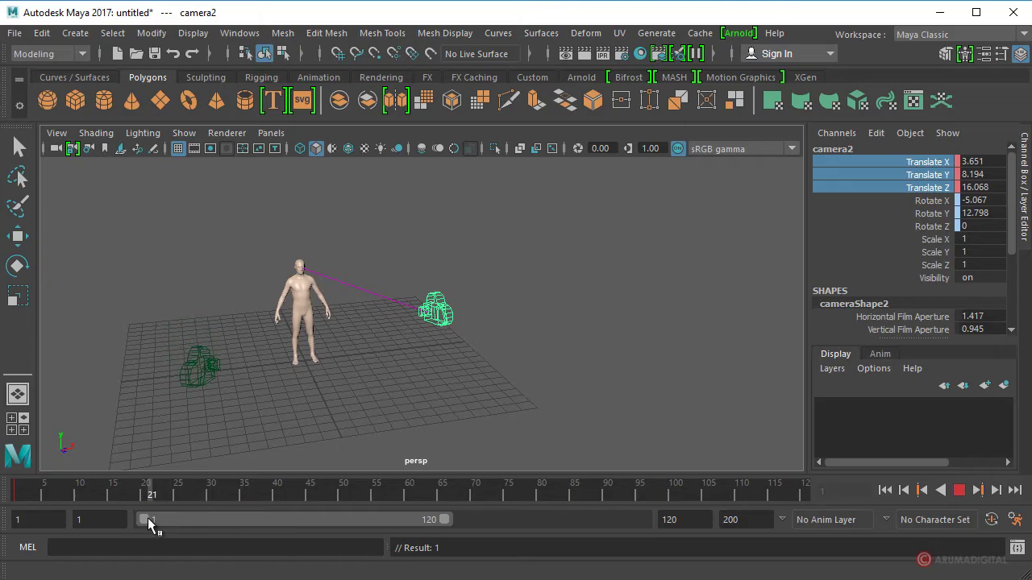
pyautogui.press('w')
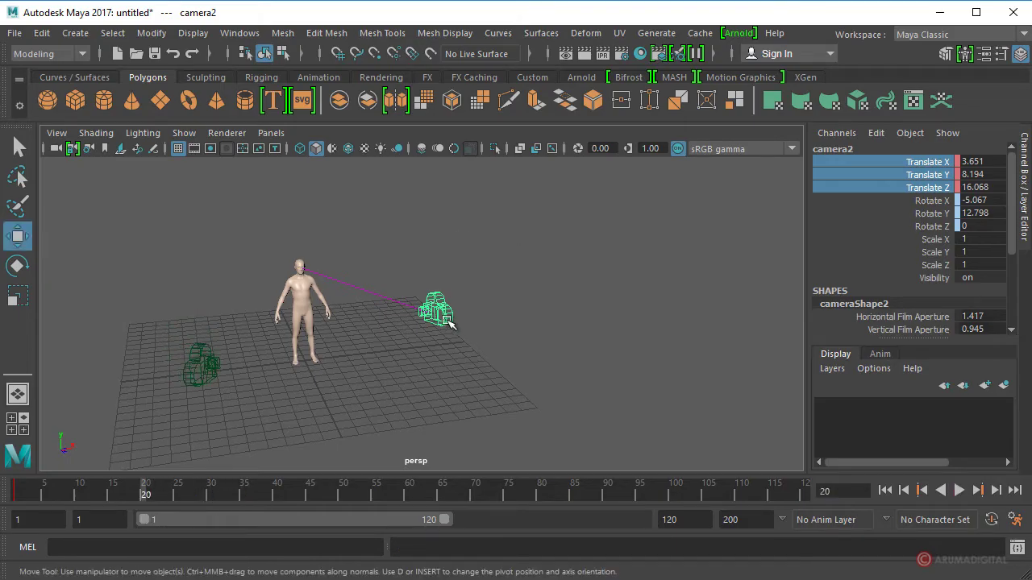
pyautogui.moveTo(492, 305)
pyautogui.mouseDown()
pyautogui.moveTo(376, 345)
pyautogui.moveTo(318, 353)
pyautogui.moveTo(449, 369)
pyautogui.moveTo(428, 362)
pyautogui.mouseUp()
pyautogui.moveTo(525, 379)
pyautogui.mouseDown()
pyautogui.moveTo(433, 373)
pyautogui.moveTo(401, 328)
pyautogui.moveTo(318, 279)
pyautogui.moveTo(299, 347)
pyautogui.moveTo(300, 407)
pyautogui.moveTo(444, 325)
pyautogui.moveTo(397, 329)
pyautogui.moveTo(371, 355)
pyautogui.mouseUp()
pyautogui.moveTo(444, 433)
pyautogui.mouseDown()
pyautogui.moveTo(378, 422)
pyautogui.moveTo(361, 329)
pyautogui.mouseUp()
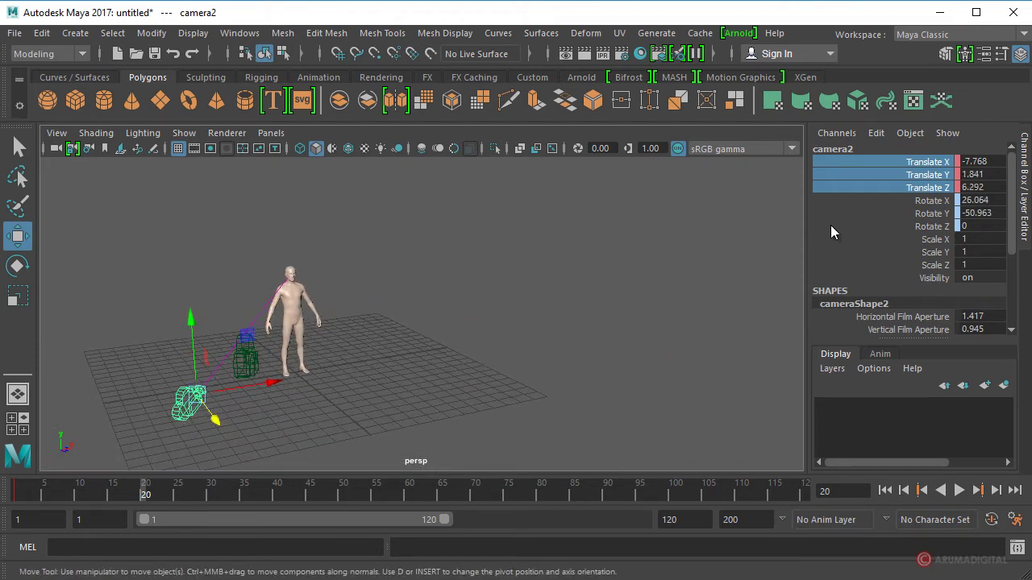
pyautogui.rightClick(882, 163)
# Key camera2's frame-20 position, then look through camera2 and preview its move back to frame 1
pyautogui.click(890, 196)
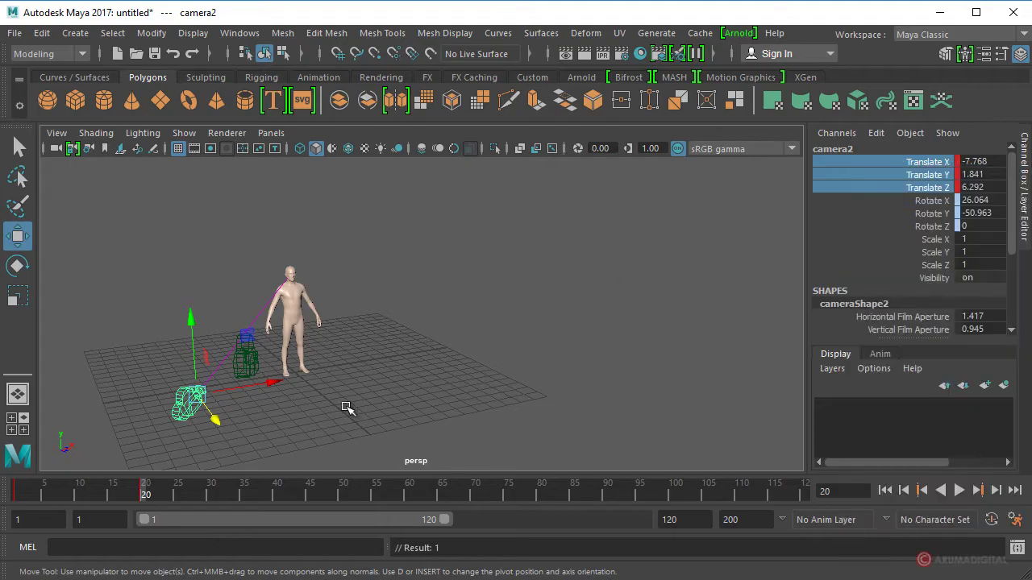
pyautogui.click(271, 133)
pyautogui.moveTo(296, 150)
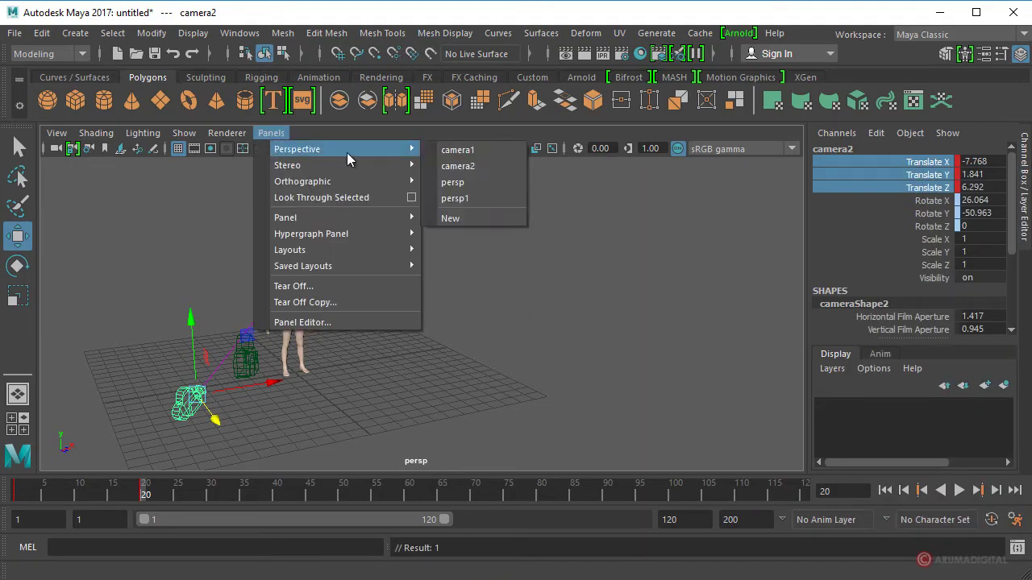
pyautogui.click(472, 166)
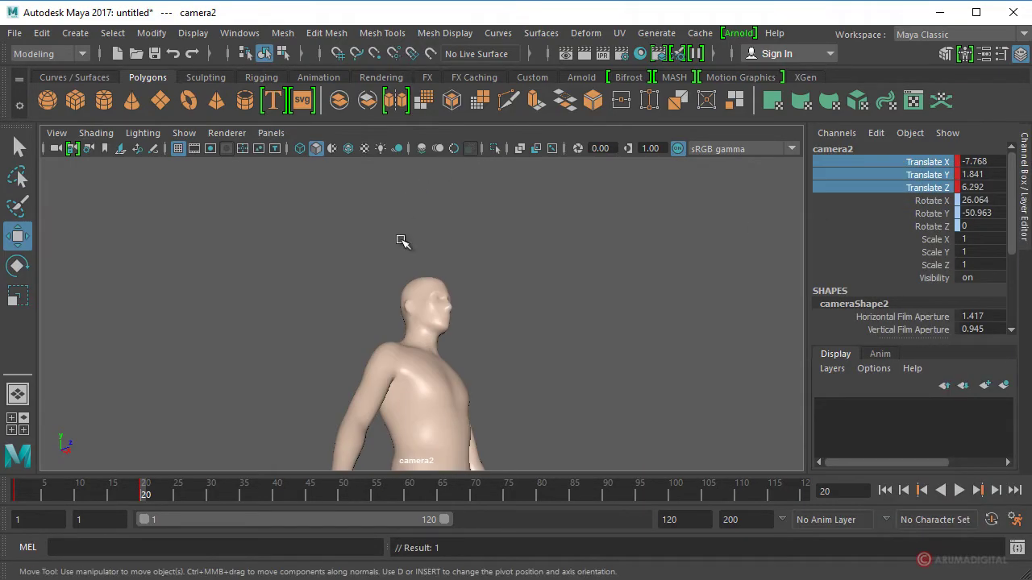
pyautogui.hotkey('alt', 'v')
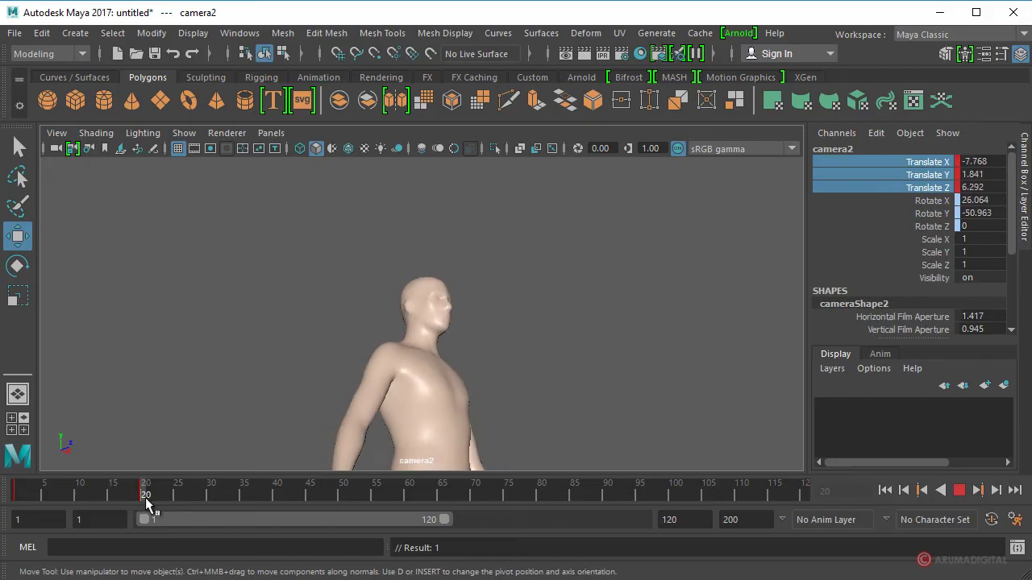
pyautogui.moveTo(165, 497); pyautogui.dragTo(17, 503)
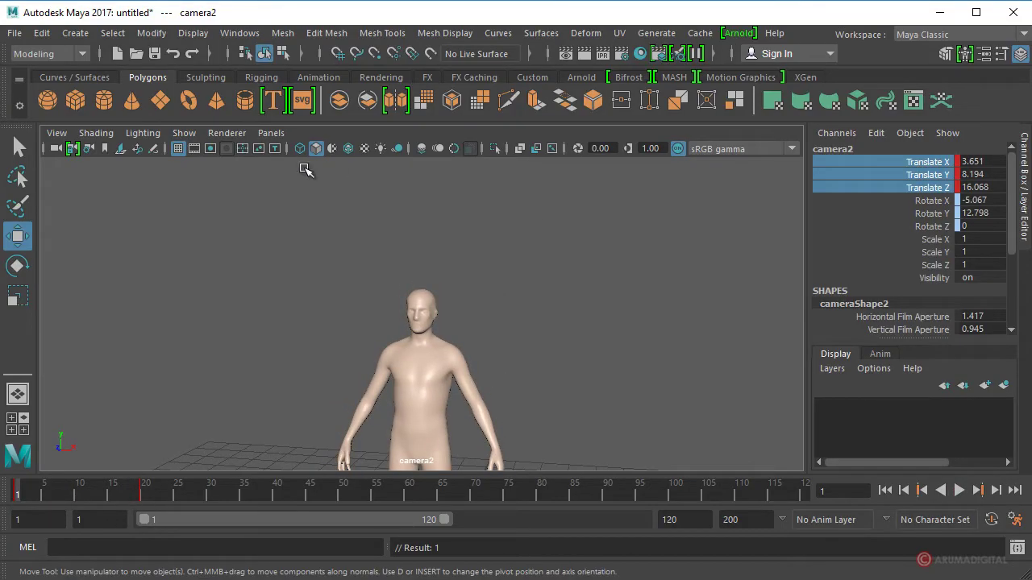
pyautogui.click(271, 133)
pyautogui.moveTo(296, 149)
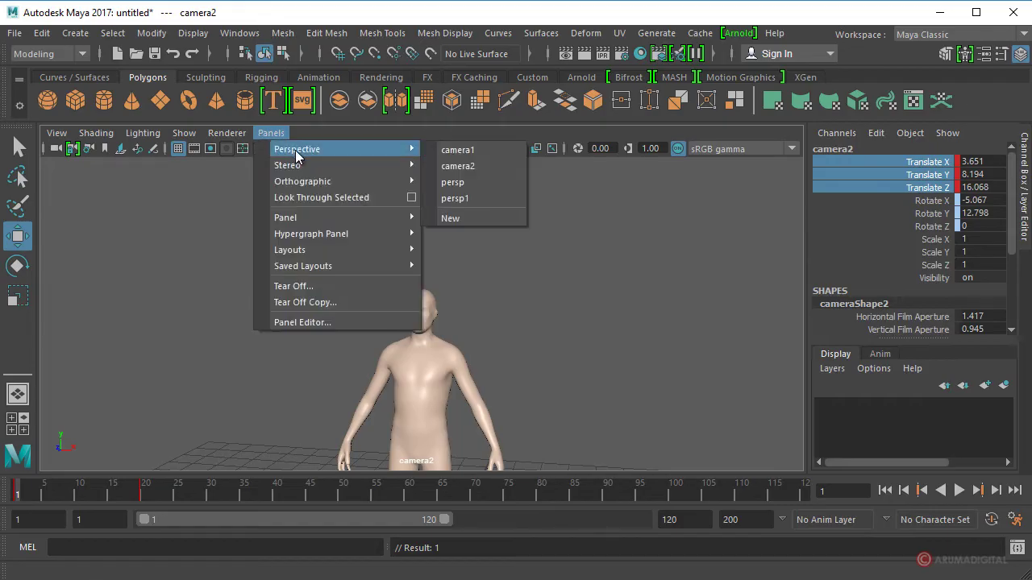
# In the persp view, select camera2_aim at the head and key its translate at frame 1
pyautogui.click(460, 182)
pyautogui.keyDown('alt'); pyautogui.moveTo(420, 266); pyautogui.dragTo(452, 293, button='right'); pyautogui.keyUp('alt')
pyautogui.moveTo(452, 292)
pyautogui.keyDown('alt'); pyautogui.mouseDown()
pyautogui.moveTo(292, 299)
pyautogui.moveTo(407, 298)
pyautogui.mouseUp(); pyautogui.keyUp('alt')
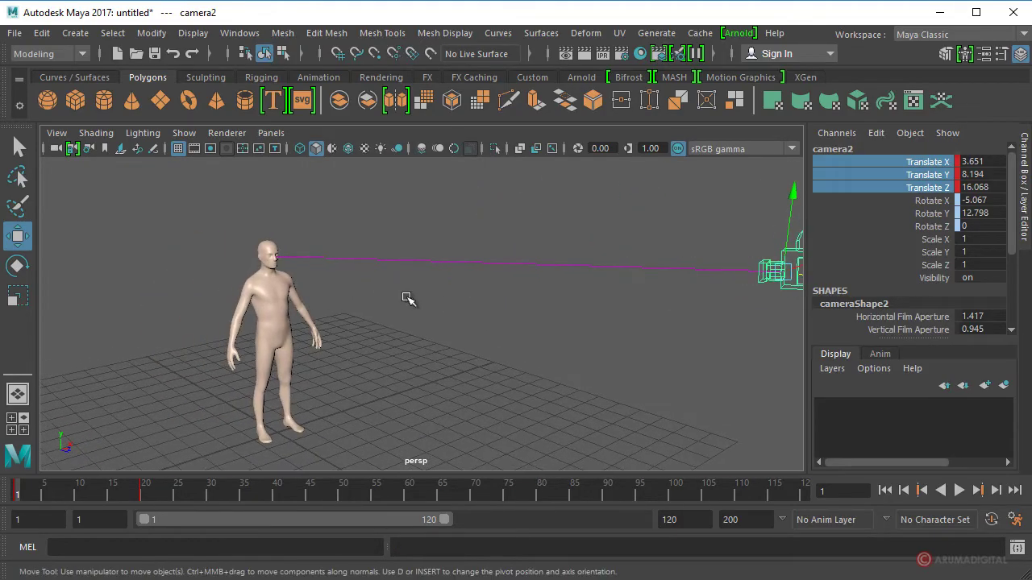
pyautogui.keyDown('alt'); pyautogui.moveTo(407, 298); pyautogui.dragTo(330, 285, button='right'); pyautogui.keyUp('alt')
pyautogui.moveTo(330, 285)
pyautogui.keyDown('alt'); pyautogui.mouseDown()
pyautogui.moveTo(206, 248)
pyautogui.moveTo(363, 281)
pyautogui.moveTo(384, 325)
pyautogui.moveTo(347, 316)
pyautogui.moveTo(495, 337)
pyautogui.mouseUp(); pyautogui.keyUp('alt')
pyautogui.click(245, 236)
pyautogui.click(236, 238)
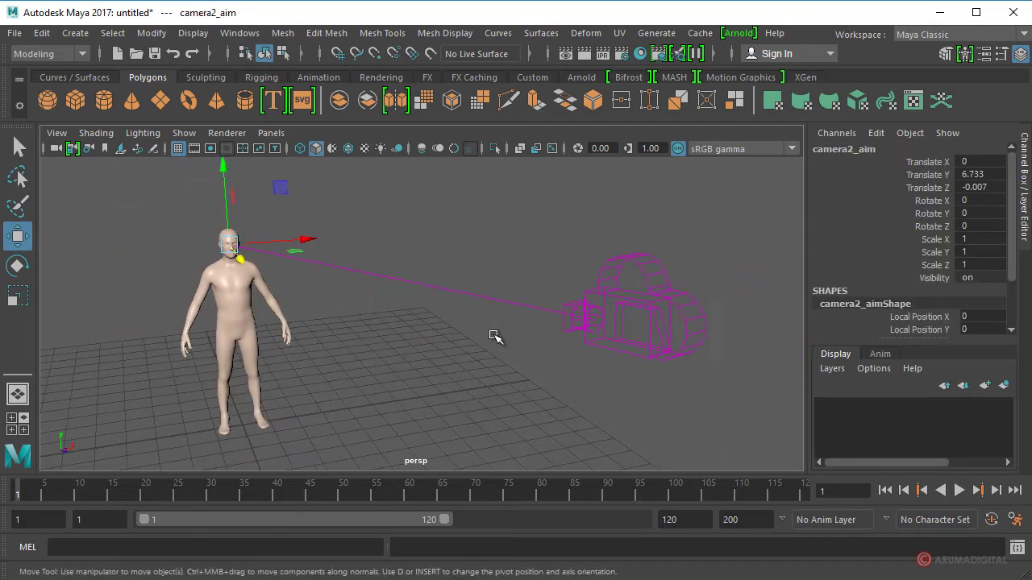
pyautogui.moveTo(908, 164); pyautogui.dragTo(917, 189)
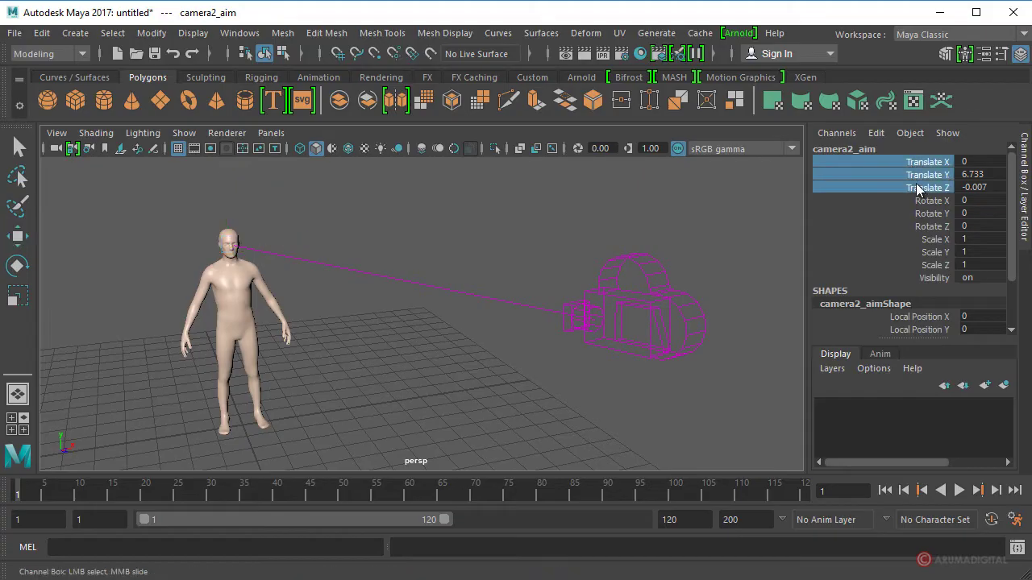
pyautogui.rightClick(865, 168)
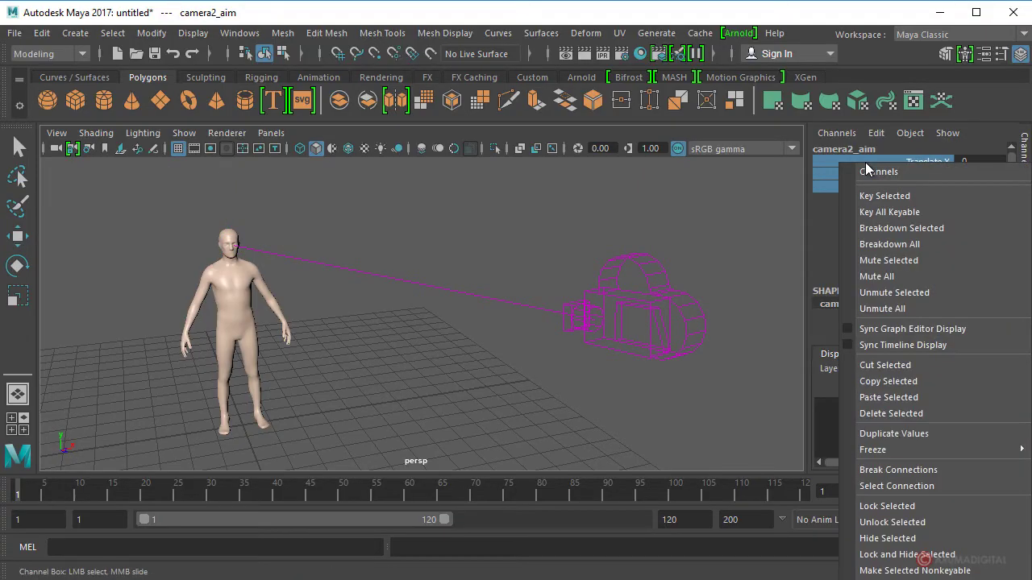
pyautogui.click(878, 197)
# At frame 20, lower the aim point to the feet (Y 0.029) and key it
pyautogui.hotkey('alt', 'v')
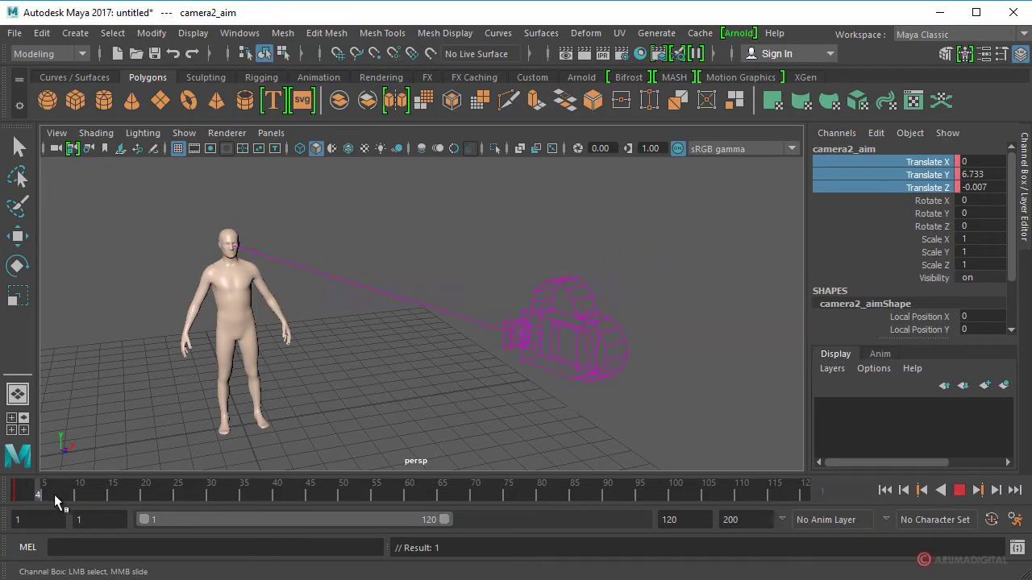
pyautogui.click(142, 496)
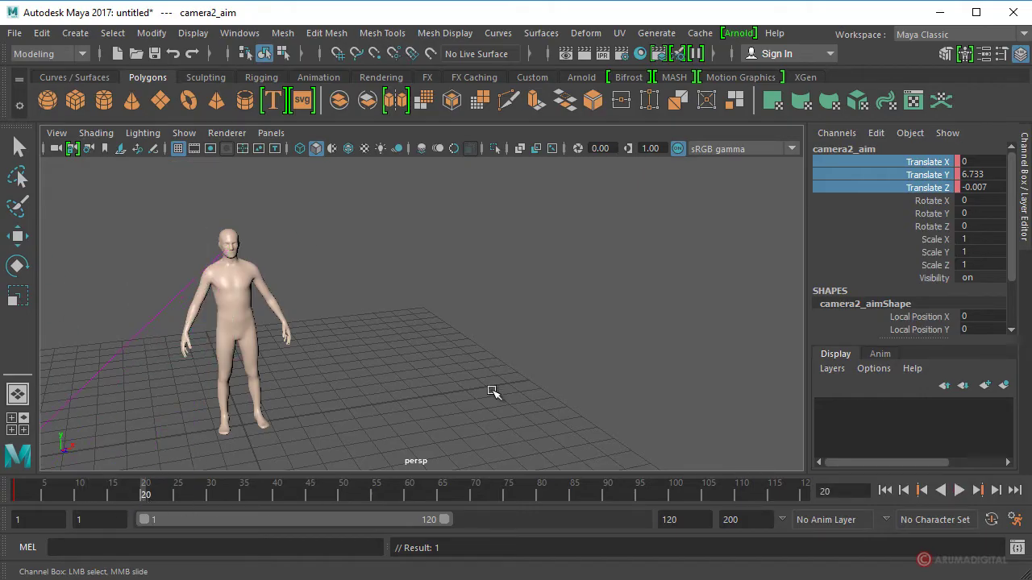
pyautogui.keyDown('alt'); pyautogui.moveTo(494, 393); pyautogui.dragTo(407, 370); pyautogui.keyUp('alt')
pyautogui.press('w')
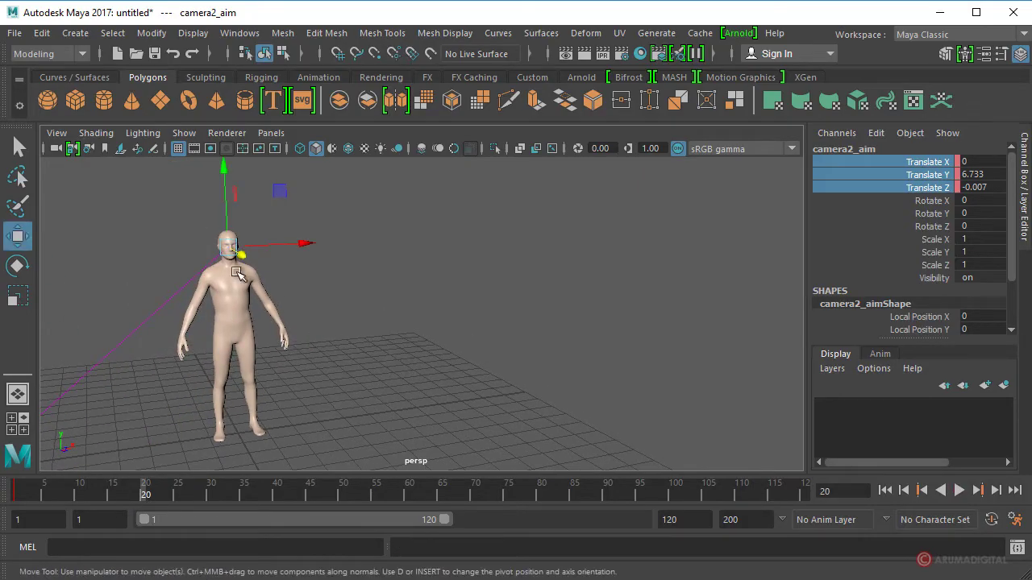
pyautogui.moveTo(226, 189); pyautogui.dragTo(253, 362)
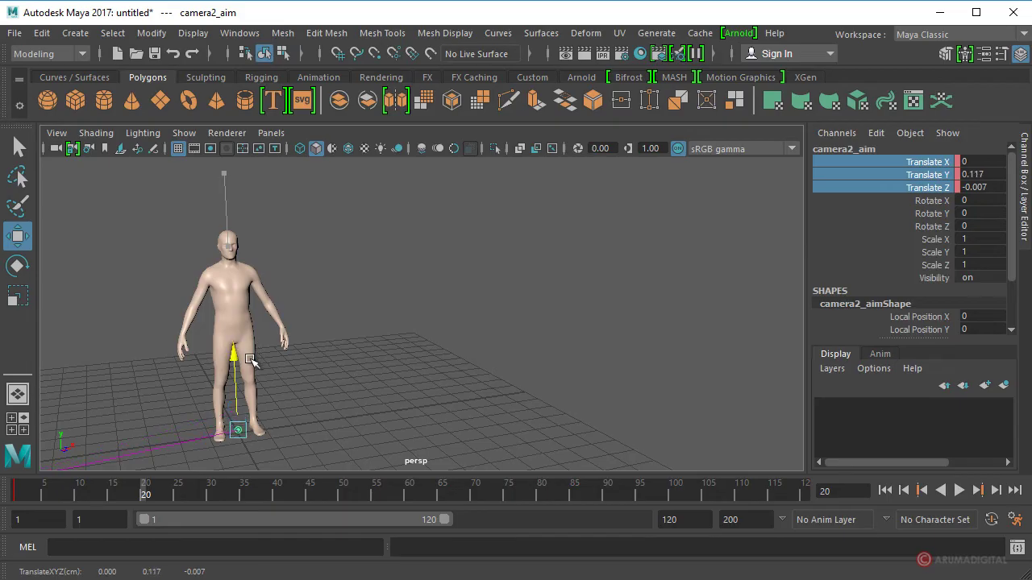
pyautogui.rightClick(873, 167)
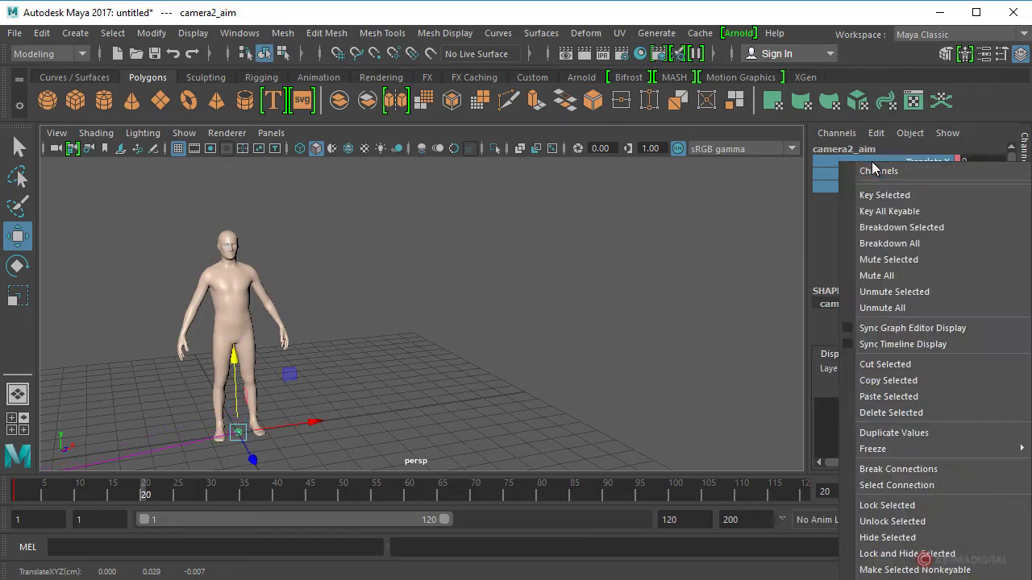
pyautogui.click(884, 195)
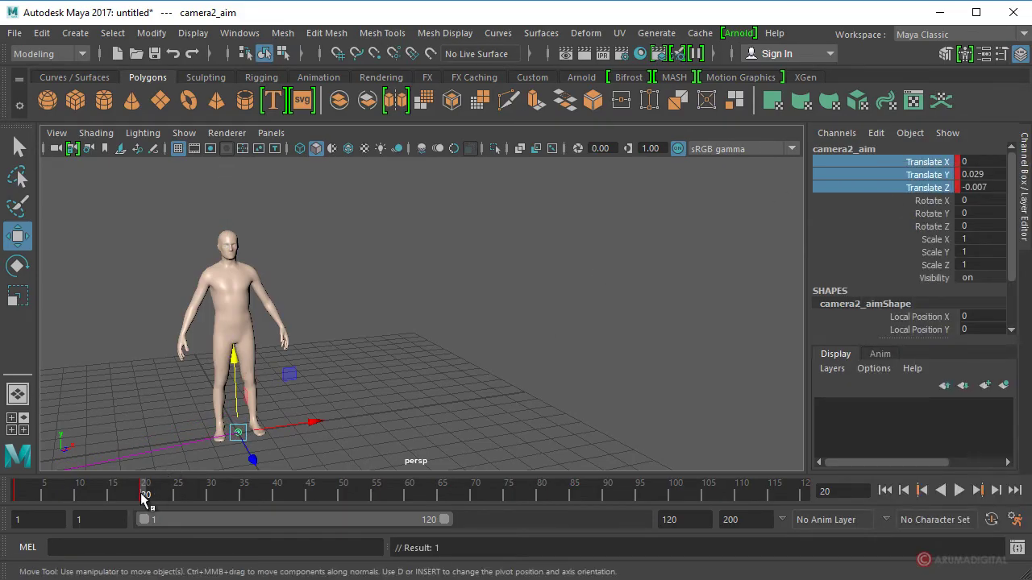
pyautogui.click(271, 133)
pyautogui.moveTo(297, 149)
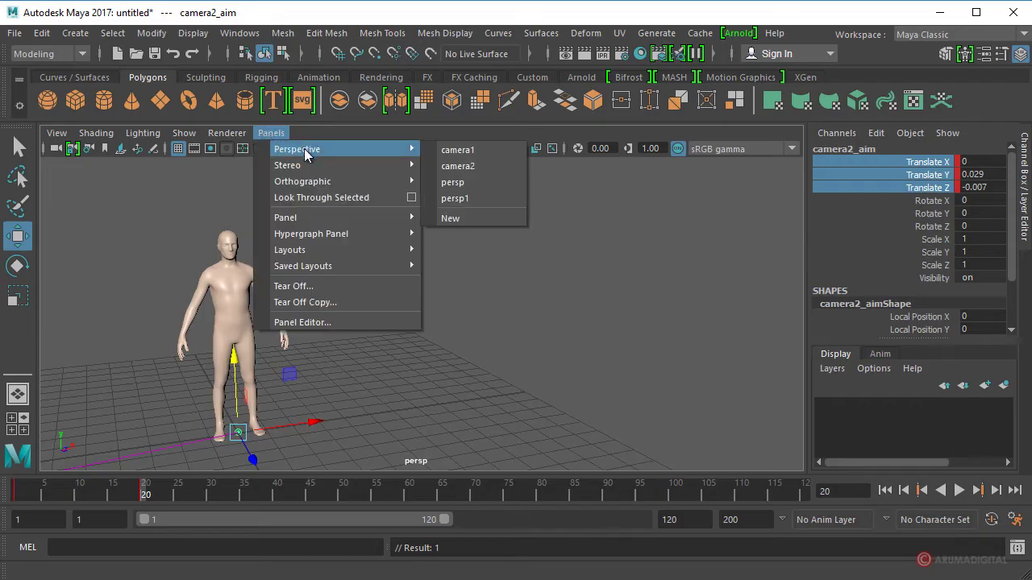
# Look through camera2, scrub the Time Slider to review the shot, and return to frame 1
pyautogui.click(470, 166)
pyautogui.moveTo(145, 493)
pyautogui.mouseDown()
pyautogui.moveTo(30, 503)
pyautogui.moveTo(136, 501)
pyautogui.moveTo(34, 501)
pyautogui.moveTo(120, 492)
pyautogui.mouseUp()
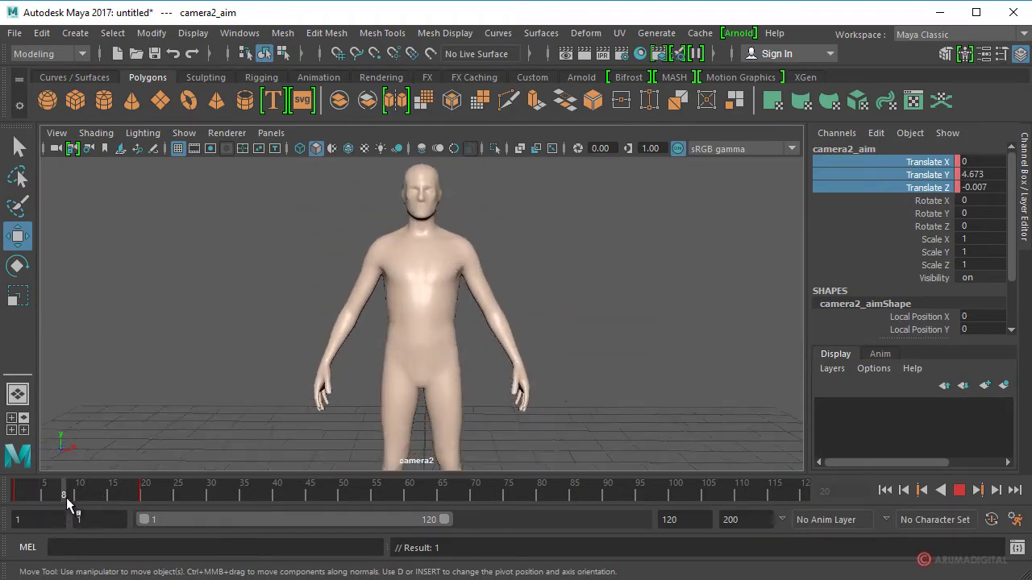
pyautogui.moveTo(139, 493); pyautogui.dragTo(81, 499)
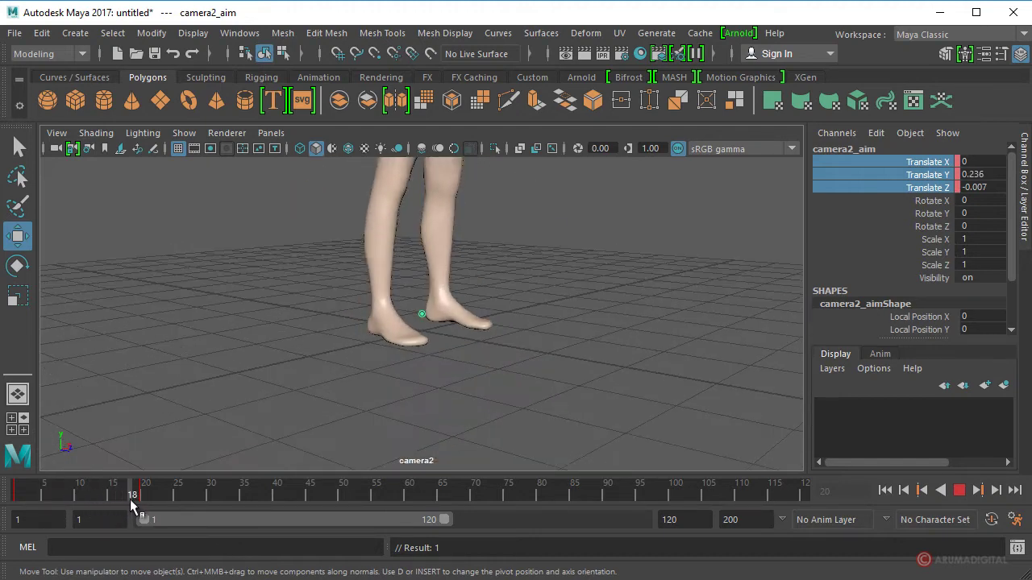
pyautogui.moveTo(82, 500); pyautogui.dragTo(16, 496)
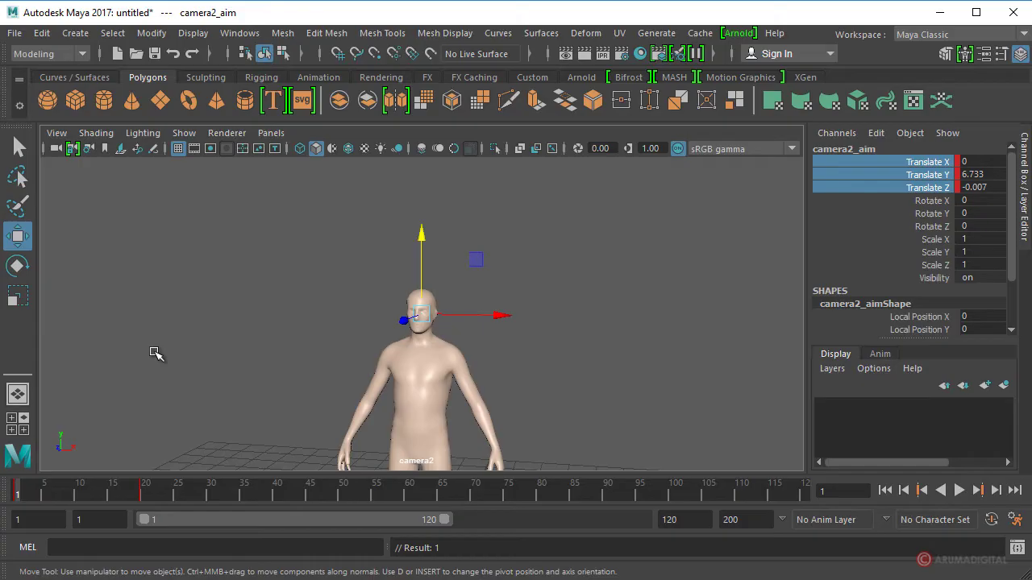
# Create camera3 via Create > Cameras > Camera, Aim and Up, then head back to persp view
pyautogui.click(76, 34)
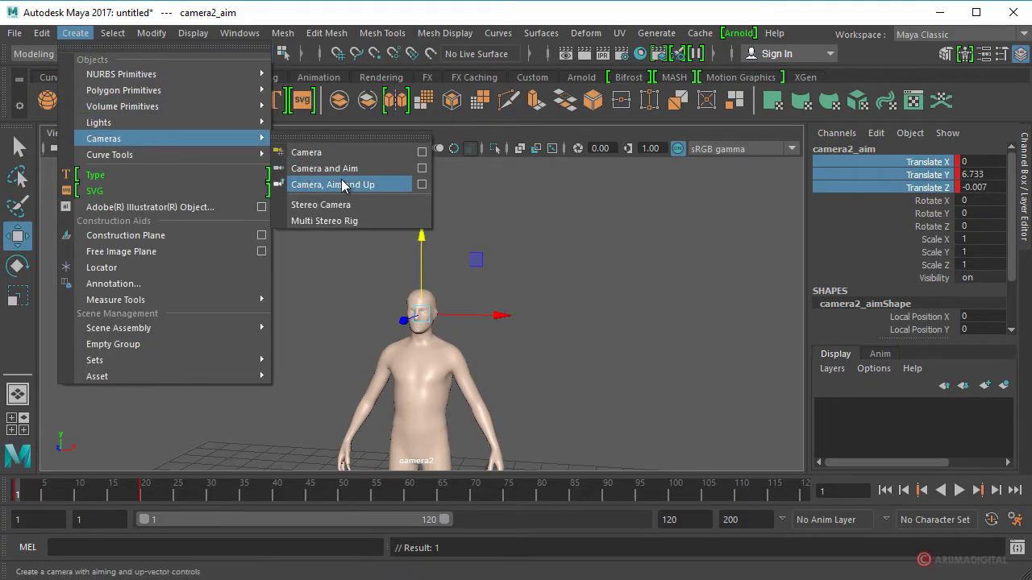
pyautogui.moveTo(103, 139)
pyautogui.click(343, 187)
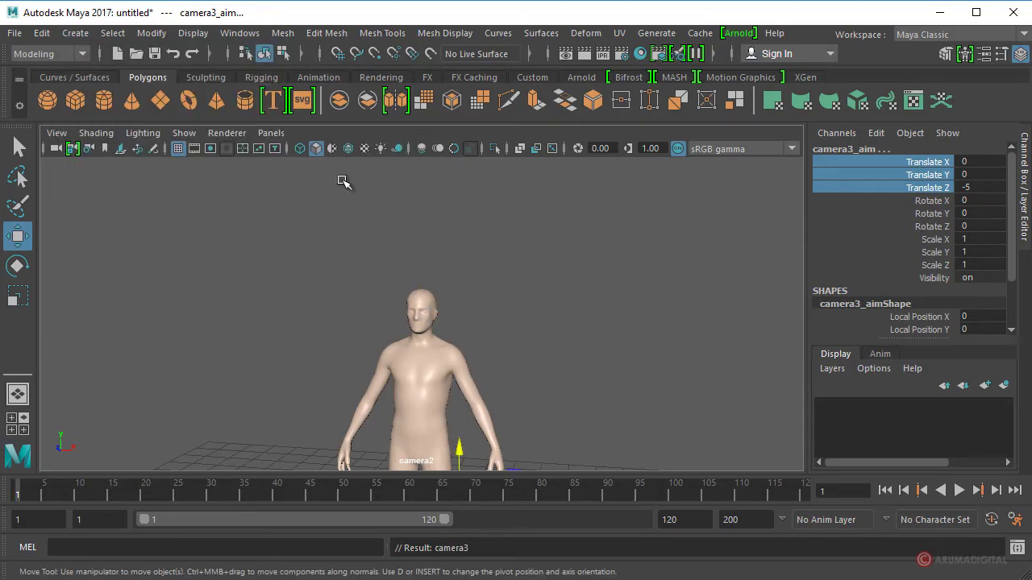
pyautogui.click(271, 133)
# In the persp view, move camera3's body along Z in front of the figure
pyautogui.click(453, 198)
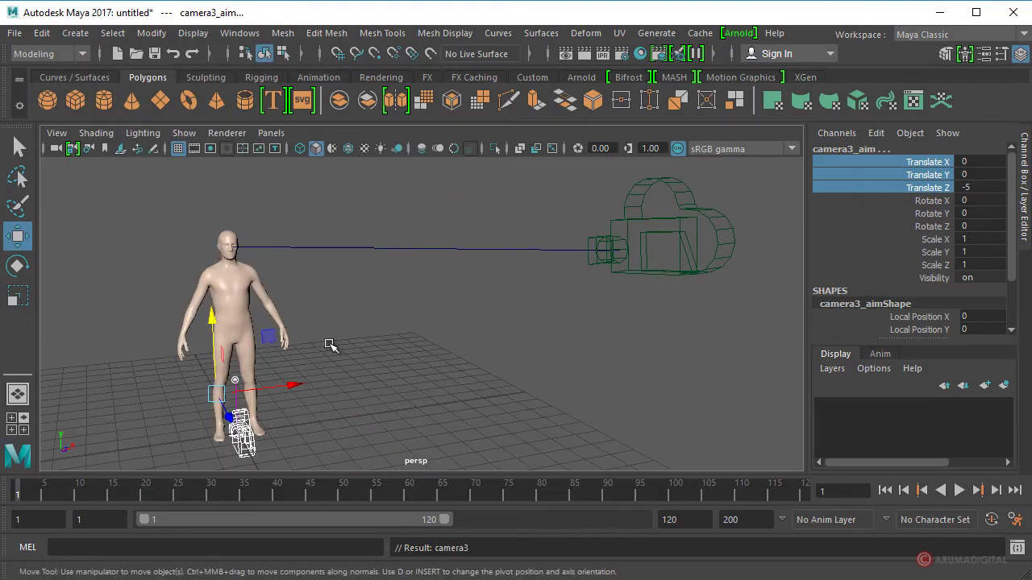
pyautogui.moveTo(401, 342)
pyautogui.keyDown('alt'); pyautogui.mouseDown()
pyautogui.moveTo(460, 352)
pyautogui.moveTo(470, 311)
pyautogui.moveTo(316, 359)
pyautogui.mouseUp(); pyautogui.keyUp('alt')
pyautogui.click(337, 401)
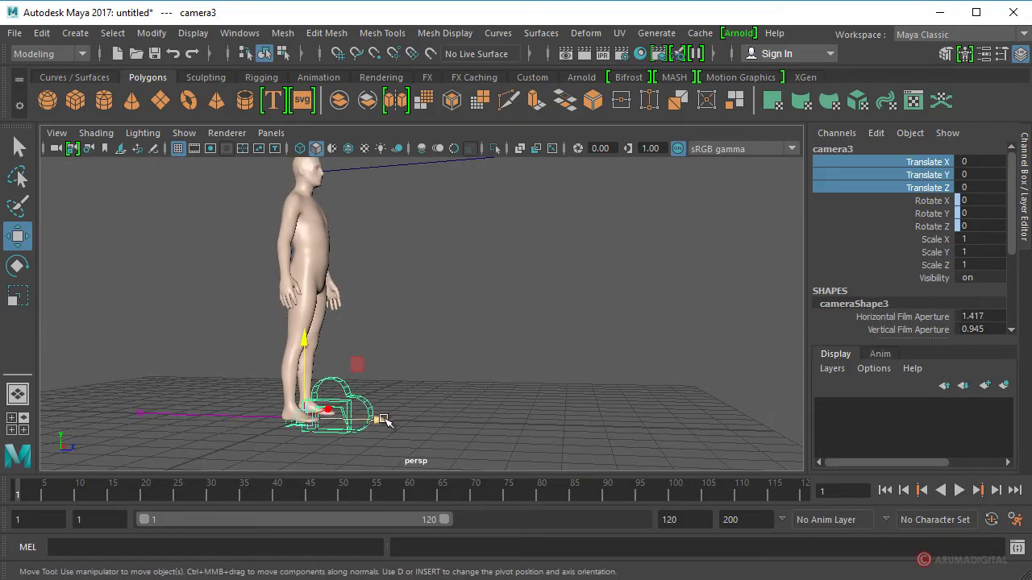
pyautogui.moveTo(384, 423); pyautogui.dragTo(593, 435)
# Move camera3's aim point under the figure and raise its up locator forward and higher
pyautogui.click(139, 413)
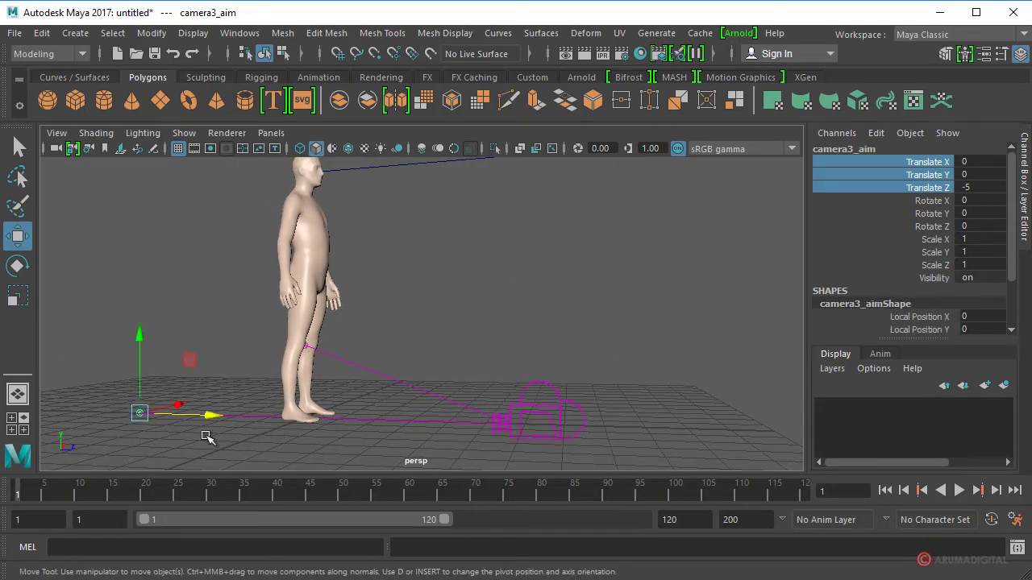
pyautogui.moveTo(212, 417); pyautogui.dragTo(428, 421)
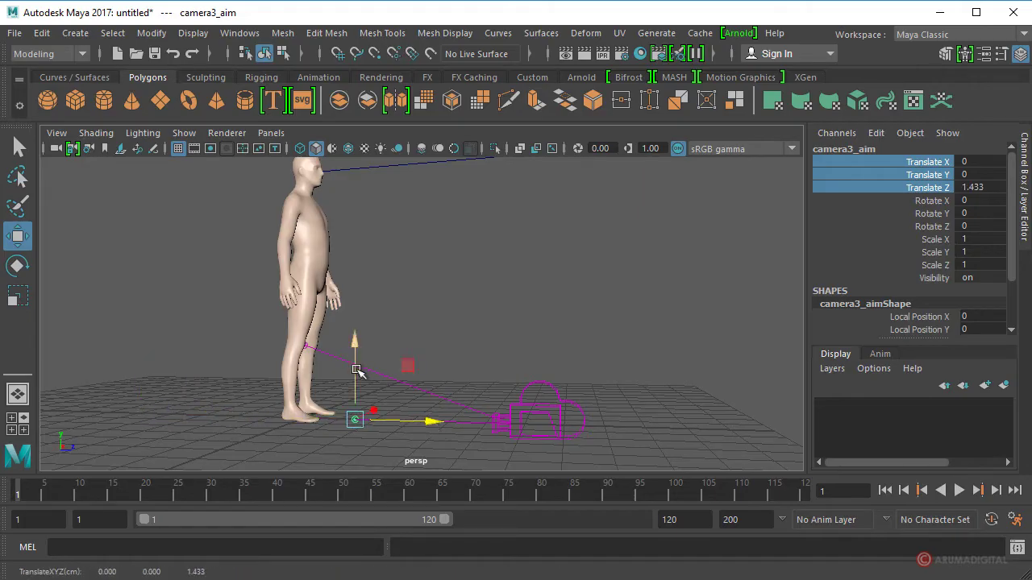
pyautogui.click(306, 348)
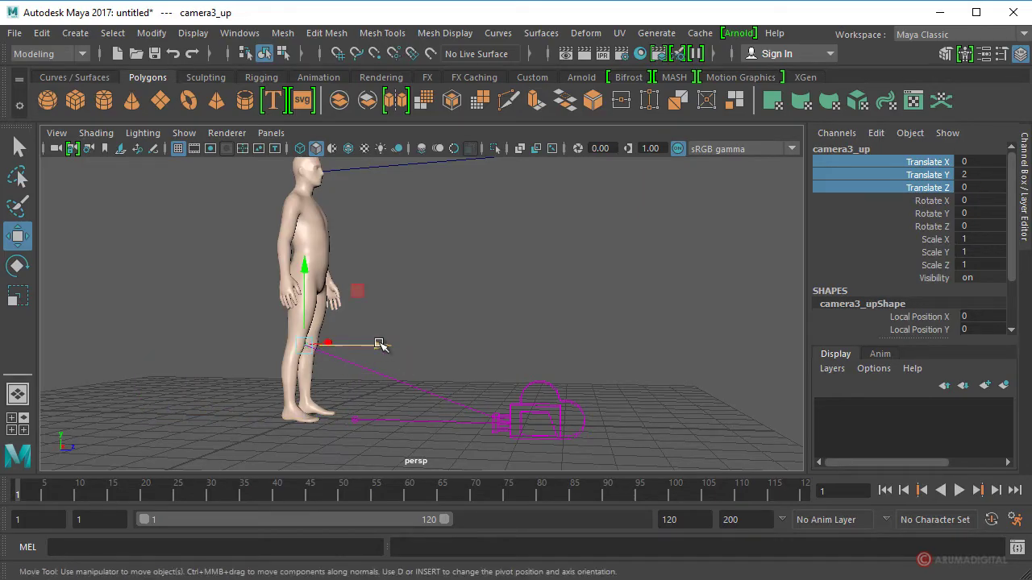
pyautogui.moveTo(380, 347); pyautogui.dragTo(594, 373)
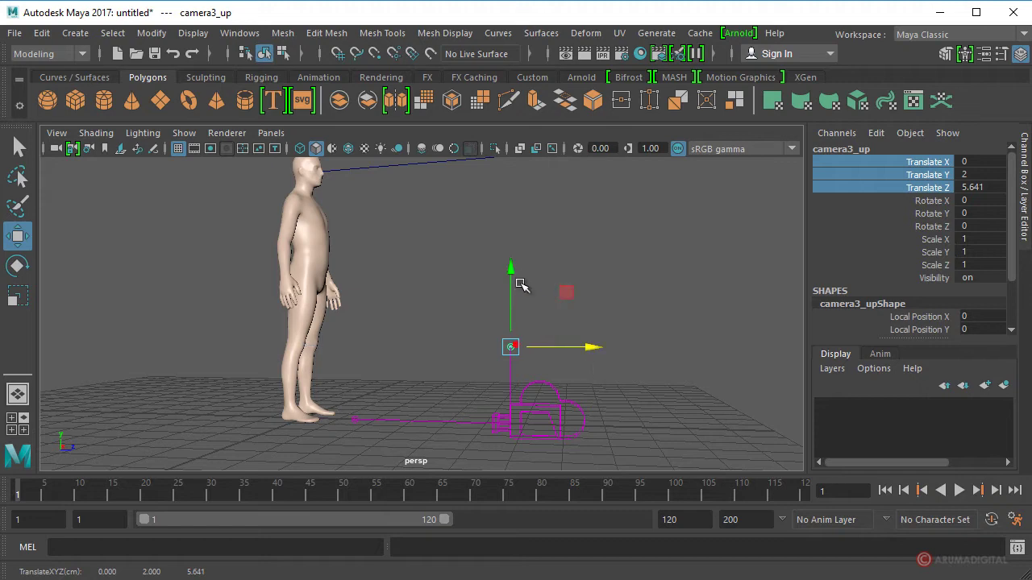
pyautogui.moveTo(513, 272); pyautogui.dragTo(515, 239)
pyautogui.moveTo(532, 329)
pyautogui.keyDown('alt'); pyautogui.mouseDown()
pyautogui.moveTo(396, 339)
pyautogui.moveTo(387, 329)
pyautogui.moveTo(395, 327)
pyautogui.moveTo(357, 415)
pyautogui.moveTo(341, 415)
pyautogui.moveTo(379, 426)
pyautogui.moveTo(483, 423)
pyautogui.moveTo(311, 420)
pyautogui.moveTo(396, 419)
pyautogui.moveTo(337, 422)
pyautogui.mouseUp(); pyautogui.keyUp('alt')
# Center camera3 in front of the figure, slightly off the ground at -0.002, 0.13, 5.625
pyautogui.click(300, 409)
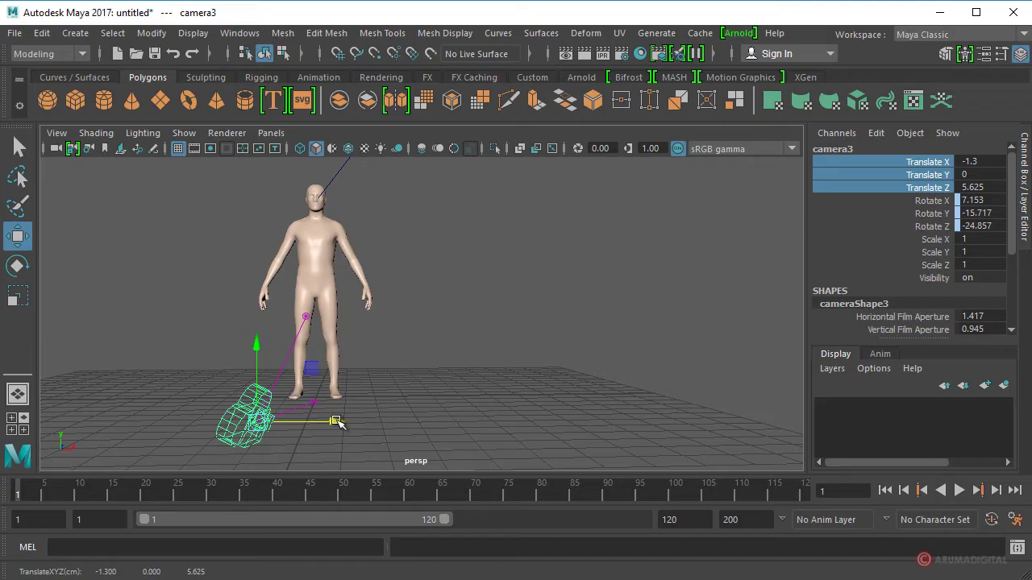
pyautogui.moveTo(338, 422)
pyautogui.mouseDown()
pyautogui.moveTo(427, 419)
pyautogui.moveTo(357, 419)
pyautogui.mouseUp()
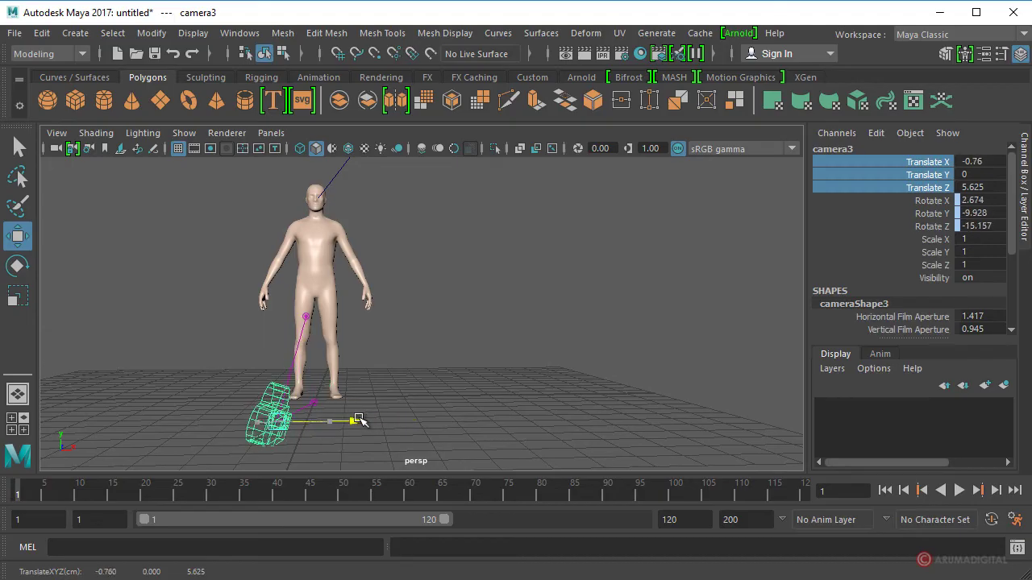
pyautogui.moveTo(294, 353)
pyautogui.mouseDown()
pyautogui.moveTo(294, 278)
pyautogui.moveTo(290, 347)
pyautogui.mouseUp()
pyautogui.moveTo(368, 415)
pyautogui.mouseDown()
pyautogui.moveTo(426, 415)
pyautogui.moveTo(341, 417)
pyautogui.moveTo(384, 425)
pyautogui.mouseUp()
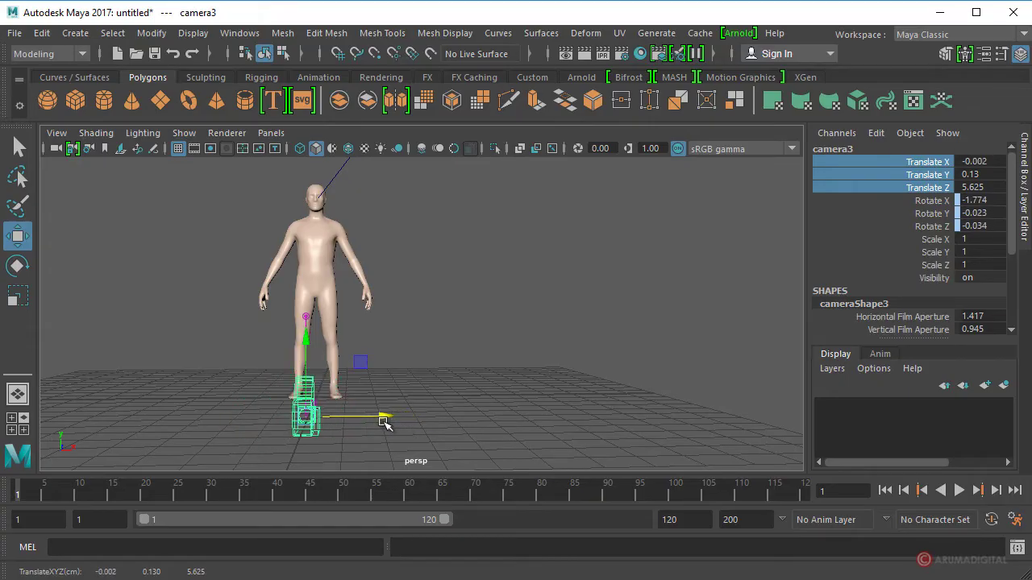
pyautogui.moveTo(249, 373)
pyautogui.keyDown('alt'); pyautogui.mouseDown()
pyautogui.moveTo(384, 392)
pyautogui.moveTo(341, 392)
pyautogui.moveTo(371, 368)
pyautogui.mouseUp(); pyautogui.keyUp('alt')
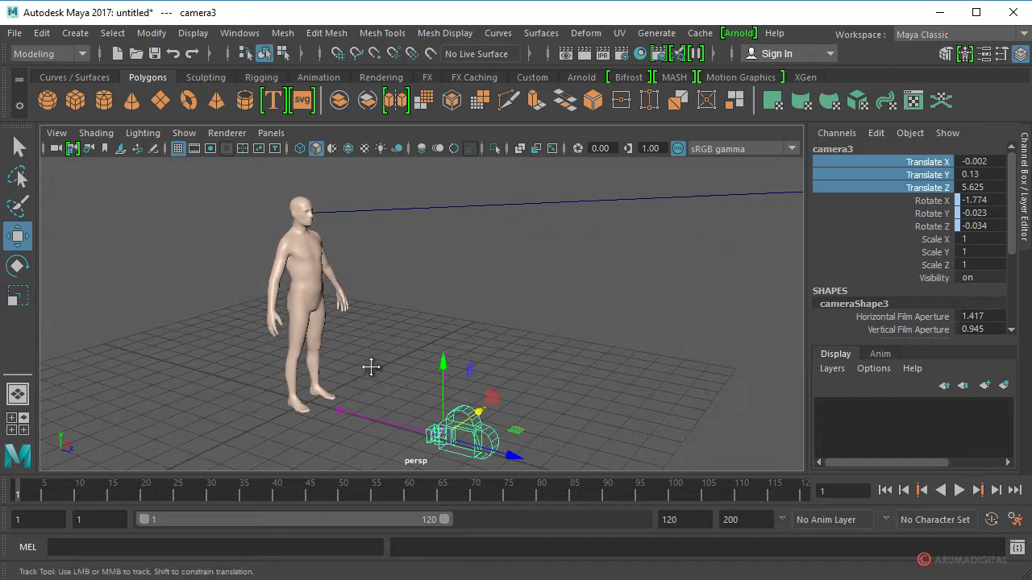
pyautogui.keyDown('alt'); pyautogui.moveTo(371, 368); pyautogui.dragTo(327, 346, button='middle'); pyautogui.keyUp('alt')
pyautogui.click(75, 33)
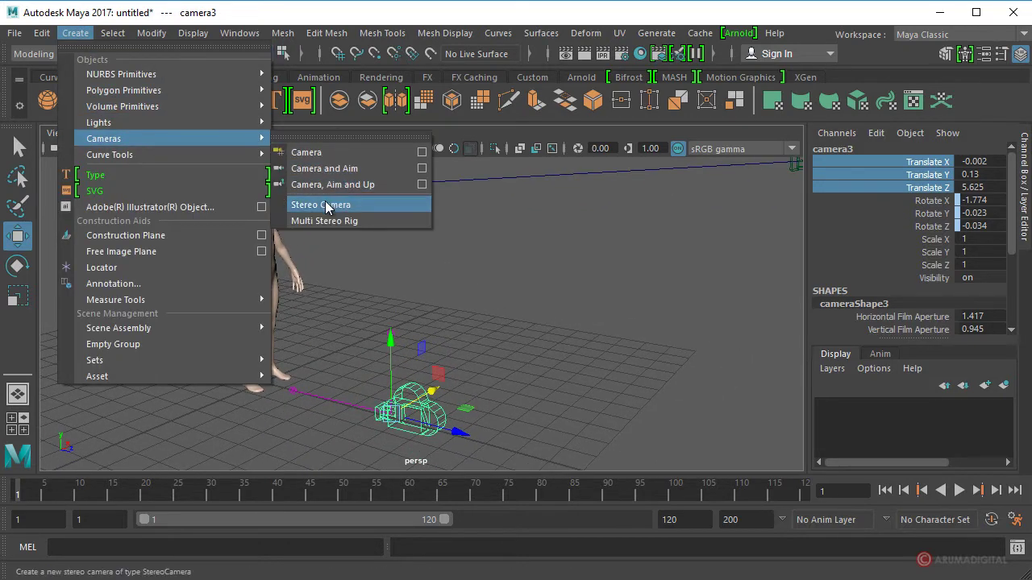
# Add a stereo camera rig and move it up and forward to 0, 4.702, 6.702
pyautogui.click(326, 207)
pyautogui.keyDown('alt'); pyautogui.moveTo(357, 295); pyautogui.dragTo(395, 290); pyautogui.keyUp('alt')
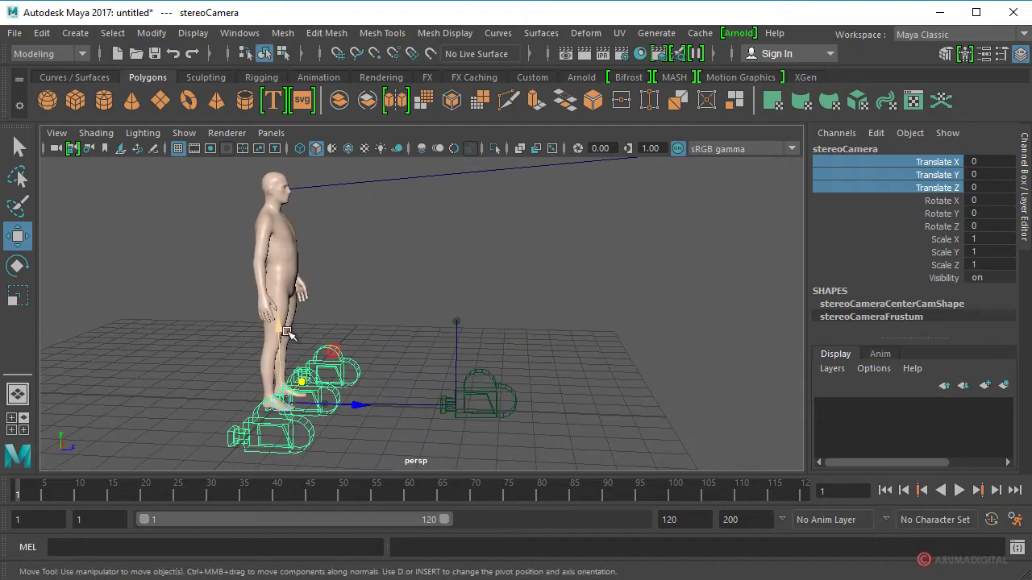
pyautogui.moveTo(287, 333); pyautogui.dragTo(275, 210)
pyautogui.moveTo(347, 259)
pyautogui.mouseDown()
pyautogui.moveTo(578, 273)
pyautogui.moveTo(585, 283)
pyautogui.moveTo(569, 257)
pyautogui.mouseUp()
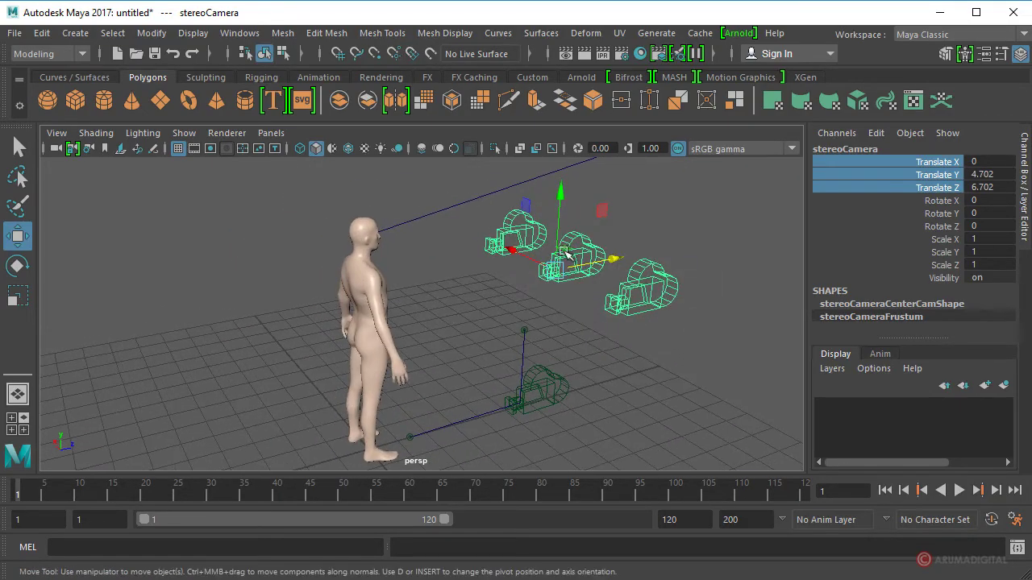
pyautogui.moveTo(654, 302)
pyautogui.keyDown('alt'); pyautogui.mouseDown()
pyautogui.moveTo(614, 270)
pyautogui.moveTo(594, 269)
pyautogui.mouseUp(); pyautogui.keyUp('alt')
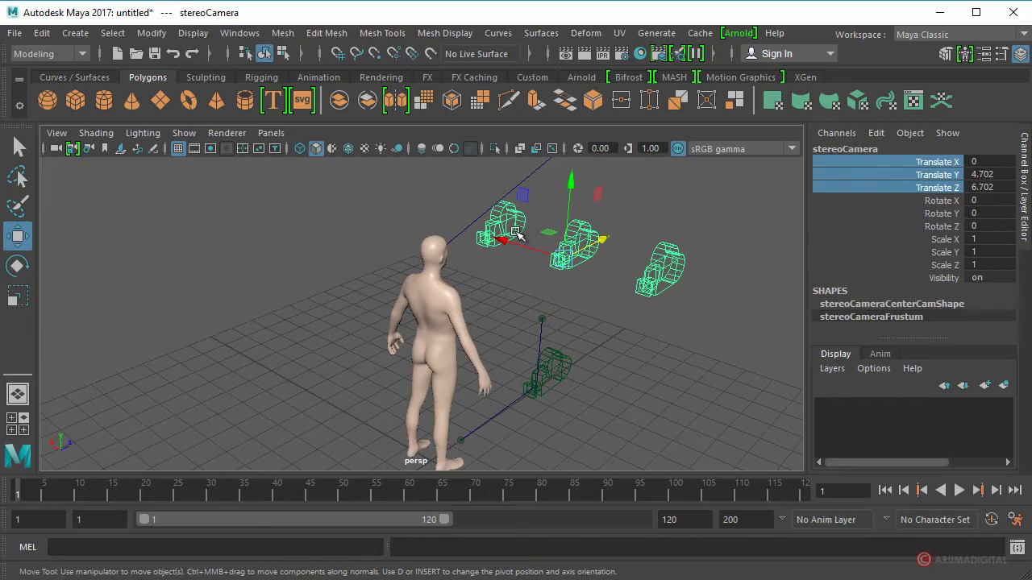
# Select camera3, hide the Channel Box, and show camera3's Attribute Editor
pyautogui.click(563, 362)
pyautogui.keyDown('alt'); pyautogui.moveTo(564, 362); pyautogui.dragTo(525, 346); pyautogui.keyUp('alt')
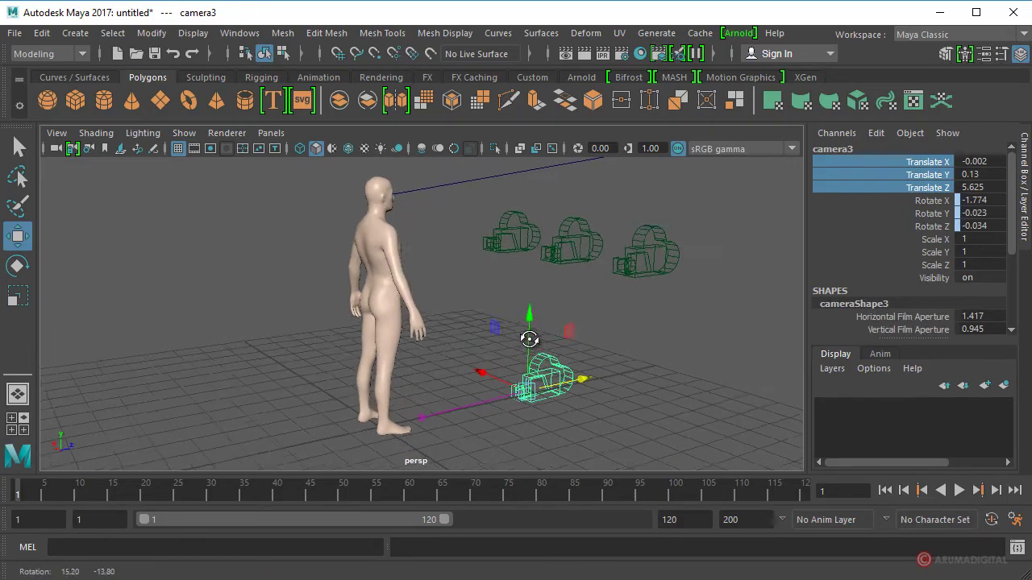
pyautogui.moveTo(524, 346)
pyautogui.keyDown('alt'); pyautogui.mouseDown(button='middle')
pyautogui.moveTo(491, 330)
pyautogui.moveTo(537, 350)
pyautogui.mouseUp(button='middle'); pyautogui.keyUp('alt')
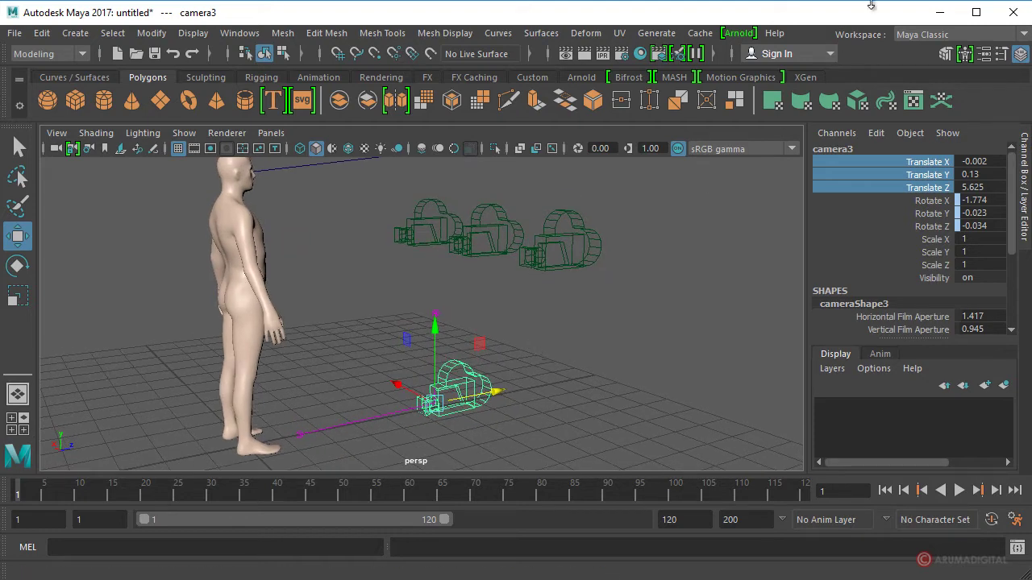
pyautogui.click(1020, 54)
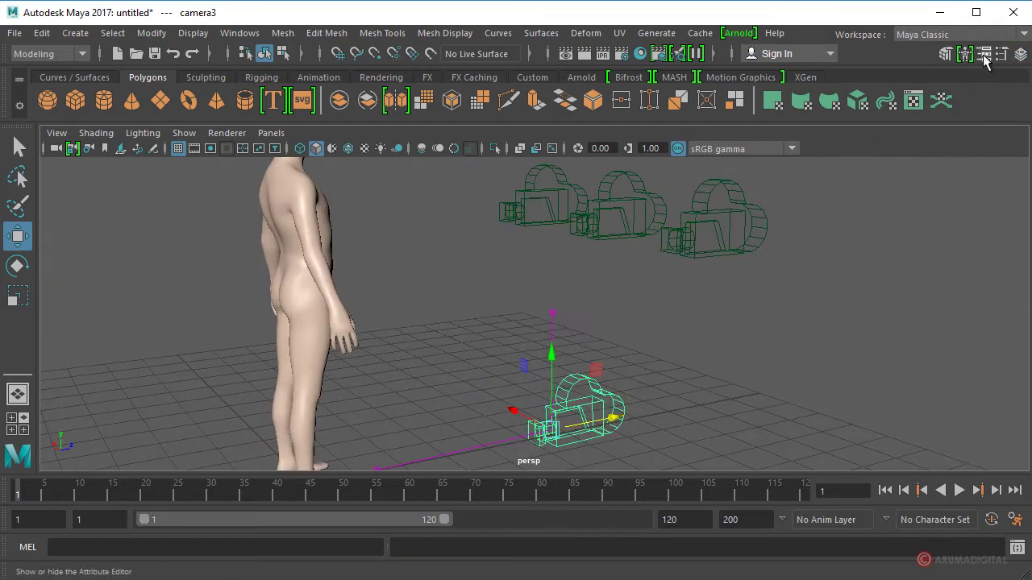
pyautogui.click(983, 55)
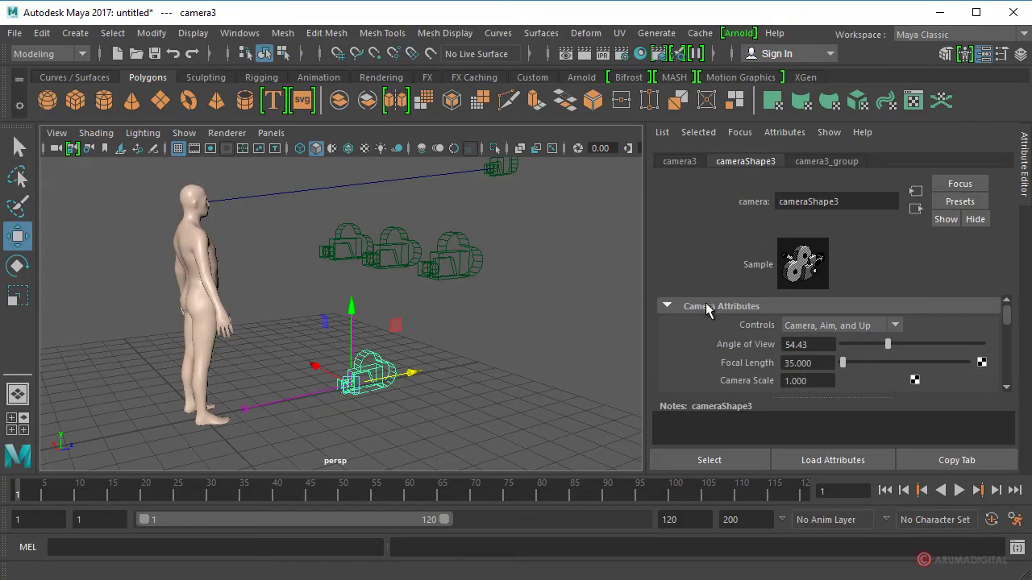
pyautogui.click(810, 326)
pyautogui.click(809, 343)
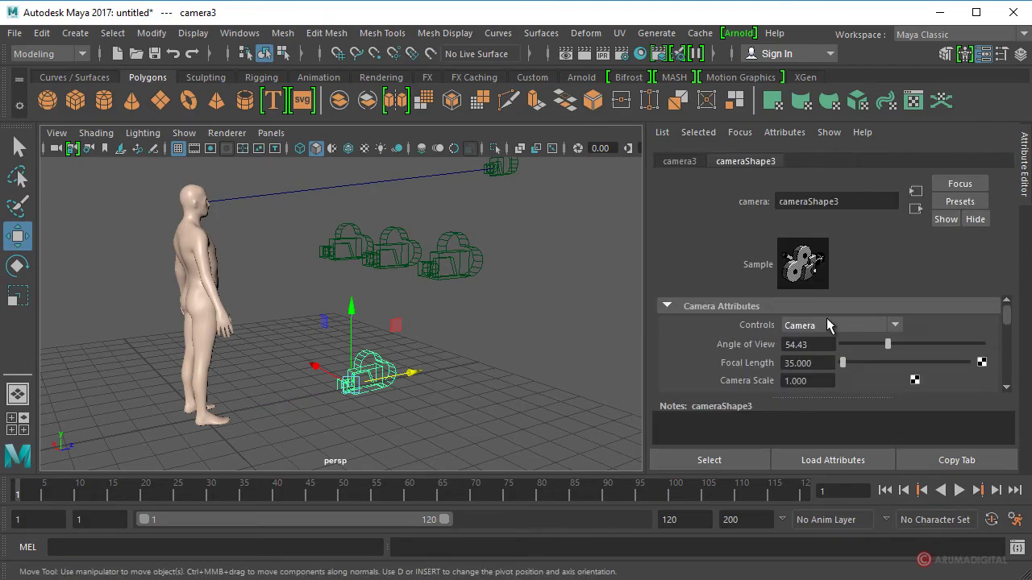
pyautogui.click(830, 327)
pyautogui.click(818, 359)
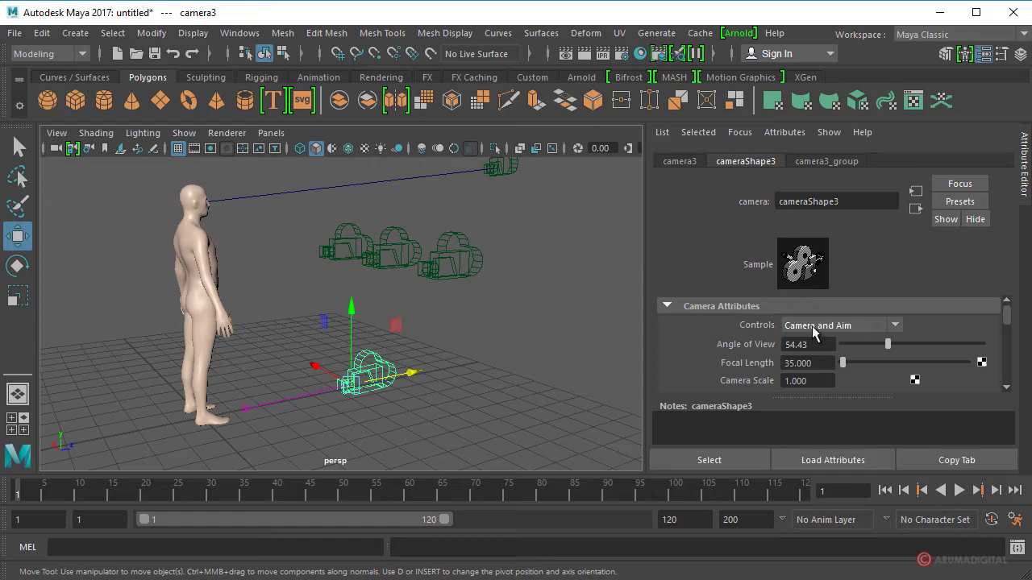
pyautogui.click(814, 327)
pyautogui.click(806, 375)
pyautogui.click(269, 135)
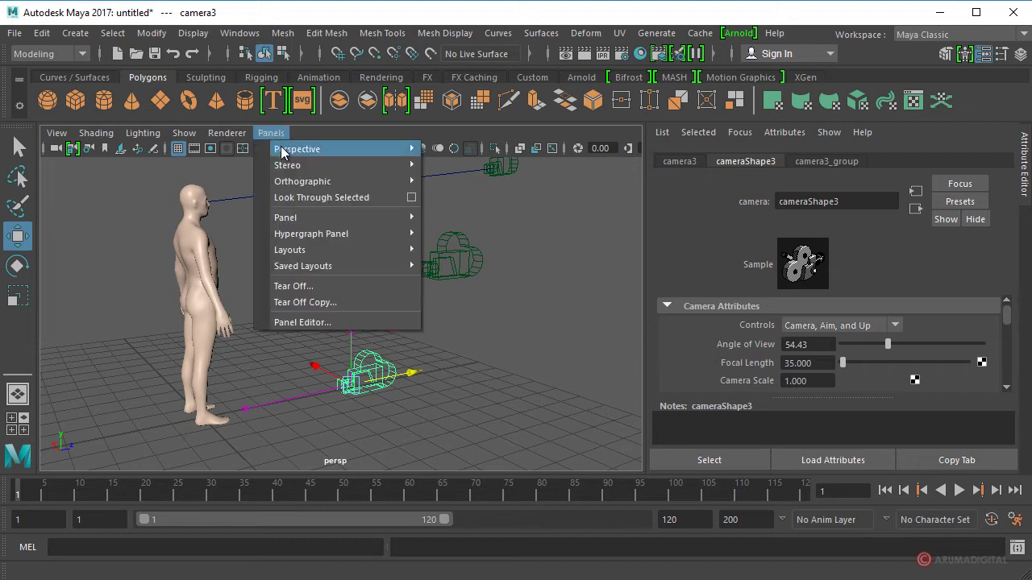
pyautogui.moveTo(296, 150)
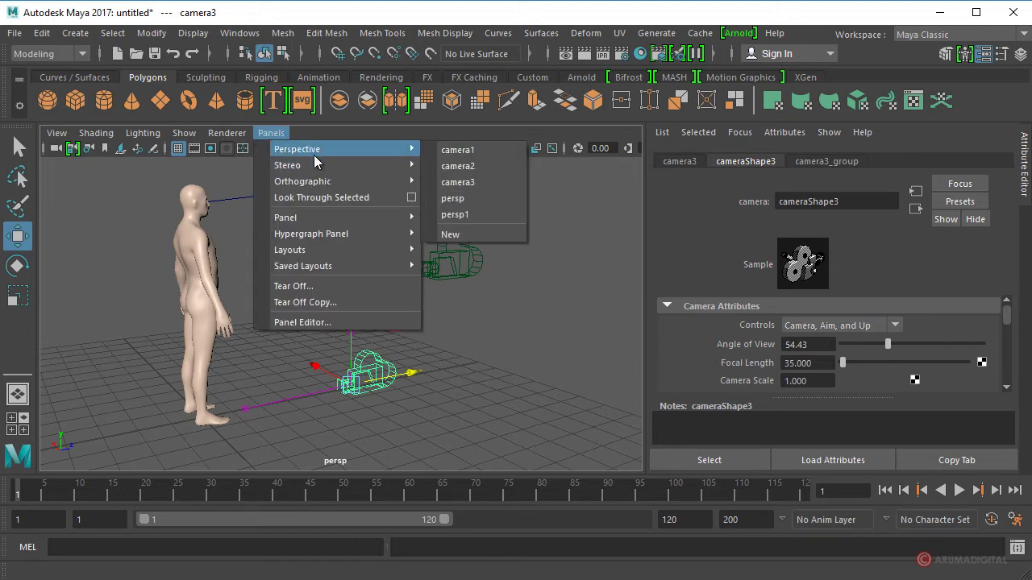
# Look through camera3, pull back to frame the whole figure, and narrow angle of view to 51.53
pyautogui.click(470, 180)
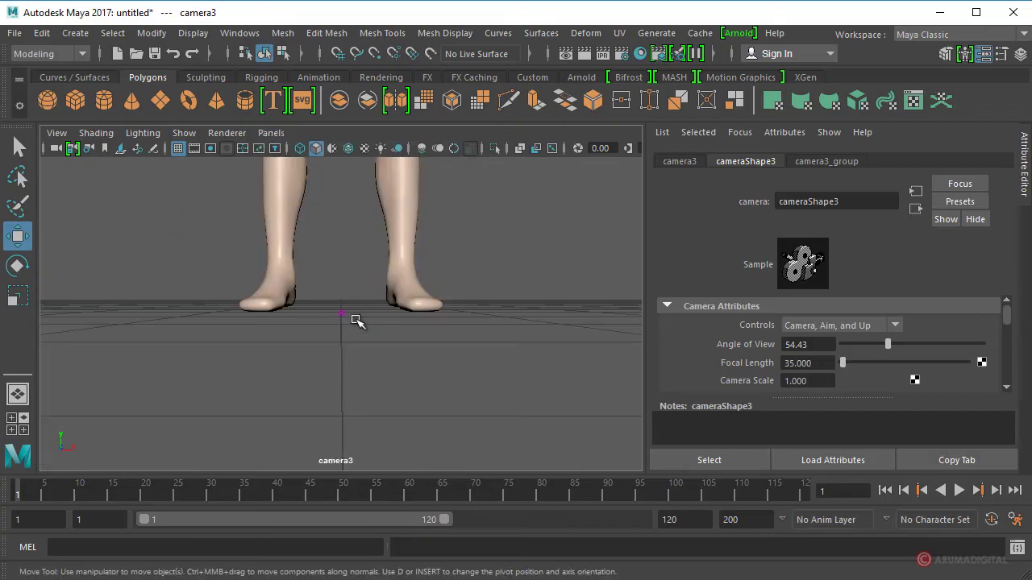
pyautogui.keyDown('alt'); pyautogui.moveTo(370, 256); pyautogui.dragTo(514, 260); pyautogui.keyUp('alt')
pyautogui.keyDown('alt'); pyautogui.moveTo(514, 260); pyautogui.dragTo(338, 385, button='right'); pyautogui.keyUp('alt')
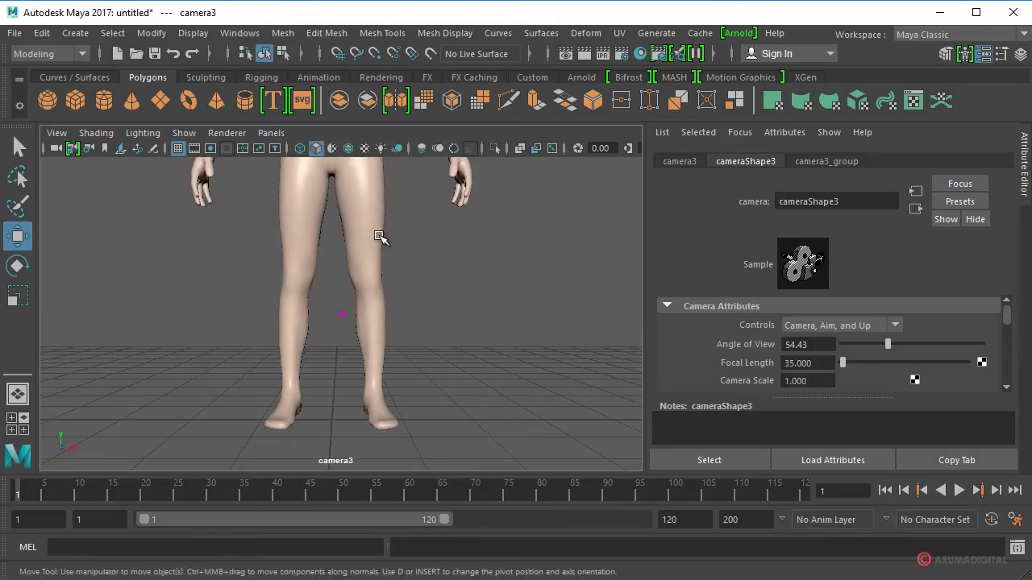
pyautogui.moveTo(339, 385)
pyautogui.keyDown('alt'); pyautogui.mouseDown()
pyautogui.moveTo(299, 387)
pyautogui.moveTo(328, 384)
pyautogui.mouseUp(); pyautogui.keyUp('alt')
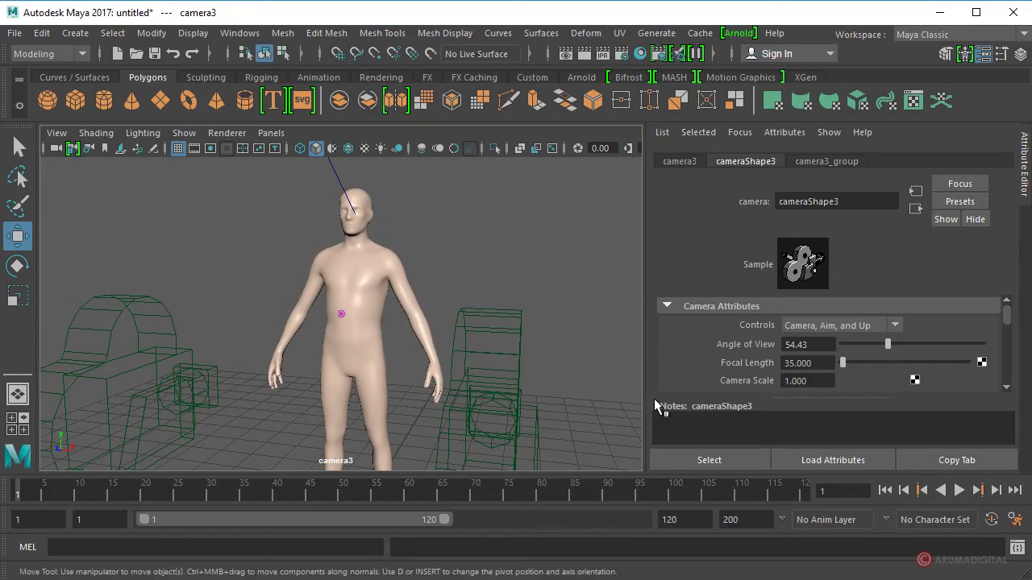
pyautogui.moveTo(890, 351)
pyautogui.mouseDown()
pyautogui.moveTo(872, 351)
pyautogui.moveTo(903, 350)
pyautogui.moveTo(879, 359)
pyautogui.moveTo(894, 350)
pyautogui.moveTo(881, 343)
pyautogui.mouseUp()
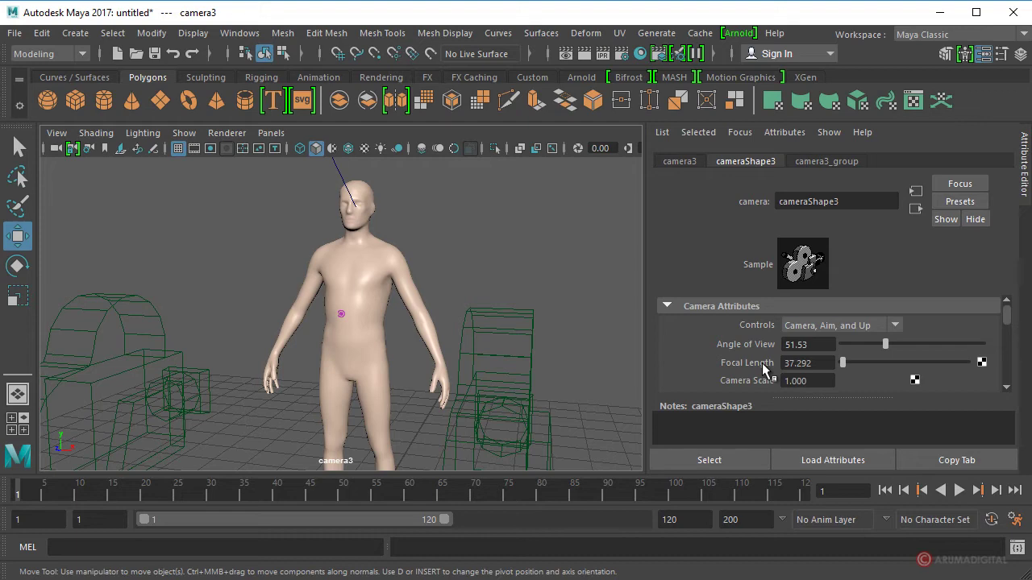
# Set camera3's Focal Length to 25, widening its angle of view to 71.51
pyautogui.moveTo(842, 366); pyautogui.dragTo(844, 370)
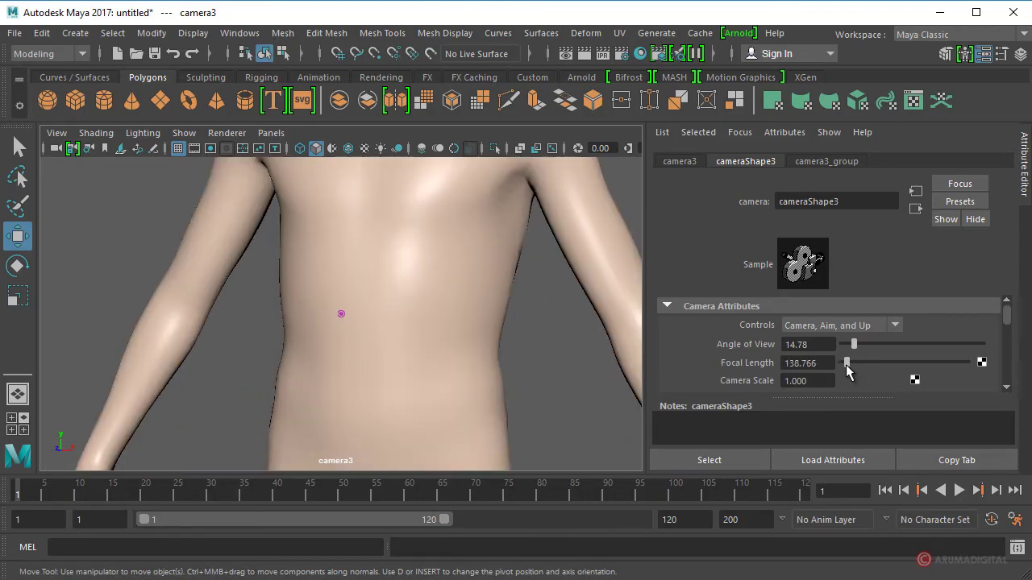
pyautogui.moveTo(845, 364); pyautogui.dragTo(745, 363)
pyautogui.write('25')
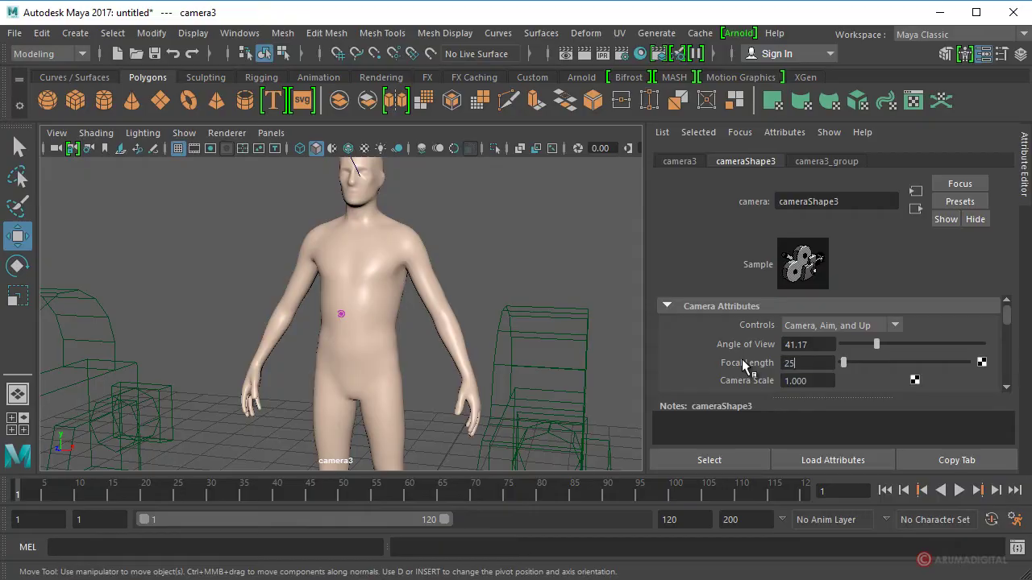
pyautogui.press('Return')
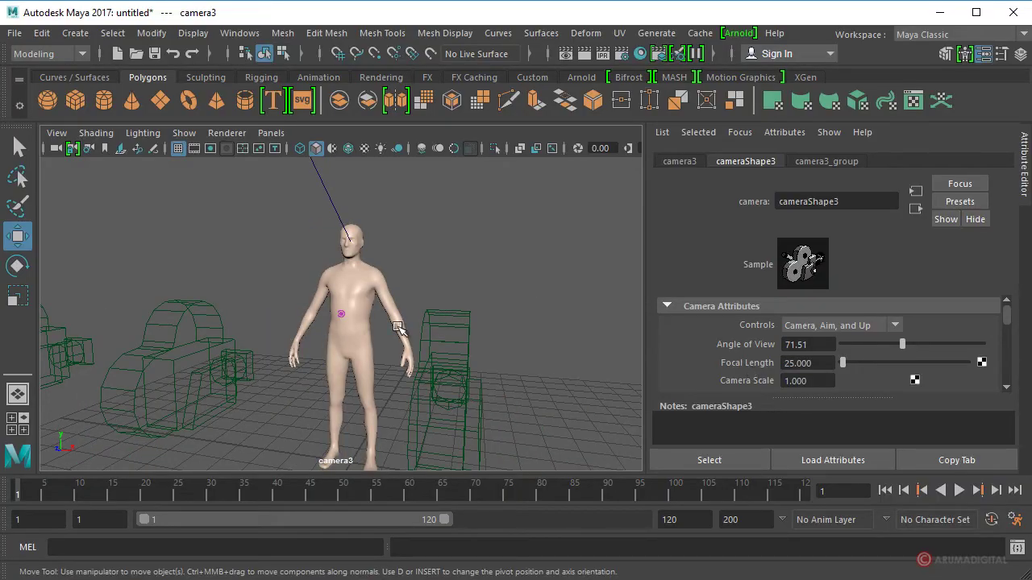
pyautogui.scroll(1, 438, 329)
pyautogui.scroll(1, 438, 331)
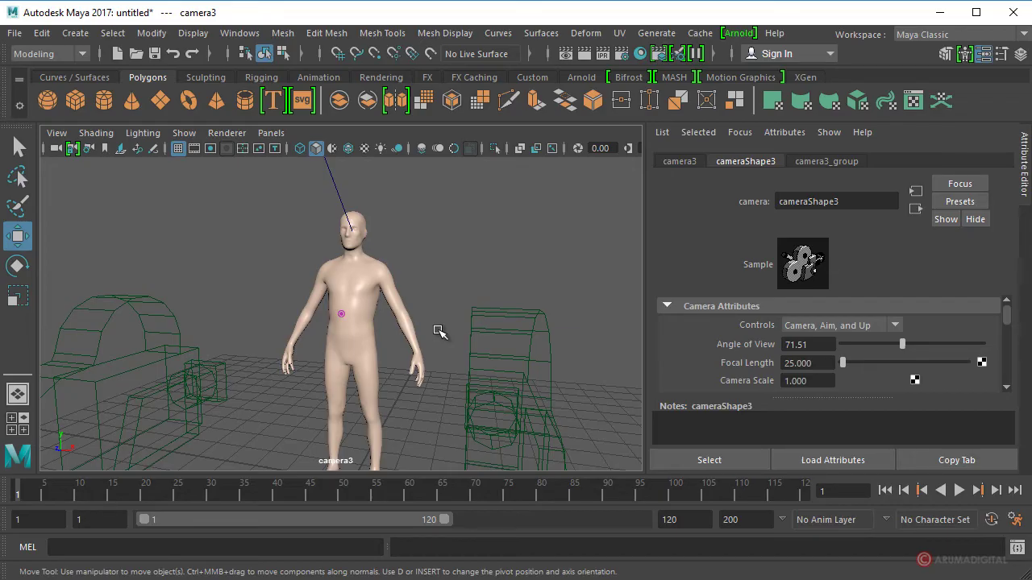
pyautogui.scroll(-2, 856, 373)
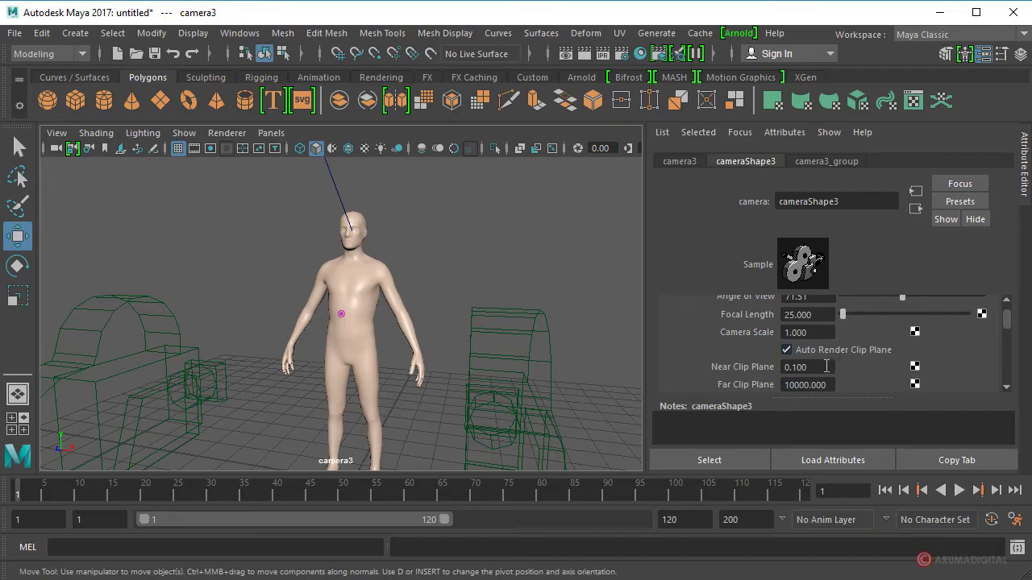
# Set camera3's Near Clip Plane to 1000
pyautogui.click(795, 367)
pyautogui.write('10')
pyautogui.write('00')
pyautogui.press('Return')
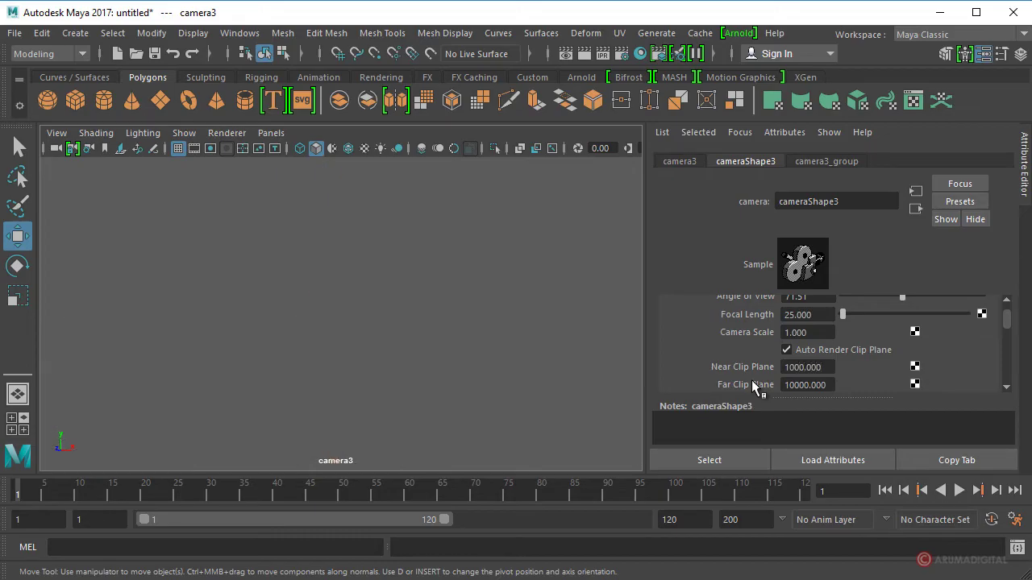
pyautogui.scroll(-3, 427, 348)
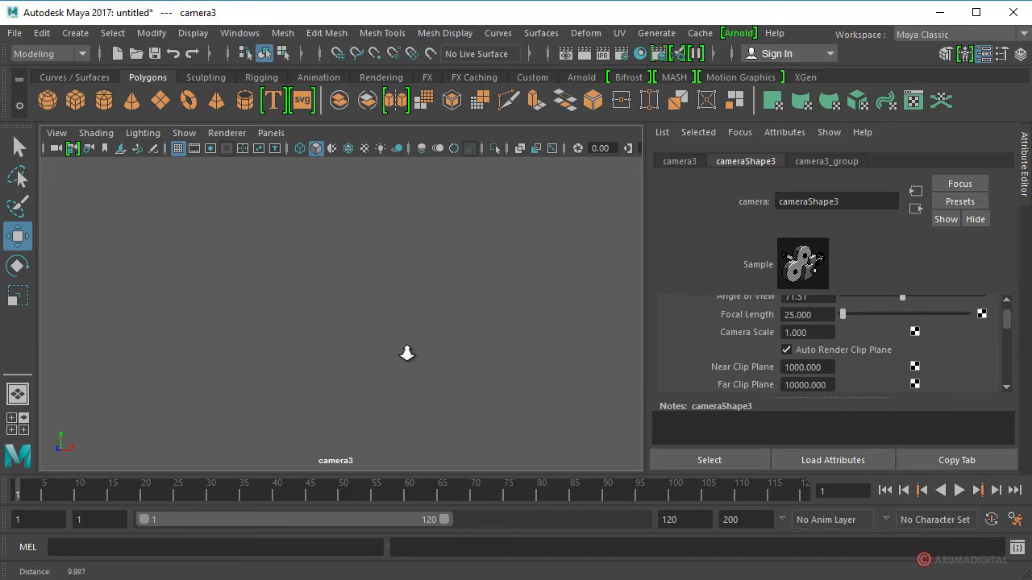
pyautogui.scroll(-2, 290, 360)
pyautogui.scroll(-2, 338, 357)
pyautogui.scroll(2, 565, 367)
pyautogui.scroll(1, 371, 372)
pyautogui.scroll(1, 476, 371)
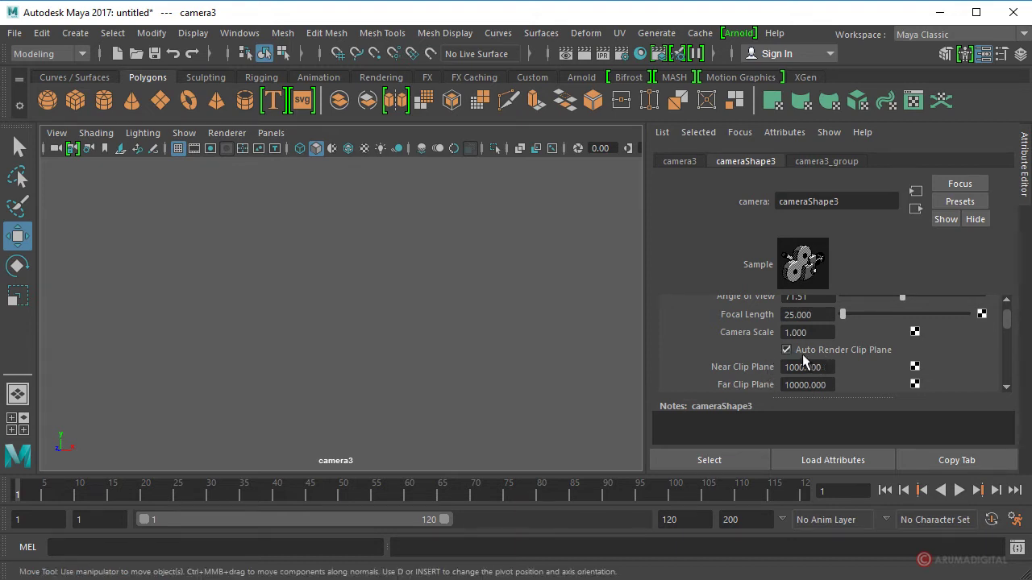
# Lower the Near Clip Plane to 100 then 10, and reframe camera3 on the figure and cameras
pyautogui.click(800, 368)
pyautogui.press('BackSpace')
pyautogui.press('BackSpace')
pyautogui.press('Return')
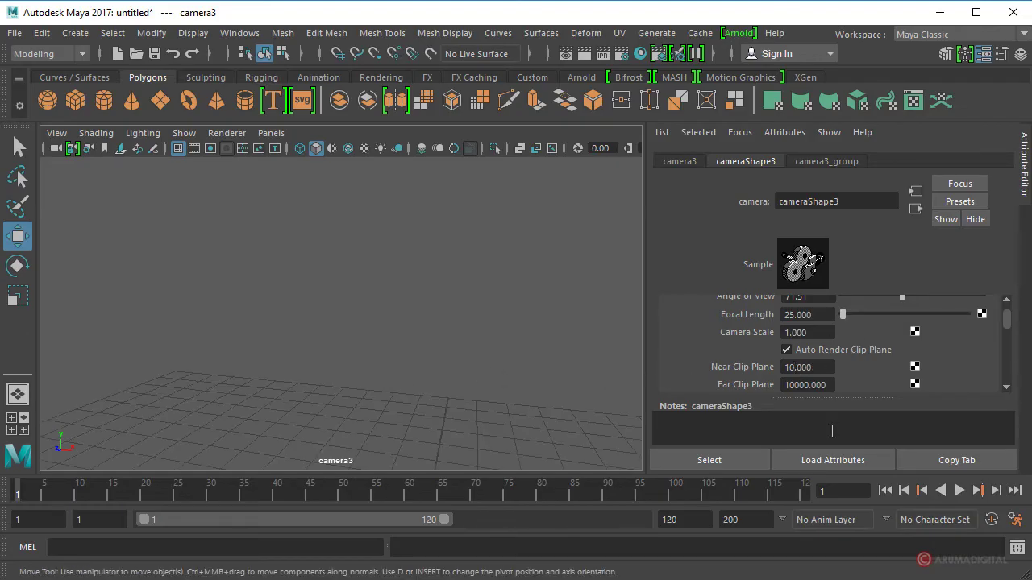
pyautogui.moveTo(364, 387)
pyautogui.keyDown('alt'); pyautogui.mouseDown()
pyautogui.moveTo(152, 396)
pyautogui.moveTo(387, 406)
pyautogui.moveTo(532, 380)
pyautogui.moveTo(346, 387)
pyautogui.moveTo(375, 396)
pyautogui.moveTo(523, 383)
pyautogui.moveTo(472, 375)
pyautogui.moveTo(548, 379)
pyautogui.mouseUp(); pyautogui.keyUp('alt')
pyautogui.moveTo(548, 379)
pyautogui.keyDown('alt'); pyautogui.mouseDown(button='right')
pyautogui.moveTo(721, 368)
pyautogui.moveTo(551, 368)
pyautogui.moveTo(634, 357)
pyautogui.moveTo(498, 354)
pyautogui.mouseUp(button='right'); pyautogui.keyUp('alt')
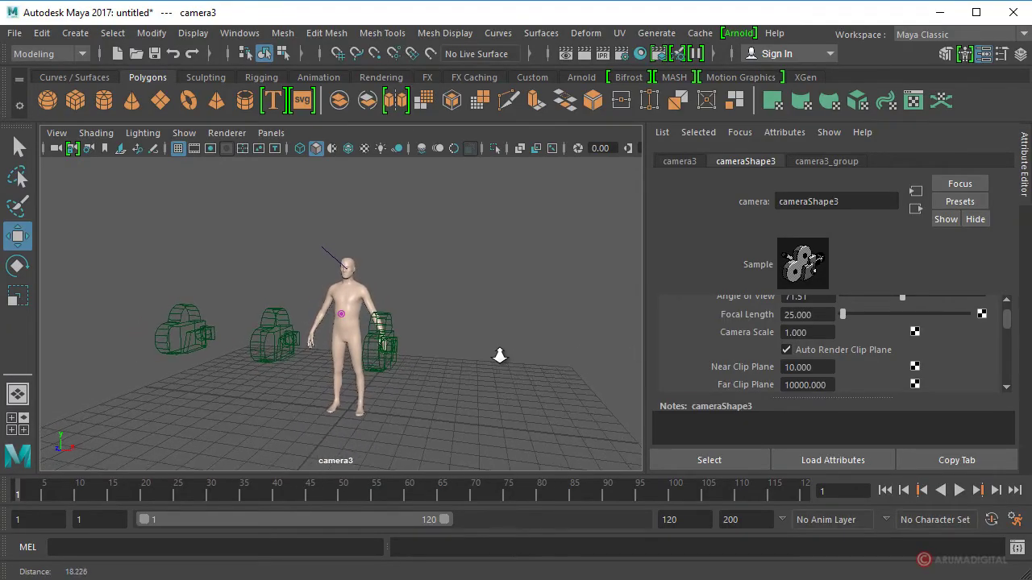
# Reset camera3's Near Clip Plane to 0.1 so the stereo rig shows again
pyautogui.doubleClick(790, 367)
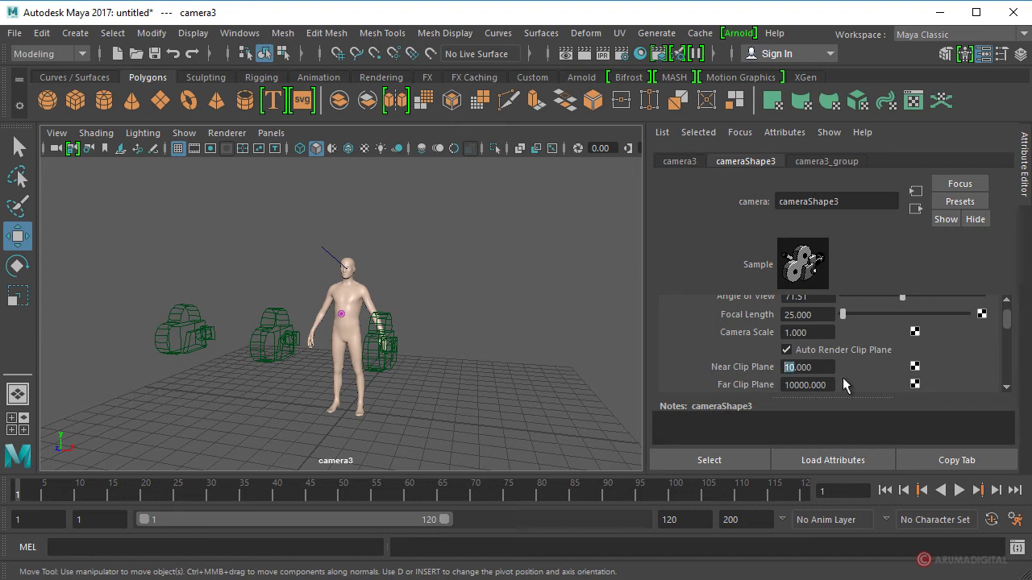
pyautogui.write('0')
pyautogui.write('.1')
pyautogui.press('Return')
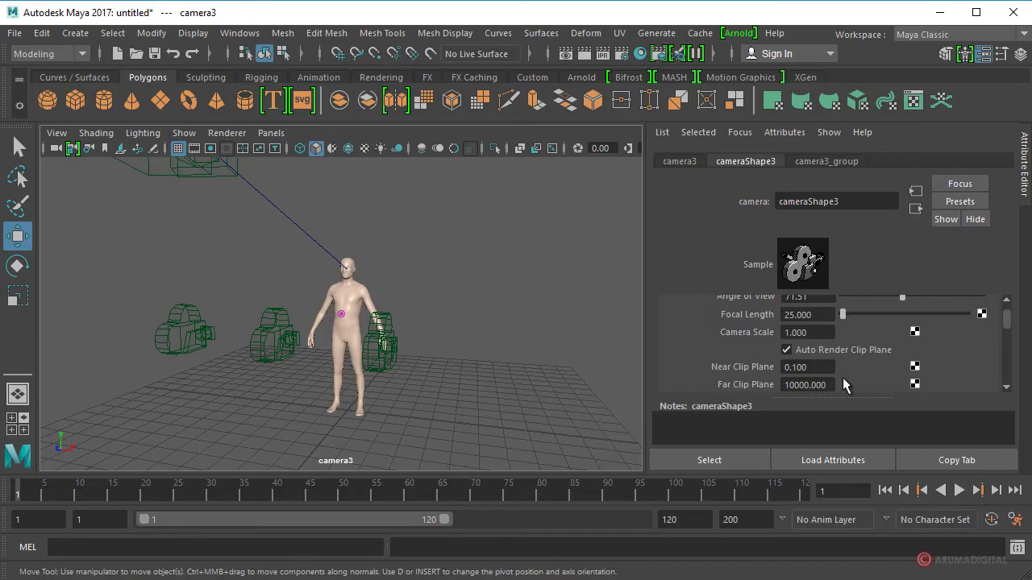
pyautogui.scroll(-2, 843, 379)
pyautogui.scroll(-2, 842, 383)
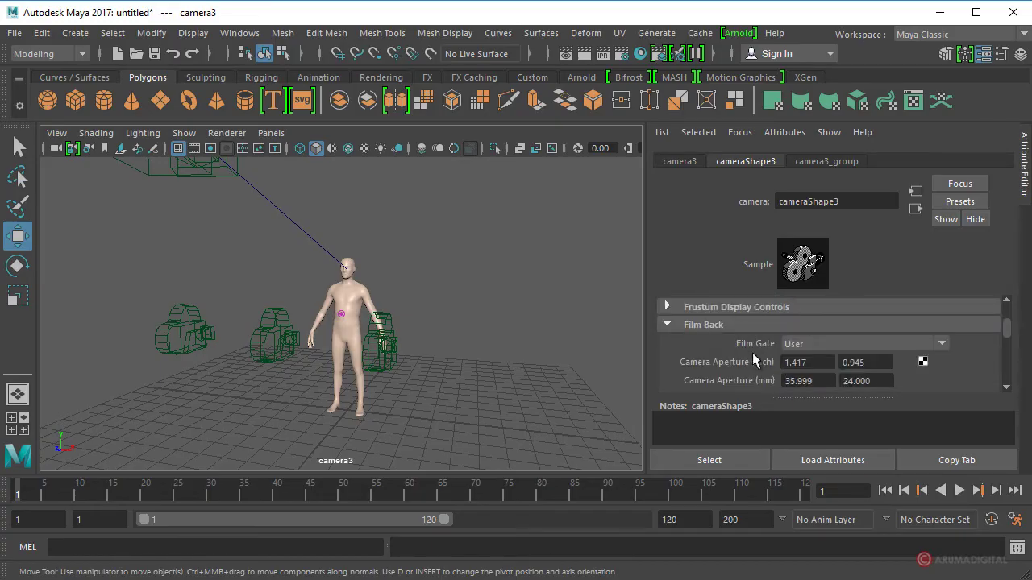
# Try 16mm Theatrical and Super 16mm film gates, then settle on User (12.522 × 7.417 mm aperture)
pyautogui.click(820, 344)
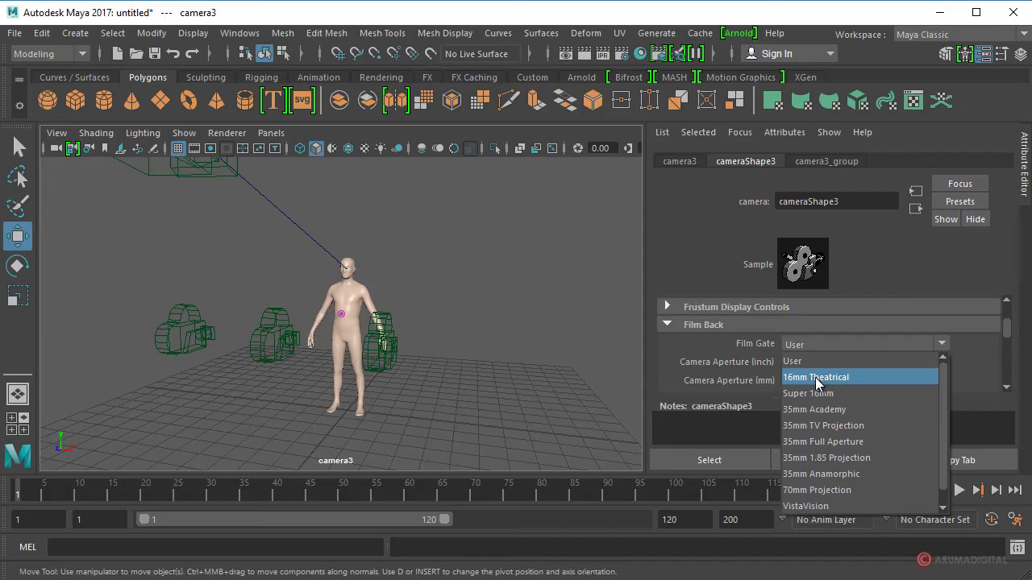
pyautogui.click(818, 378)
pyautogui.click(803, 347)
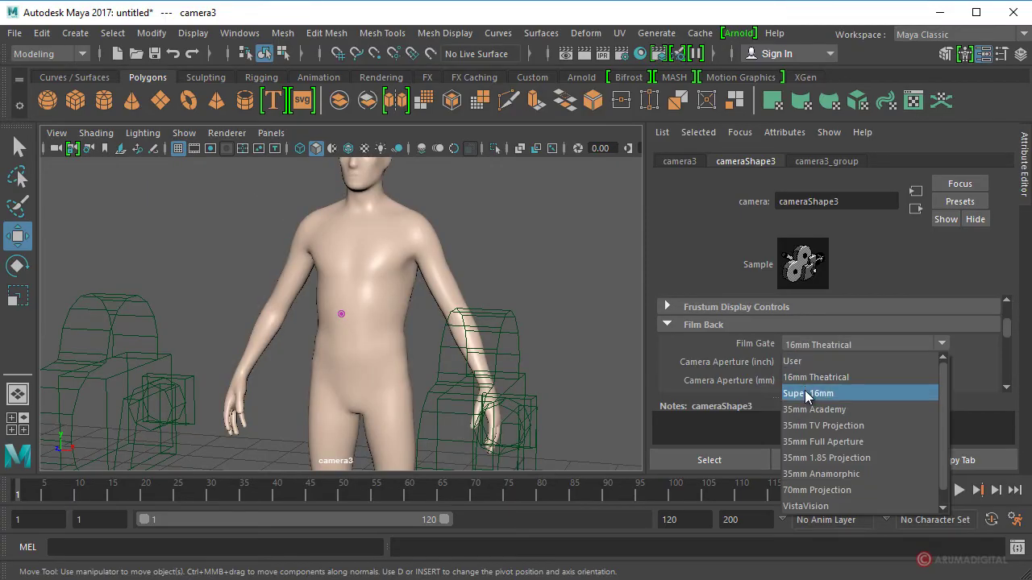
pyautogui.click(807, 394)
pyautogui.click(801, 345)
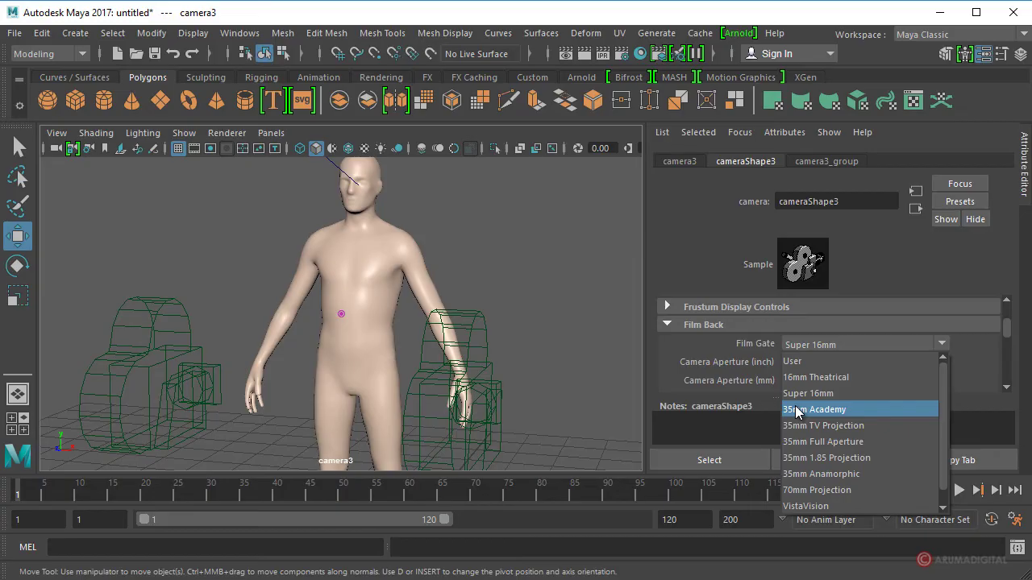
pyautogui.click(808, 362)
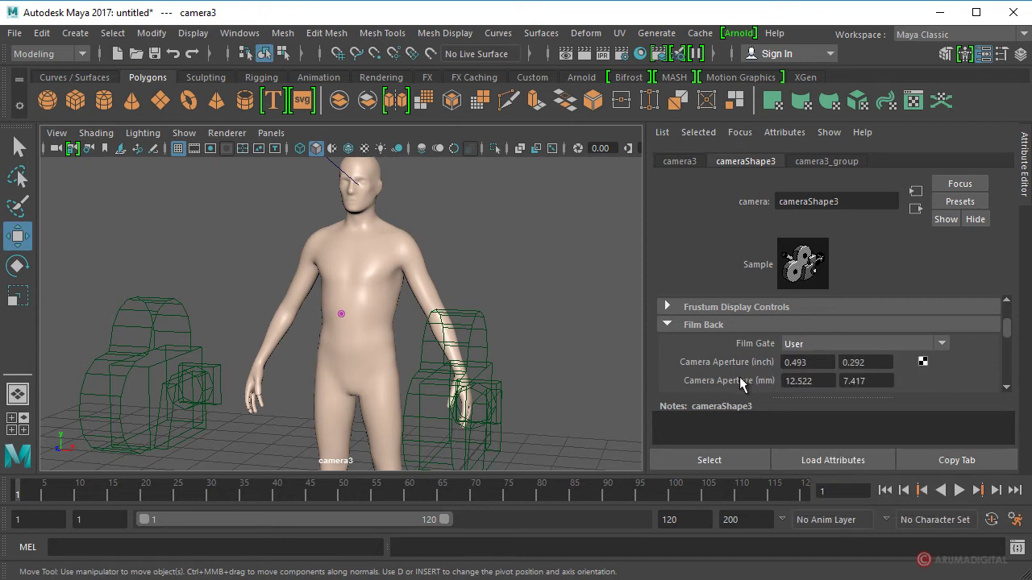
# Scroll camera3's Attribute Editor down to the Depth of Field section
pyautogui.scroll(-3, 751, 381)
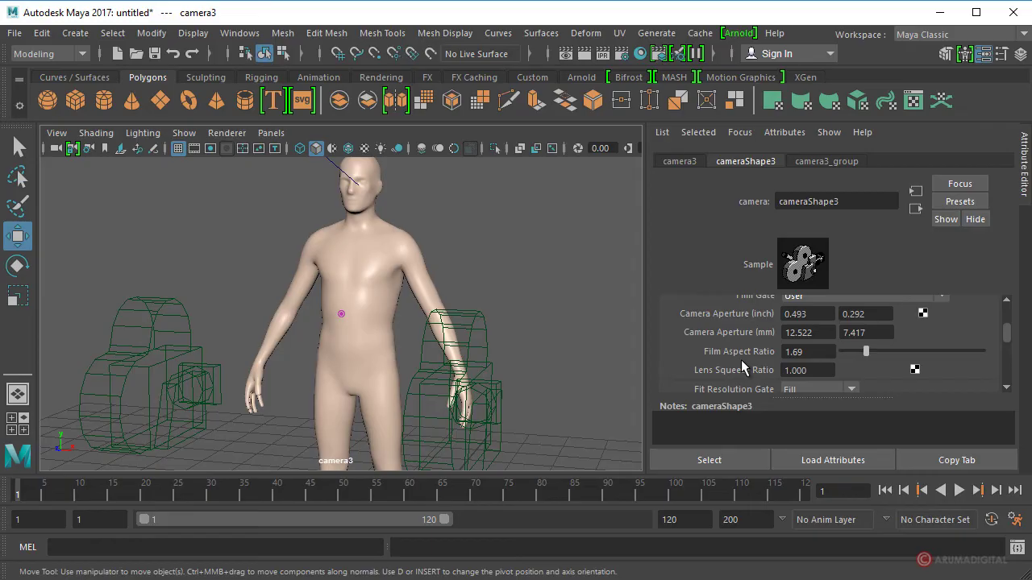
pyautogui.scroll(-3, 740, 359)
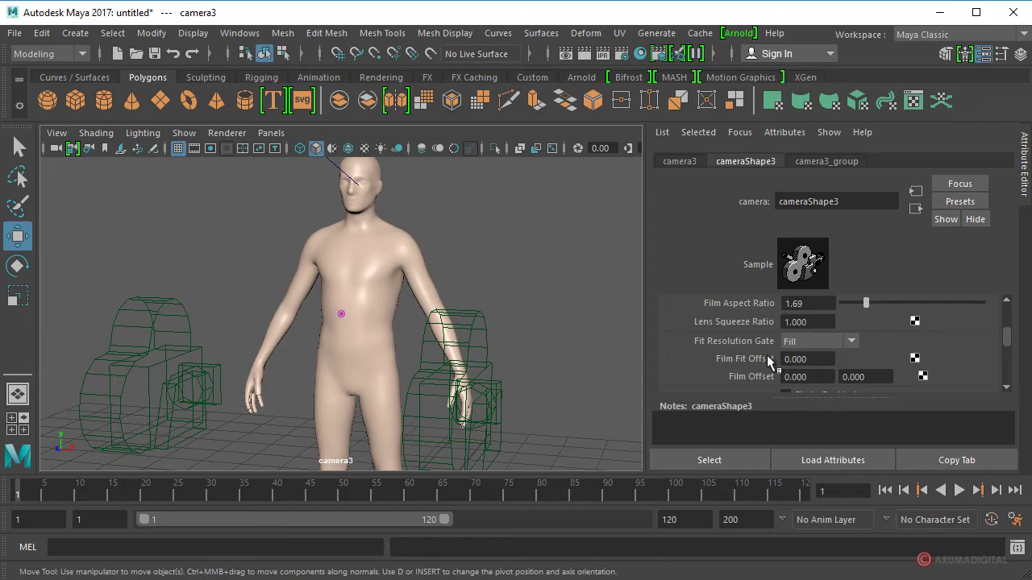
pyautogui.scroll(-3, 767, 355)
pyautogui.scroll(3, 766, 347)
pyautogui.scroll(-3, 747, 360)
pyautogui.scroll(-2, 759, 347)
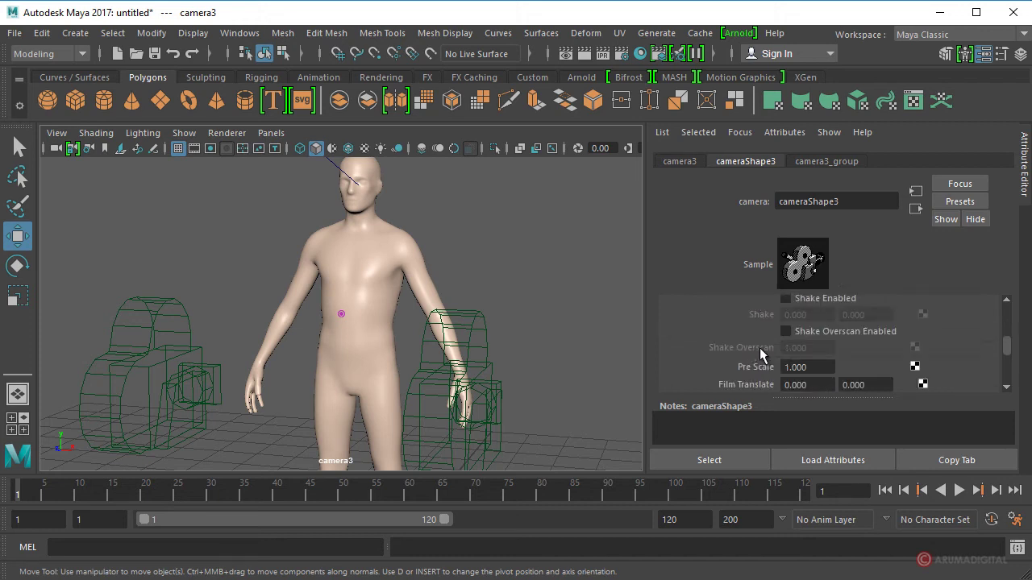
pyautogui.scroll(-2, 760, 347)
pyautogui.scroll(2, 746, 328)
pyautogui.scroll(2, 746, 331)
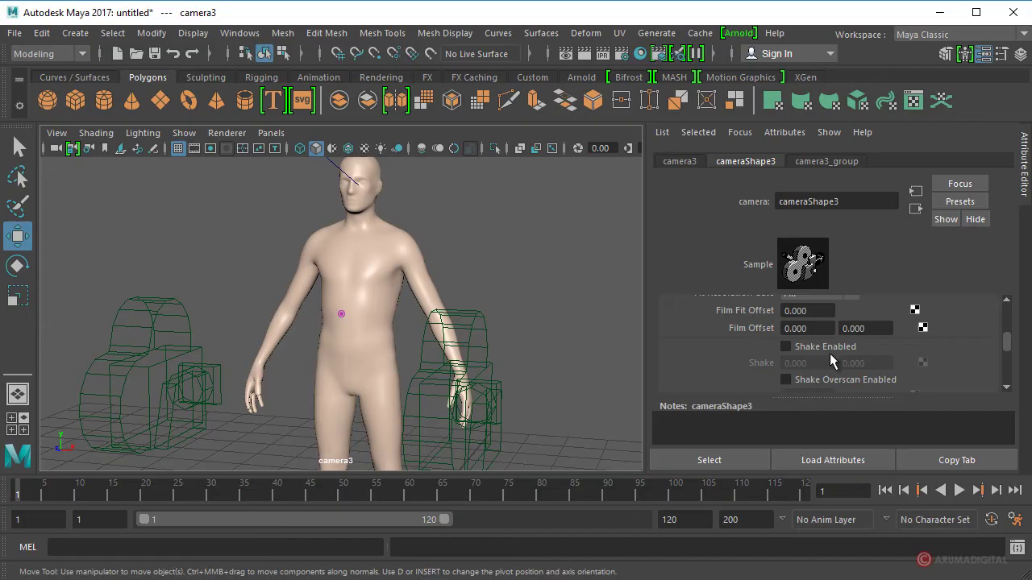
pyautogui.scroll(-3, 824, 360)
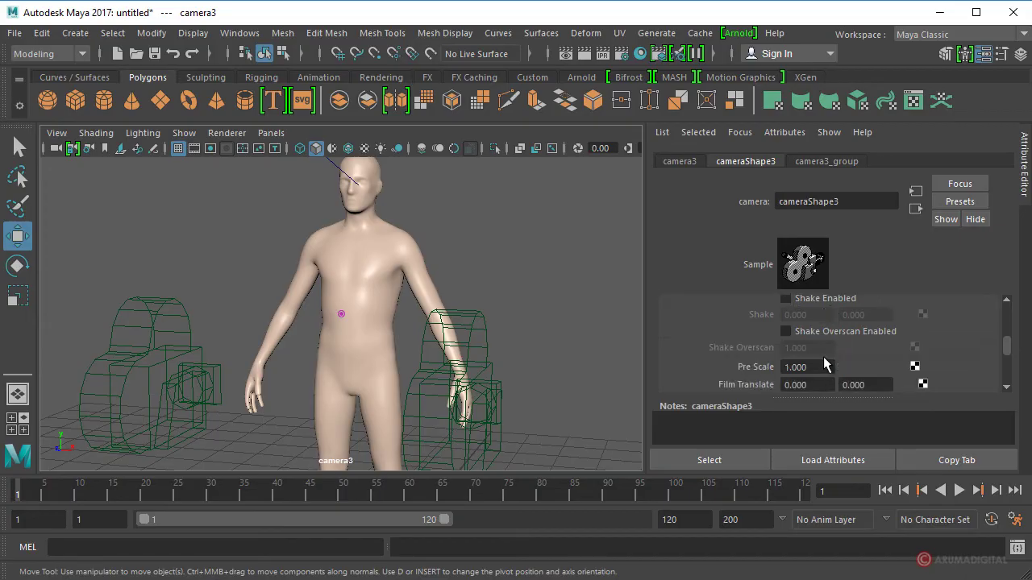
pyautogui.scroll(-3, 824, 364)
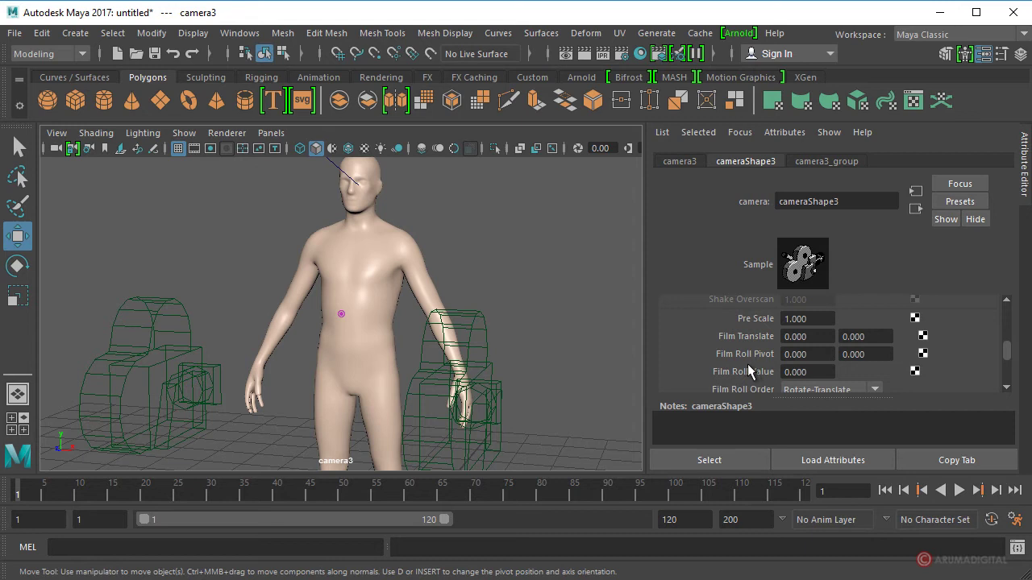
pyautogui.scroll(-3, 769, 383)
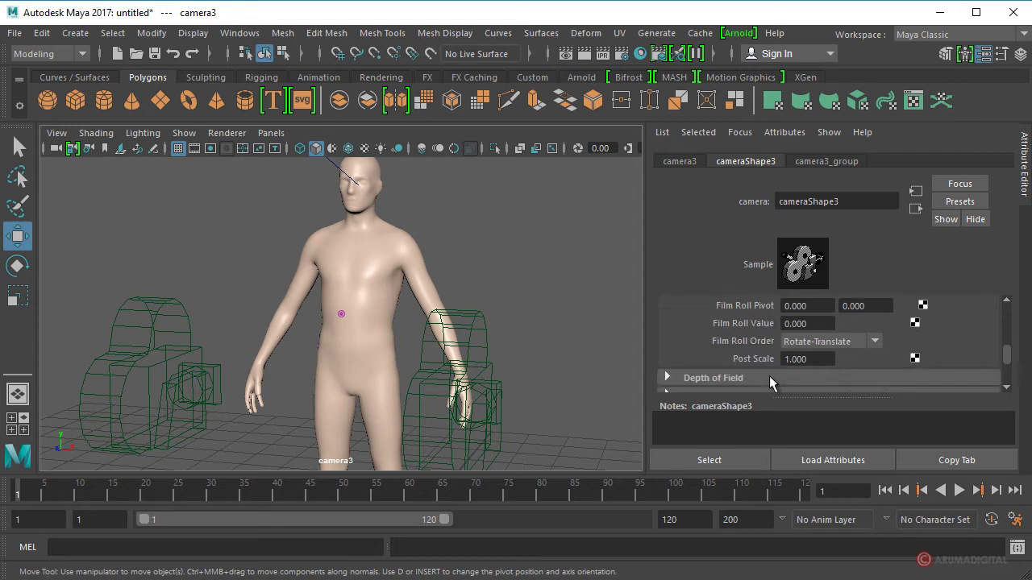
pyautogui.scroll(-3, 765, 364)
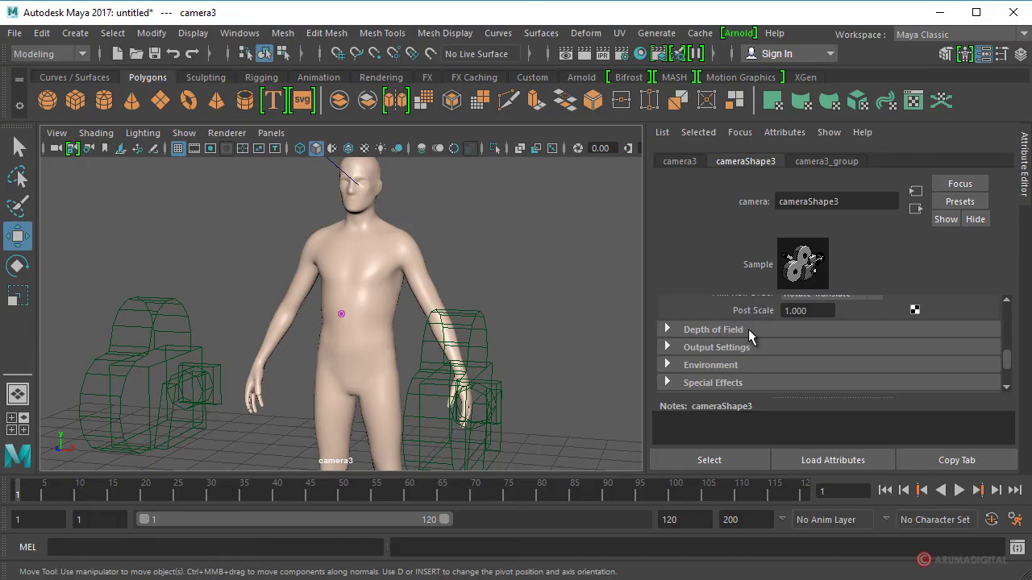
# Enable Depth of Field on camera3 and compare blur at different F Stop values
pyautogui.click(747, 332)
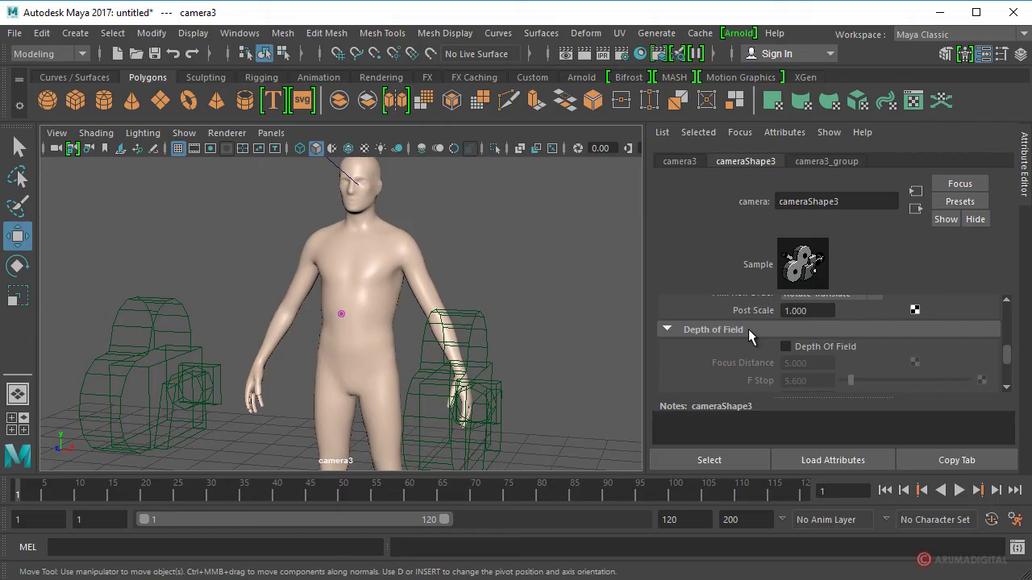
pyautogui.click(816, 349)
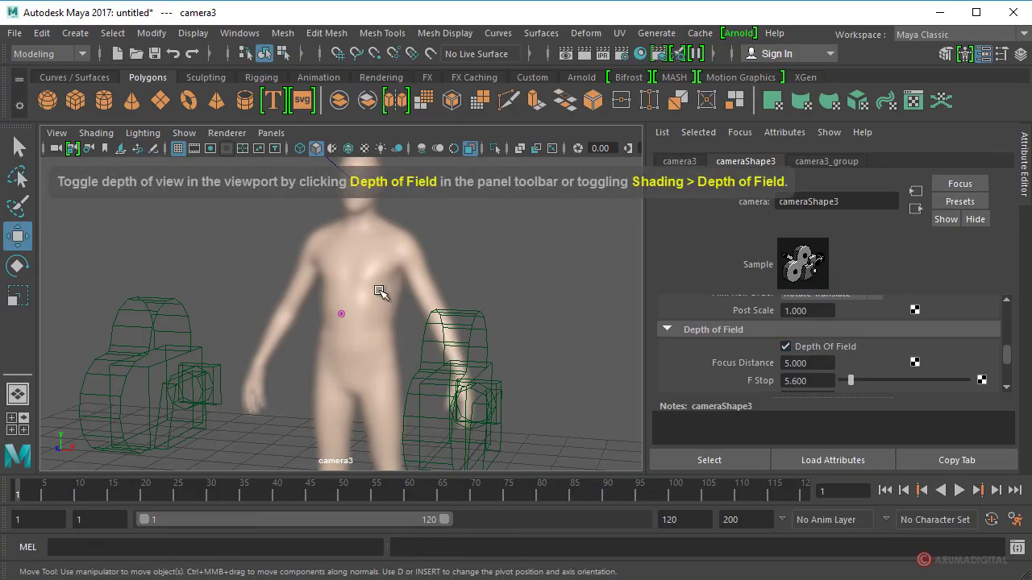
pyautogui.moveTo(334, 325)
pyautogui.keyDown('alt'); pyautogui.mouseDown(button='right')
pyautogui.moveTo(795, 297)
pyautogui.moveTo(227, 376)
pyautogui.moveTo(979, 346)
pyautogui.moveTo(362, 363)
pyautogui.mouseUp(button='right'); pyautogui.keyUp('alt')
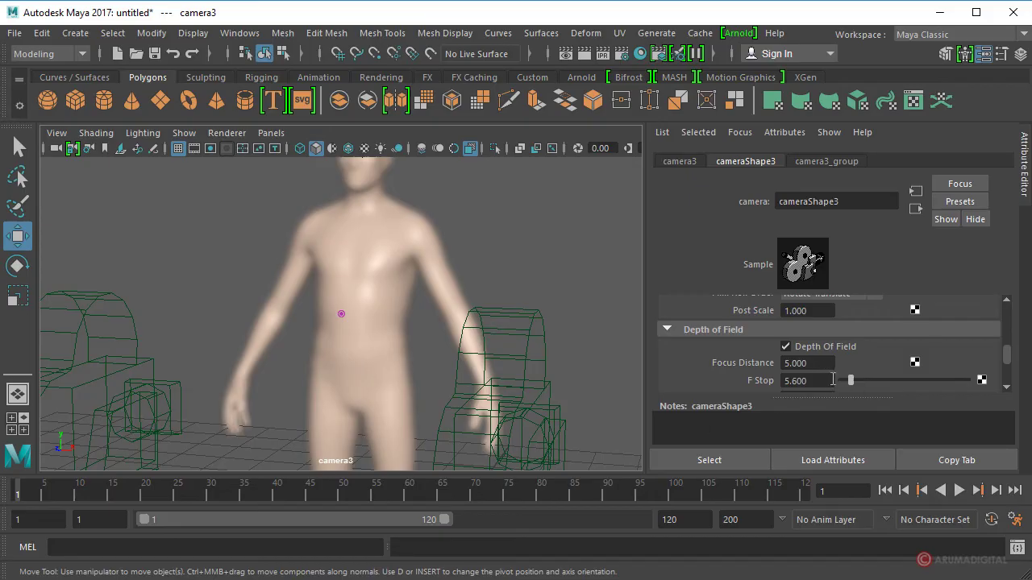
pyautogui.moveTo(851, 378)
pyautogui.mouseDown()
pyautogui.moveTo(840, 377)
pyautogui.moveTo(939, 388)
pyautogui.moveTo(935, 380)
pyautogui.mouseUp()
pyautogui.scroll(-2, 863, 352)
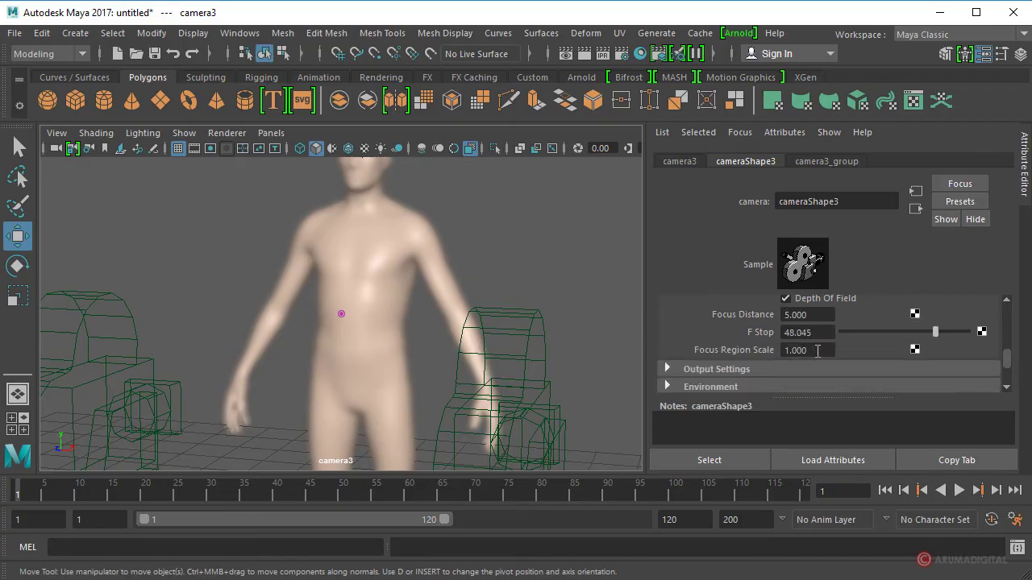
# Set Focus Region Scale to 5, Focus Distance to 10, and F Stop to about 15.7
pyautogui.moveTo(812, 349); pyautogui.dragTo(787, 365)
pyautogui.write('5')
pyautogui.press('Return')
pyautogui.moveTo(807, 315); pyautogui.dragTo(772, 316)
pyautogui.write('10')
pyautogui.press('Return')
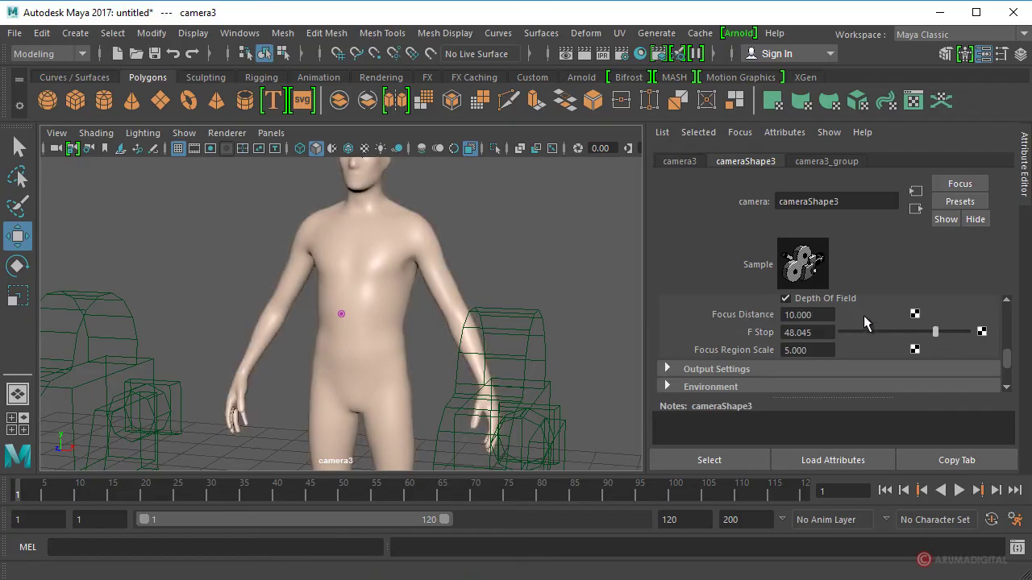
pyautogui.moveTo(932, 331)
pyautogui.mouseDown()
pyautogui.moveTo(847, 326)
pyautogui.moveTo(924, 331)
pyautogui.moveTo(870, 330)
pyautogui.mouseUp()
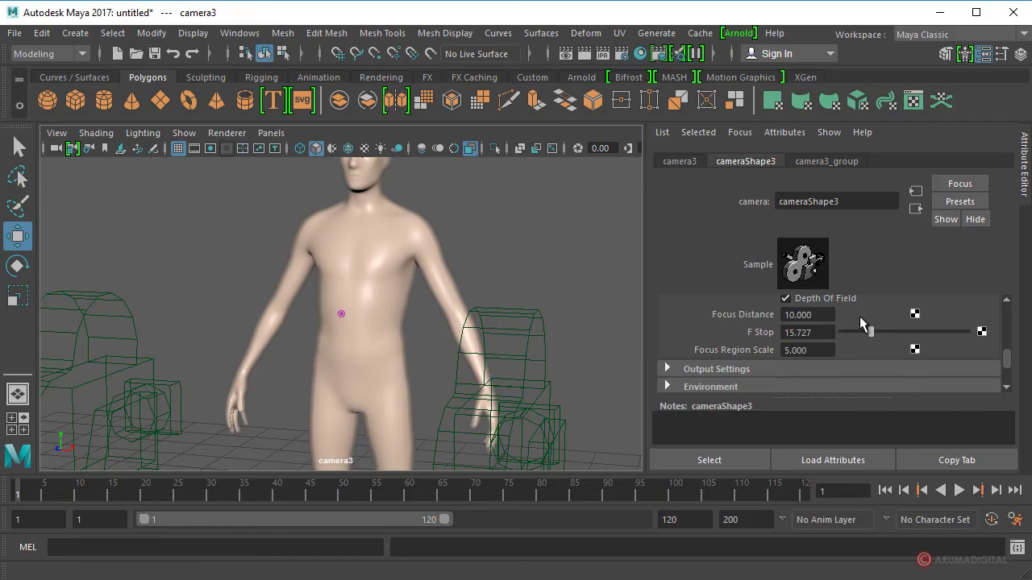
# Expand camera3's Output Settings and Environment sections in the Attribute Editor
pyautogui.click(757, 368)
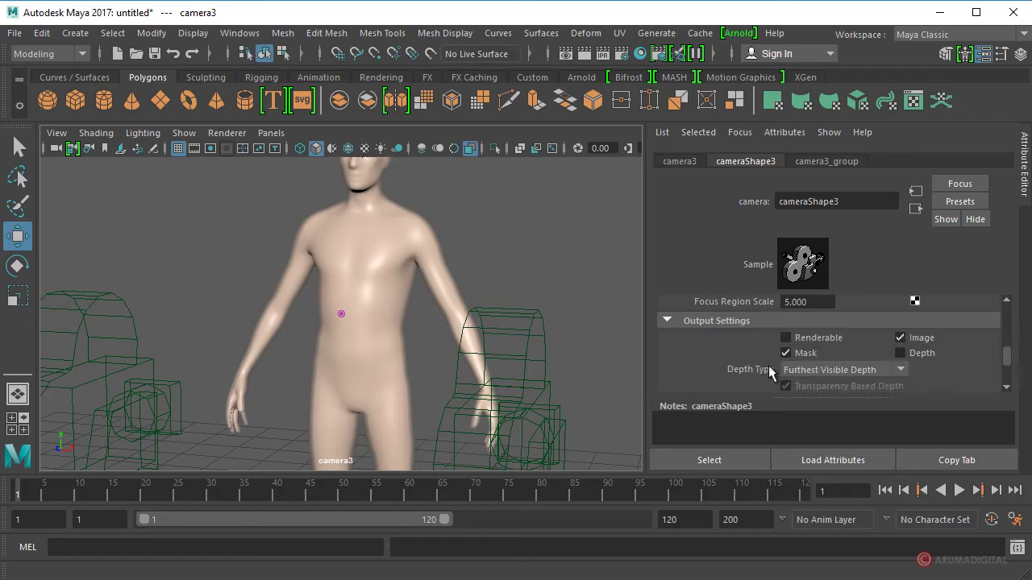
pyautogui.scroll(-2, 760, 357)
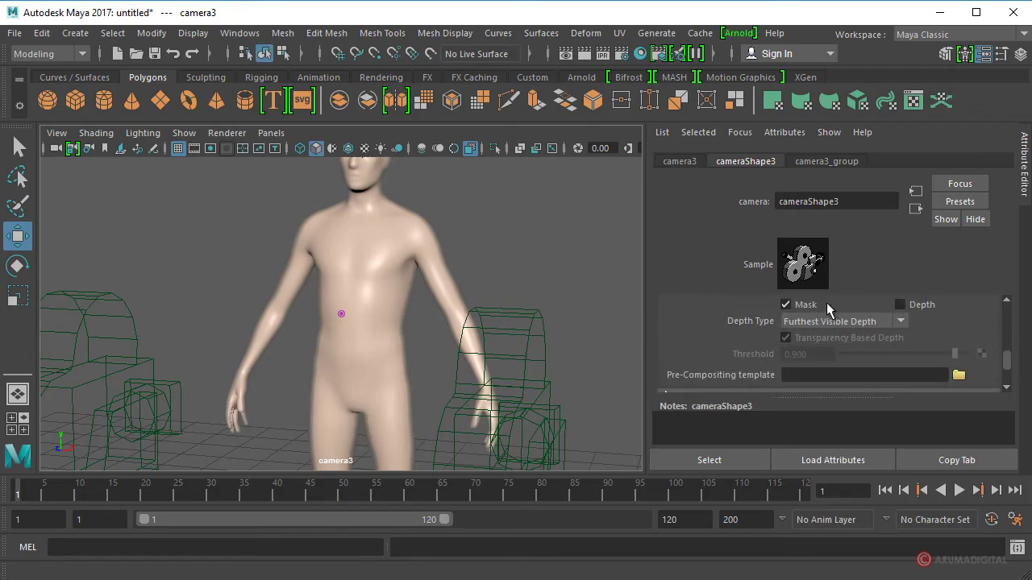
pyautogui.scroll(-2, 704, 323)
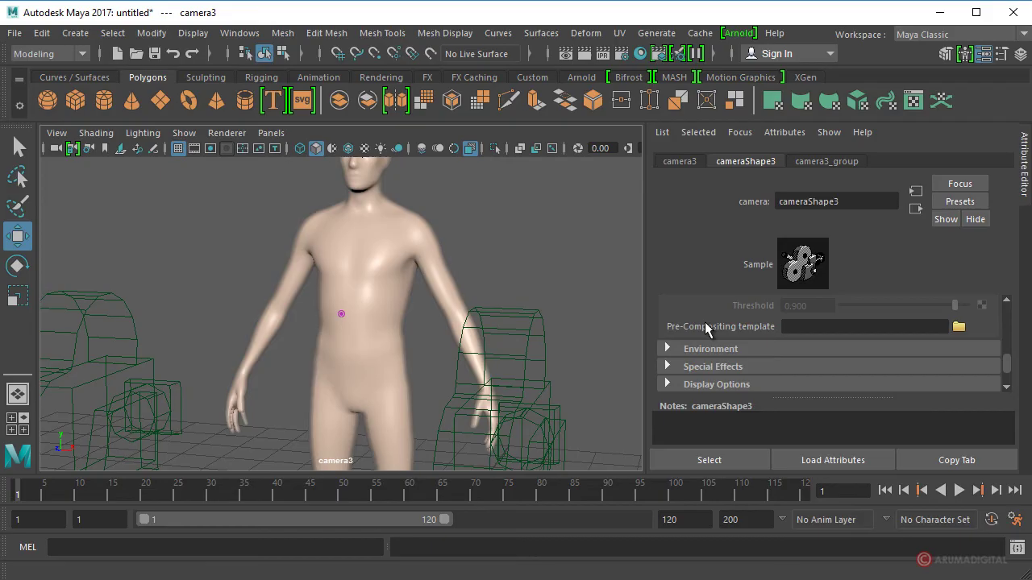
pyautogui.scroll(-2, 708, 327)
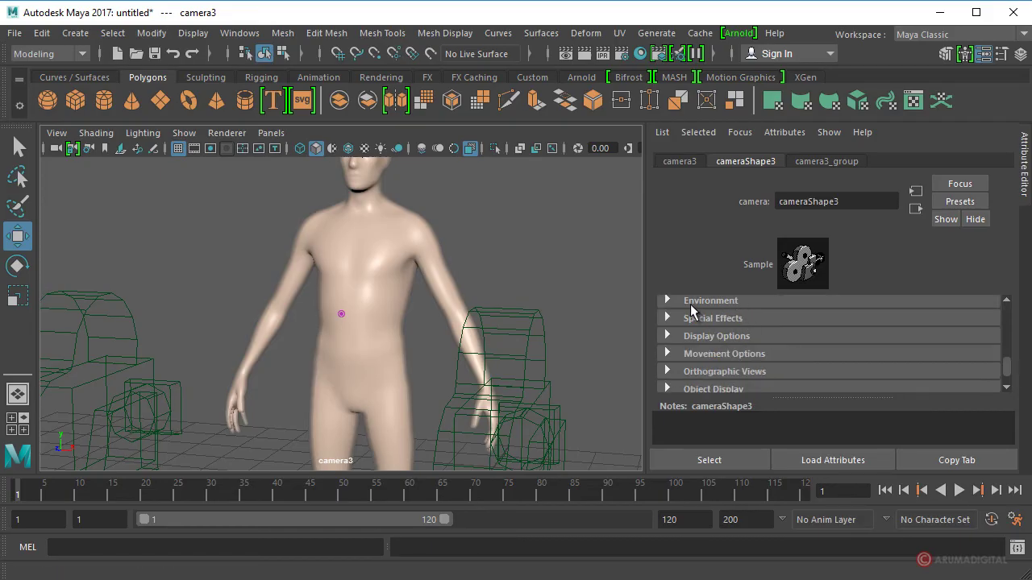
pyautogui.click(690, 305)
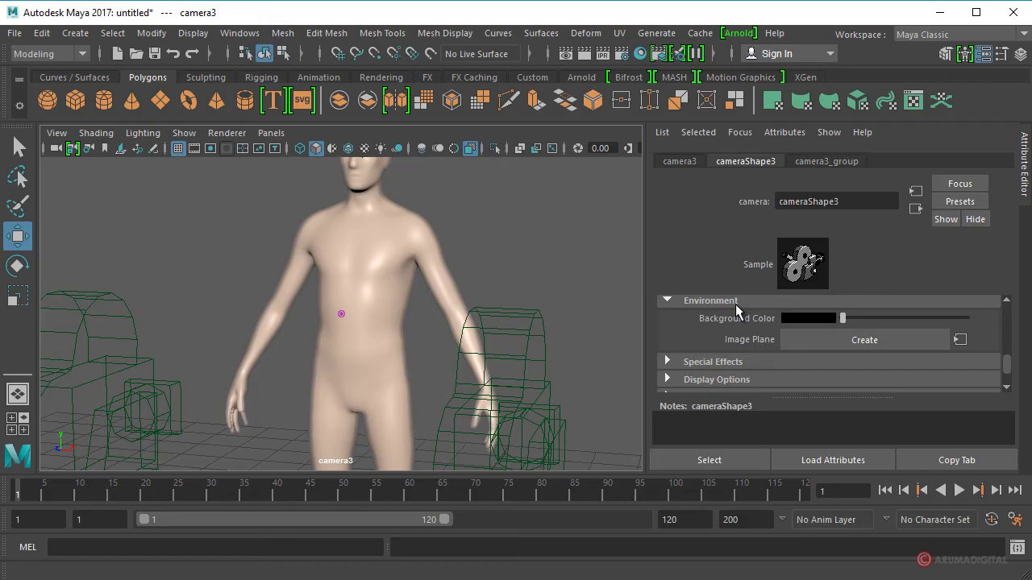
# Expand camera3's Special Effects, Movement Options and Orthographic Views sections
pyautogui.click(722, 365)
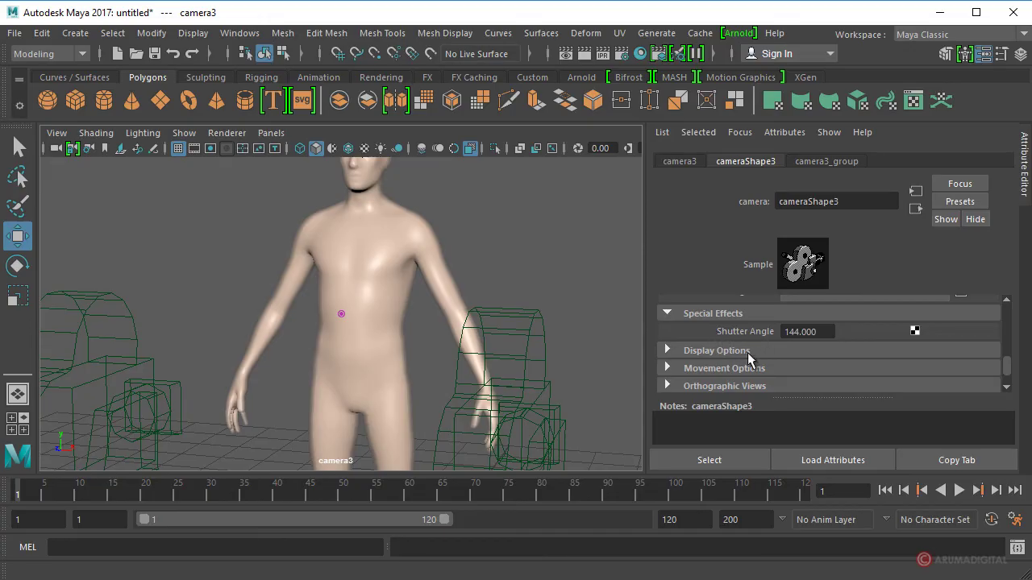
pyautogui.scroll(-2, 748, 355)
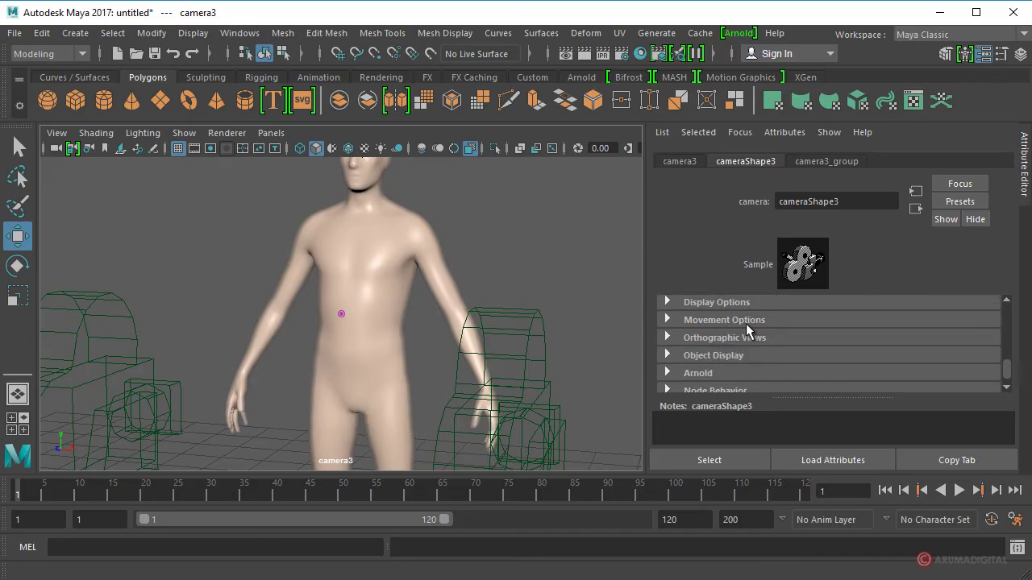
pyautogui.click(750, 320)
pyautogui.scroll(-2, 760, 344)
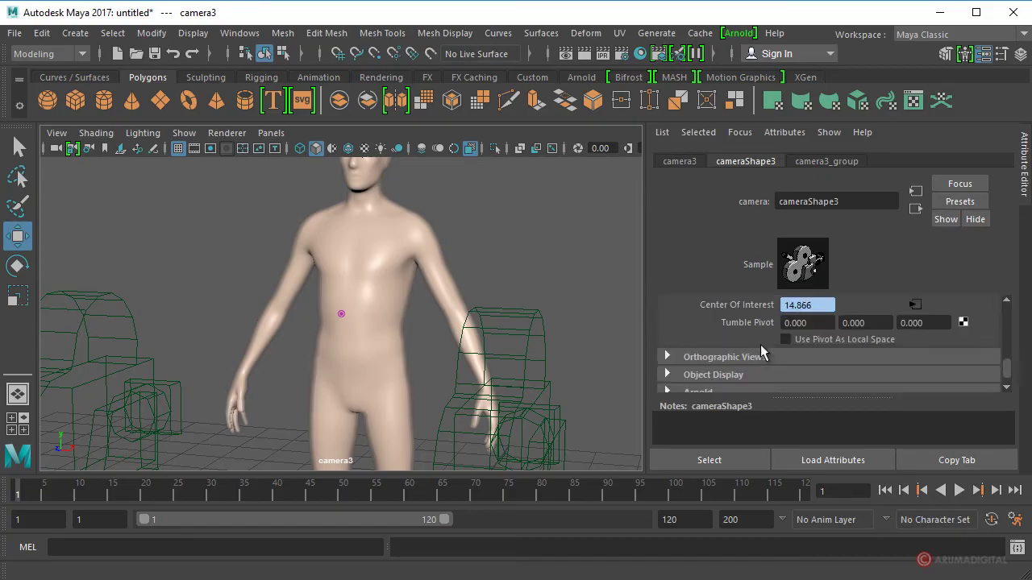
pyautogui.click(751, 358)
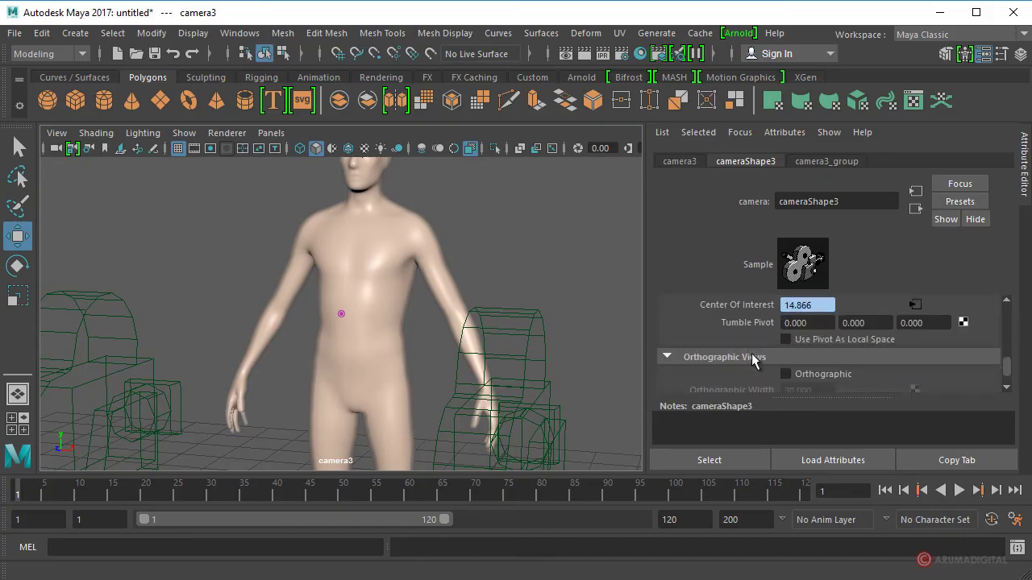
pyautogui.scroll(-2, 752, 353)
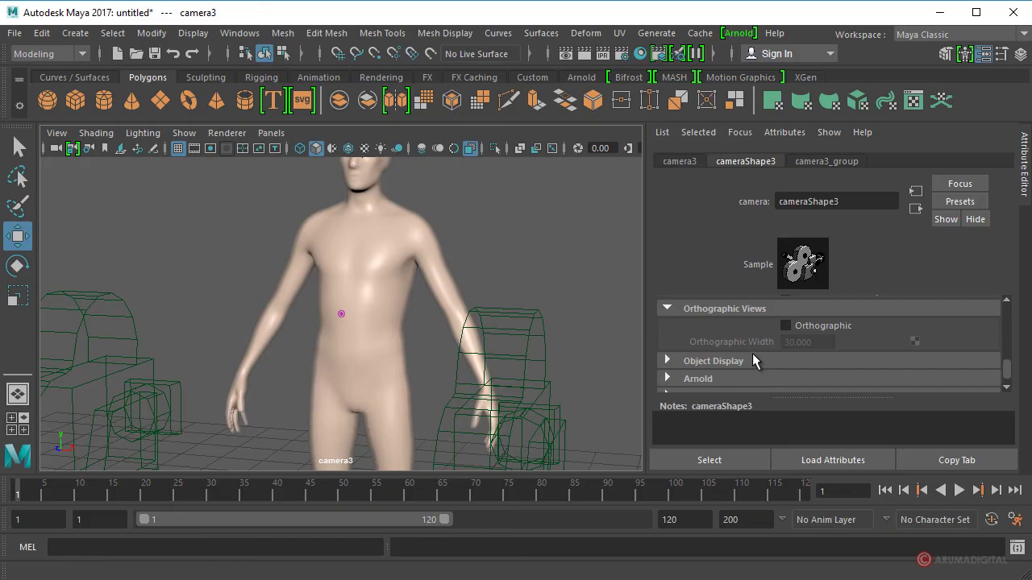
# Turn camera3's Orthographic option on, then off again to keep it perspective
pyautogui.click(798, 322)
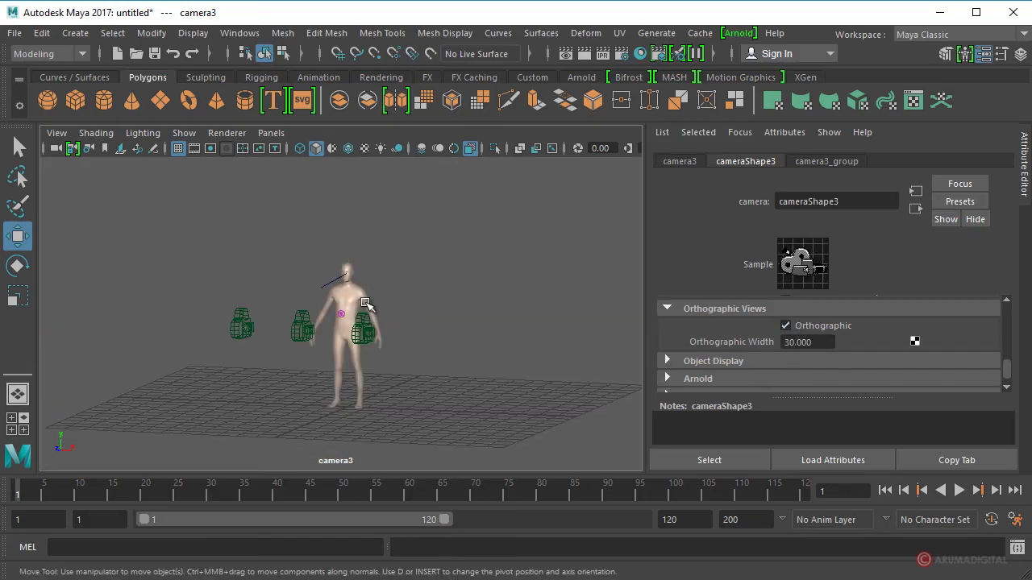
pyautogui.click(810, 325)
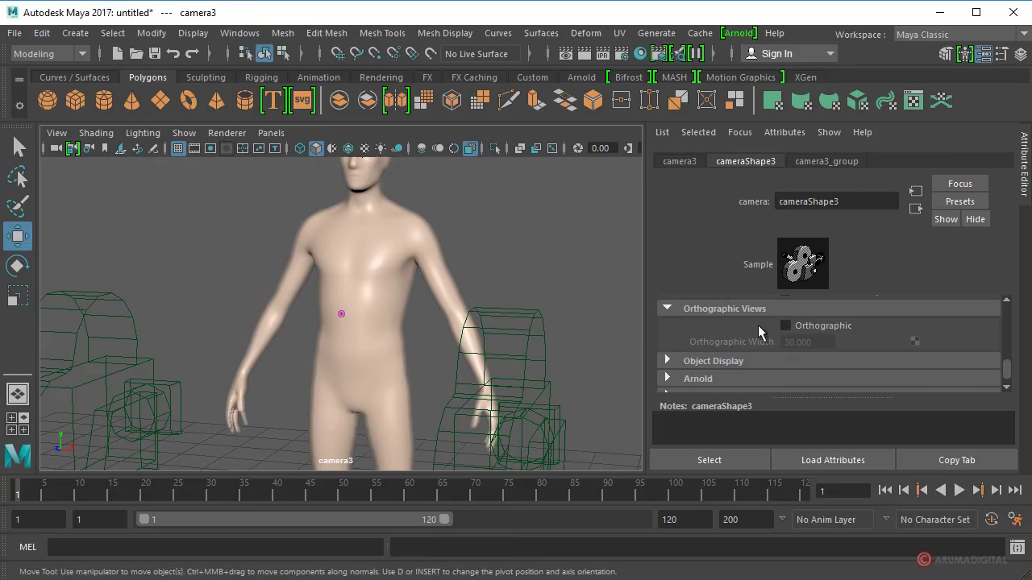
pyautogui.scroll(-2, 757, 326)
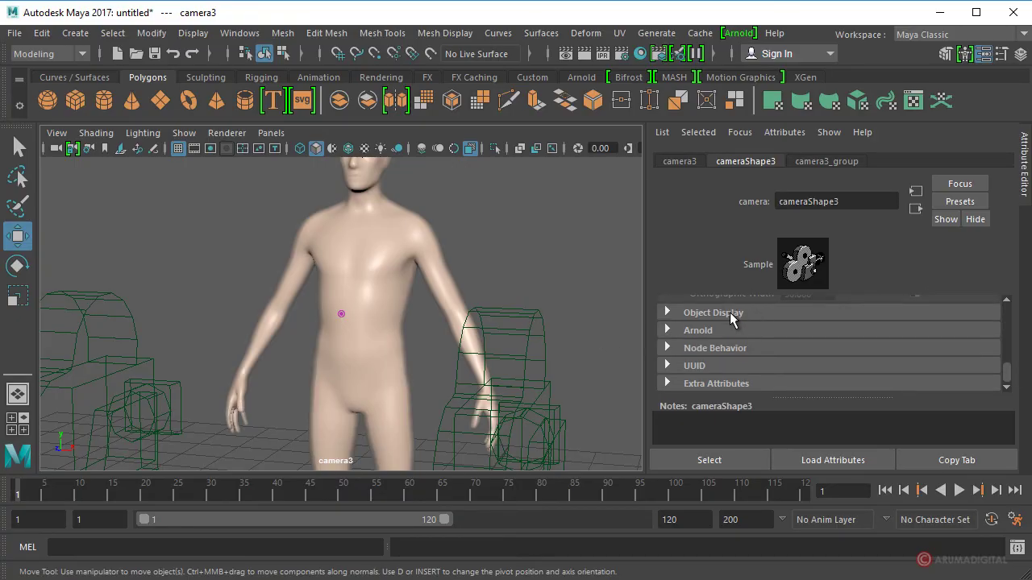
# Expand Object Display for camera3, then return to its Camera Attributes section
pyautogui.click(741, 312)
pyautogui.scroll(-2, 854, 342)
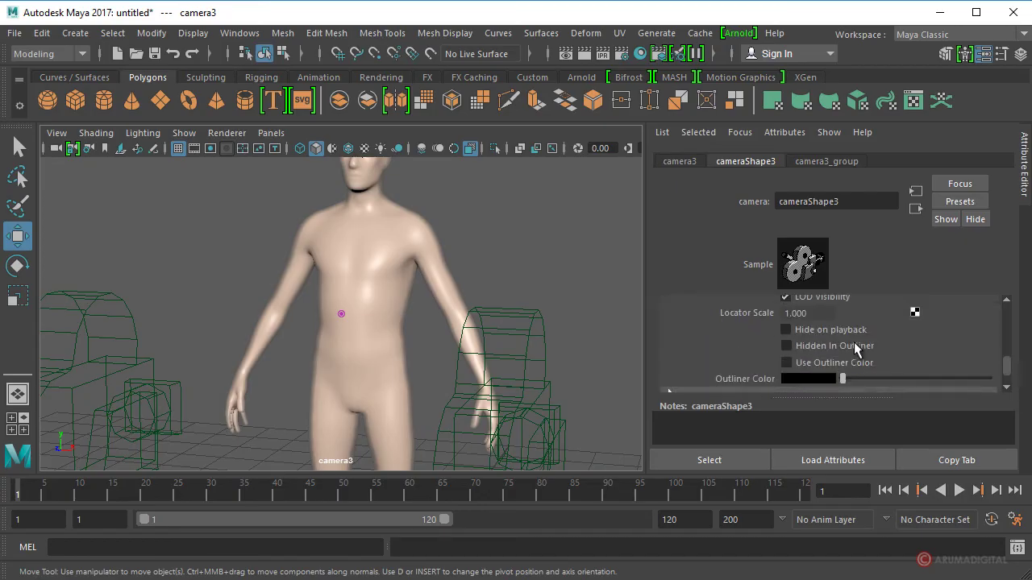
pyautogui.scroll(-3, 854, 342)
pyautogui.scroll(2, 854, 342)
pyautogui.scroll(3, 836, 348)
pyautogui.scroll(2, 834, 349)
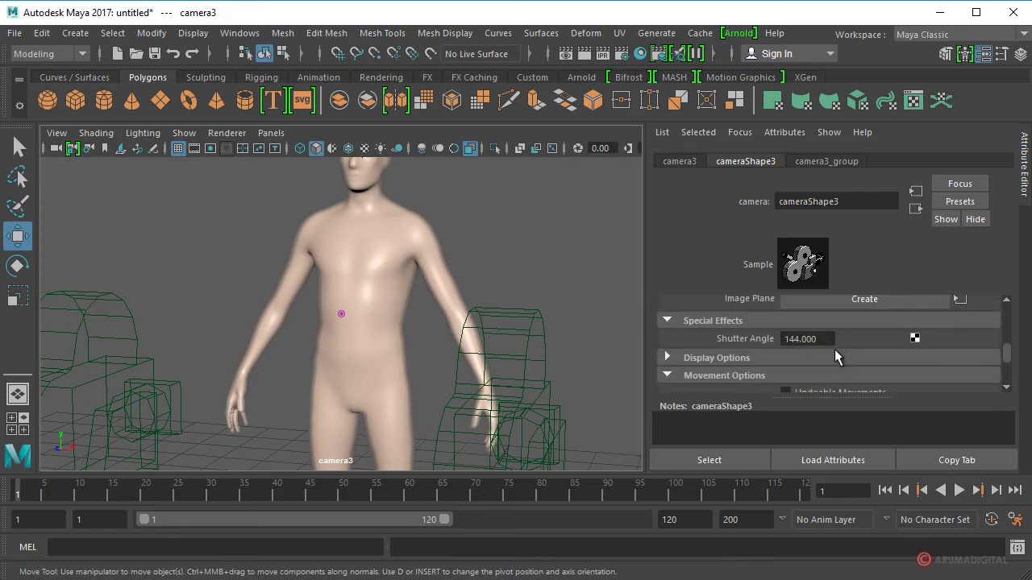
pyautogui.scroll(2, 834, 349)
pyautogui.scroll(2, 835, 355)
pyautogui.scroll(2, 836, 355)
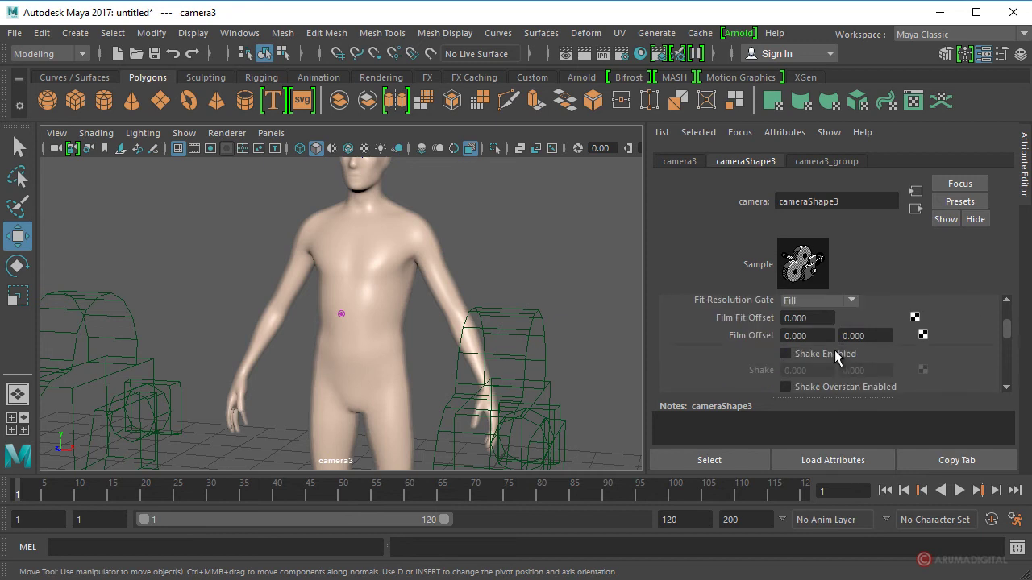
pyautogui.scroll(2, 836, 356)
pyautogui.scroll(2, 836, 356)
pyautogui.scroll(2, 836, 356)
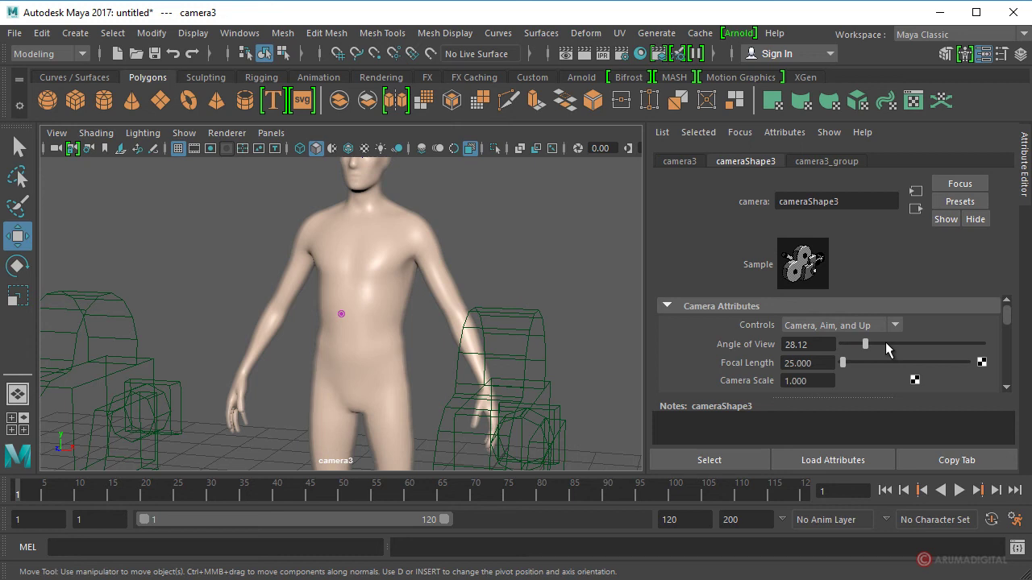
# Switch to the Rendering menu set and set Render Settings' Renderable Camera to camera2
pyautogui.click(55, 54)
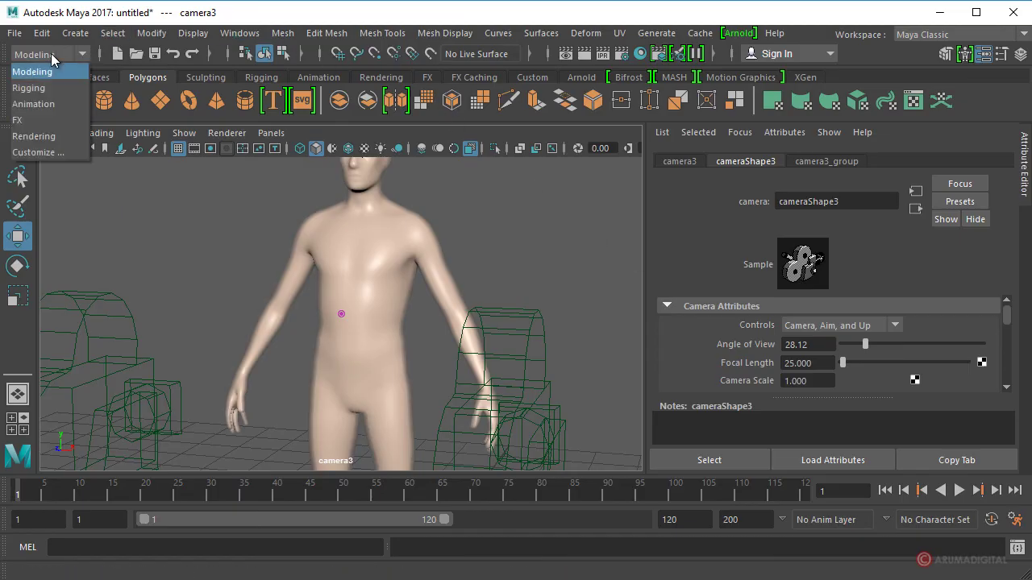
pyautogui.click(34, 137)
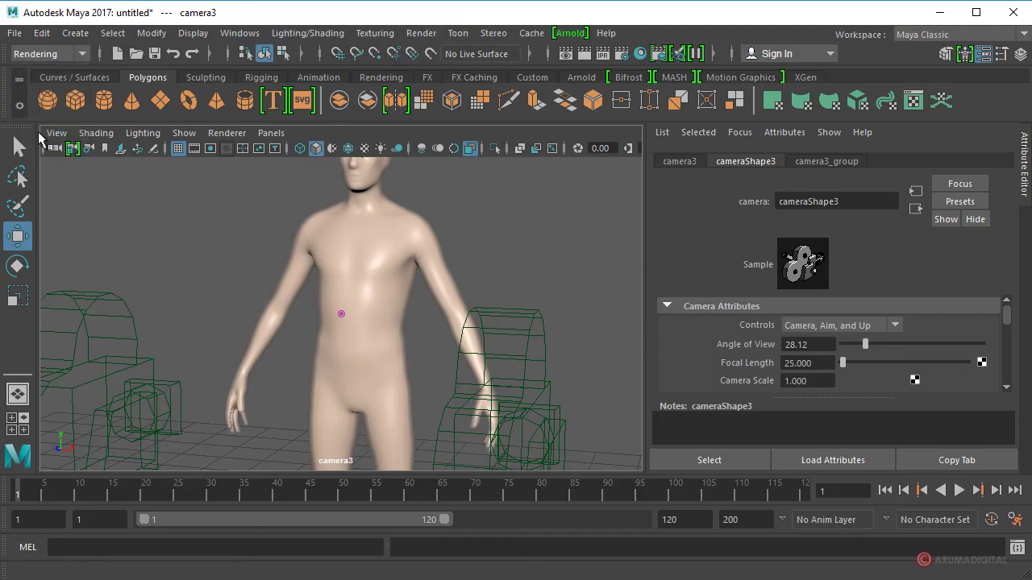
pyautogui.click(424, 35)
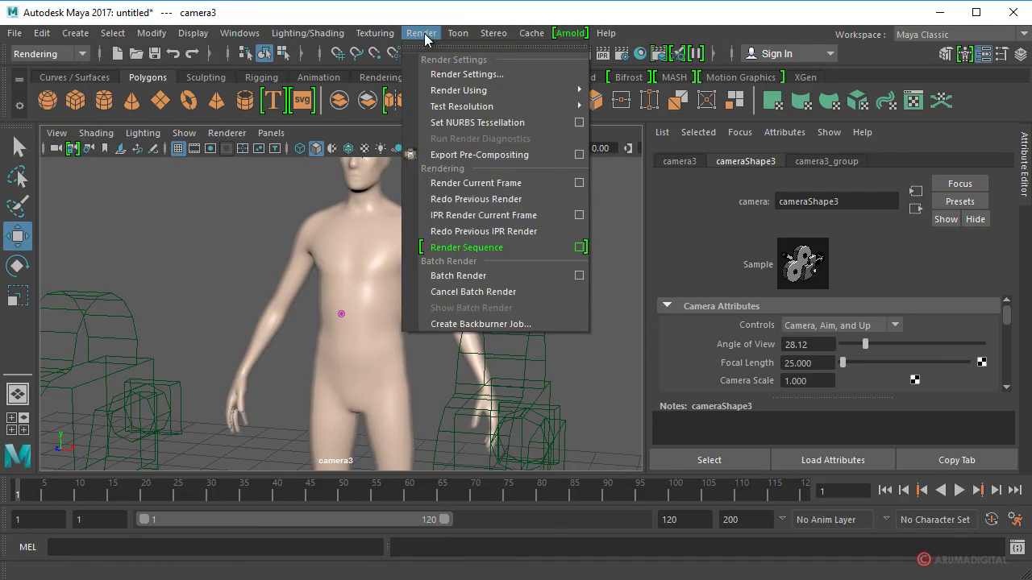
pyautogui.click(455, 74)
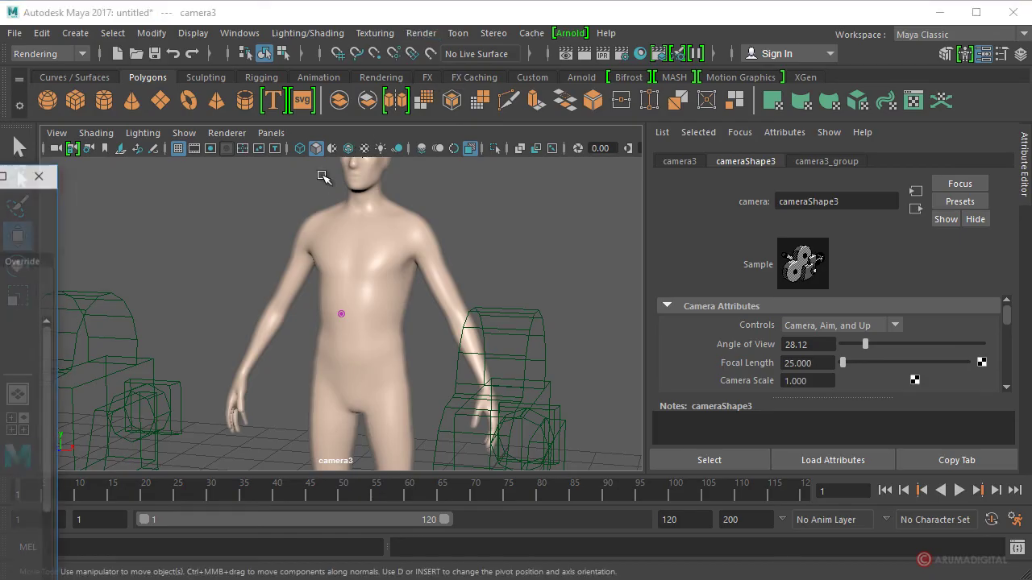
pyautogui.moveTo(6, 169); pyautogui.dragTo(433, 54)
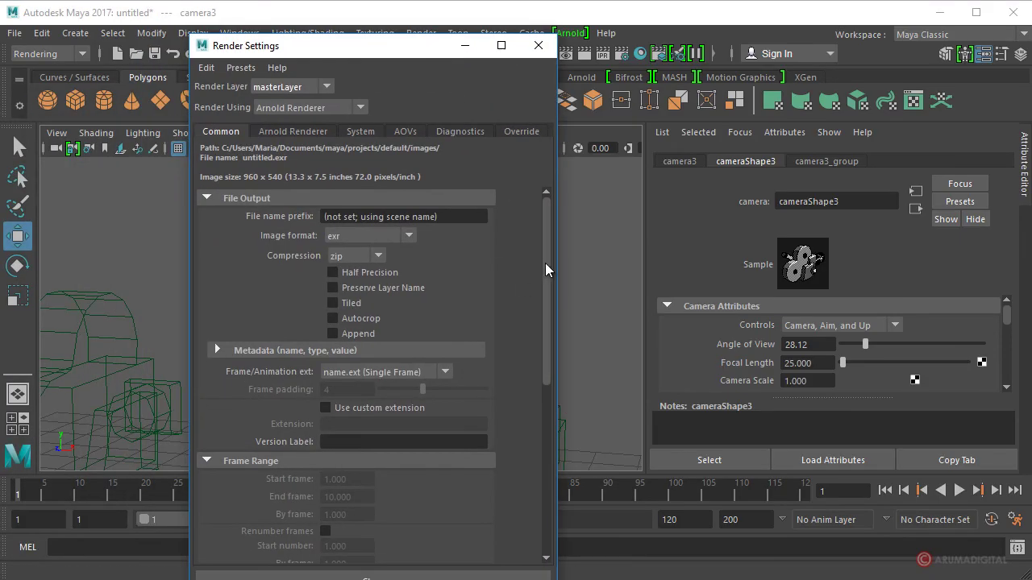
pyautogui.moveTo(544, 263); pyautogui.dragTo(544, 378)
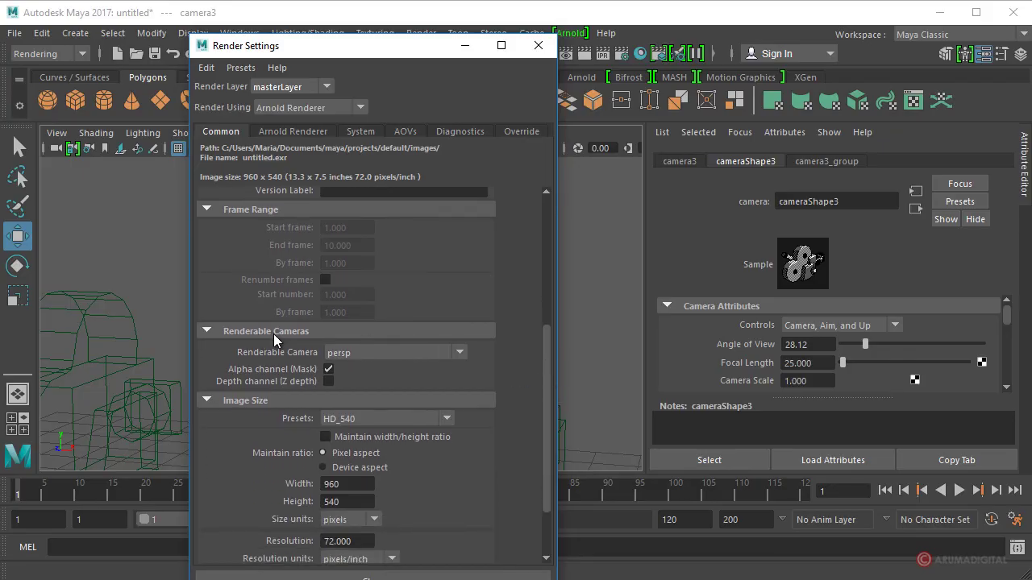
pyautogui.click(385, 354)
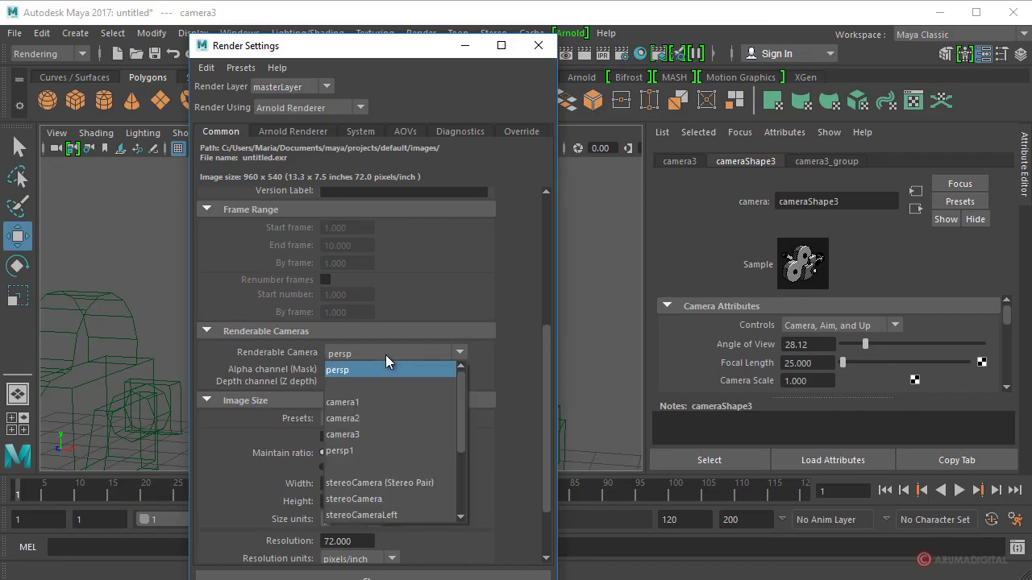
pyautogui.click(361, 419)
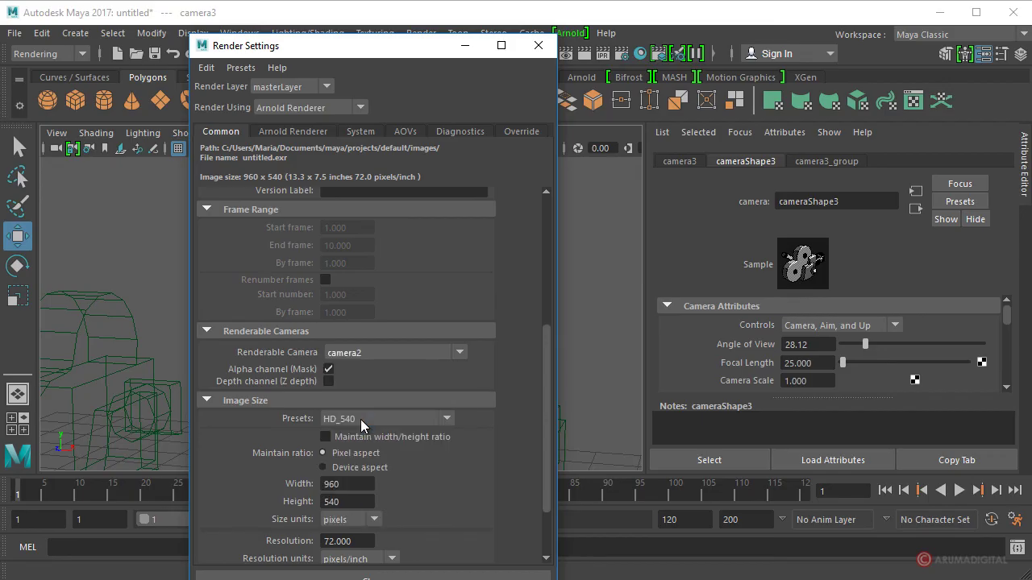